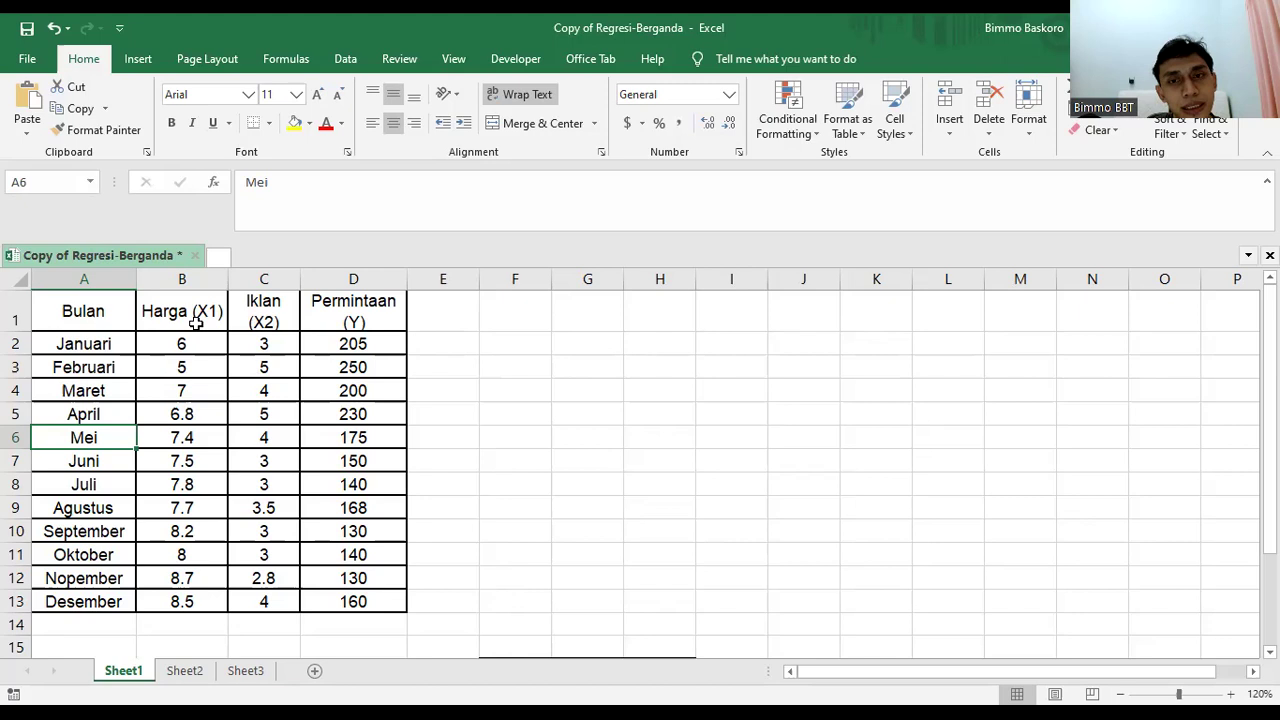
Select the Harga, Iklan and Permintaan data in B1:D13 and open the Regression analysis tool.
drag(196, 318, 353, 600)
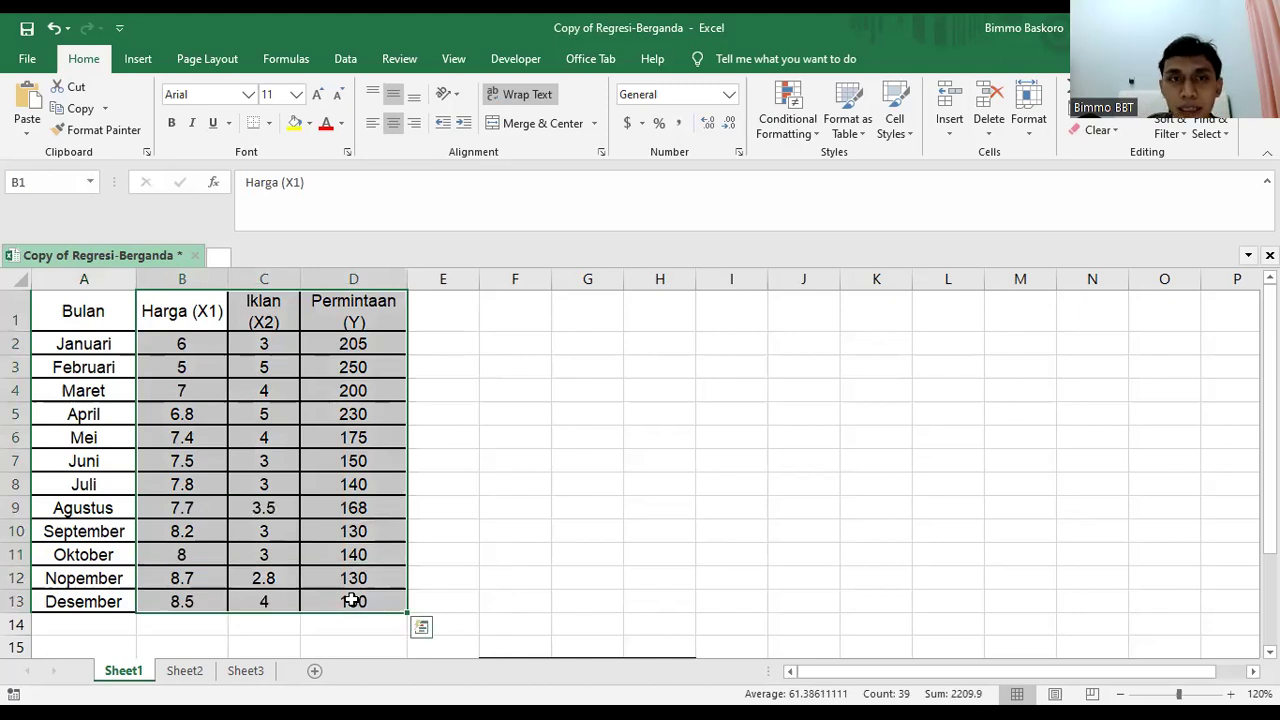
click(345, 59)
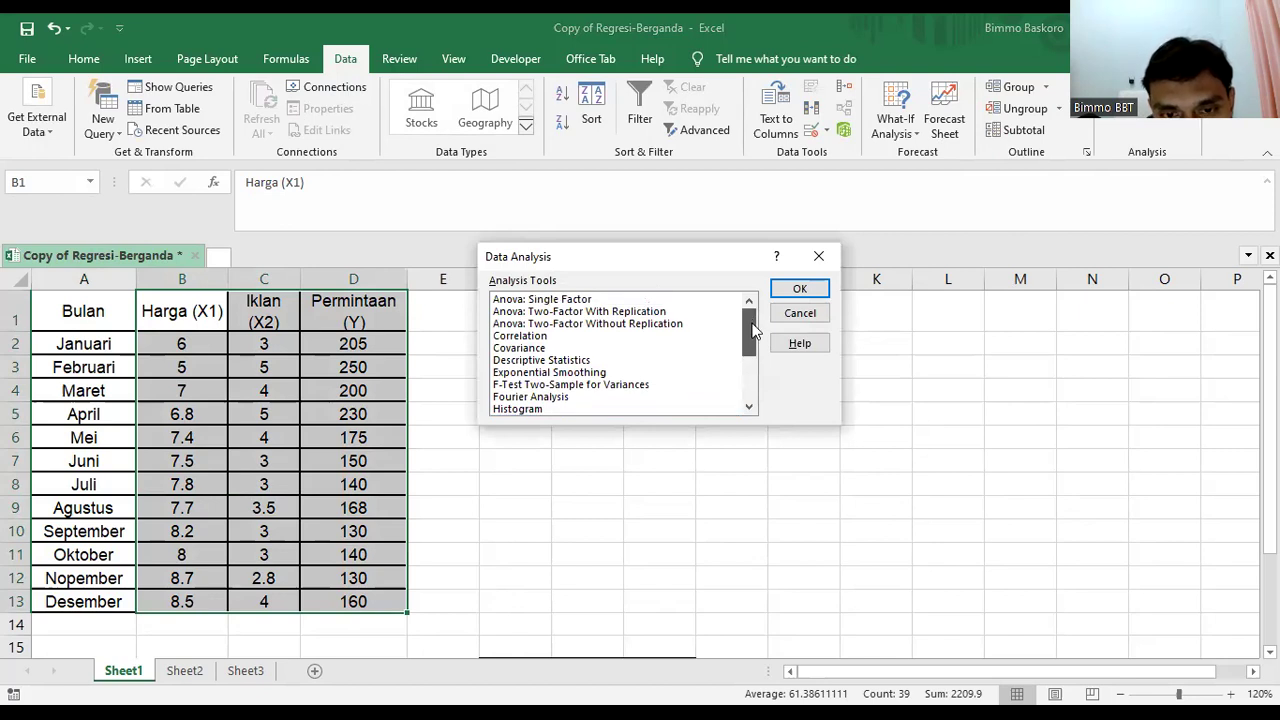
scroll(754, 345, down, 3)
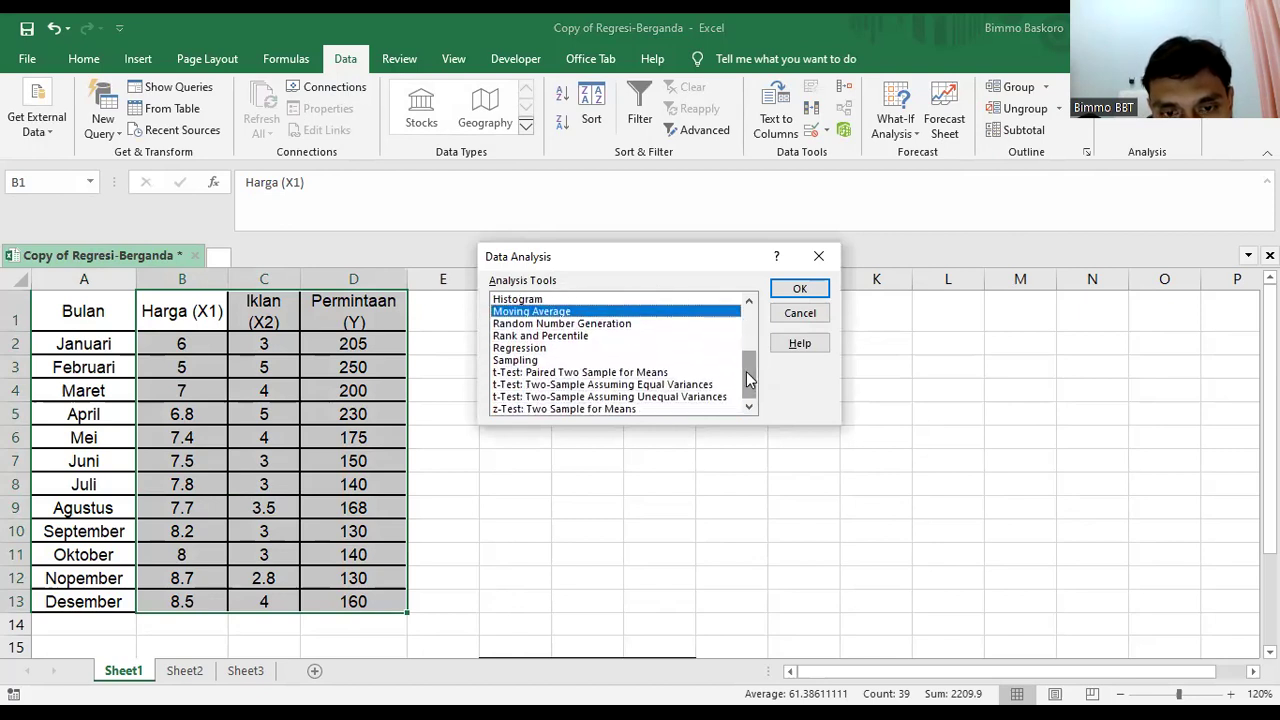
click(640, 348)
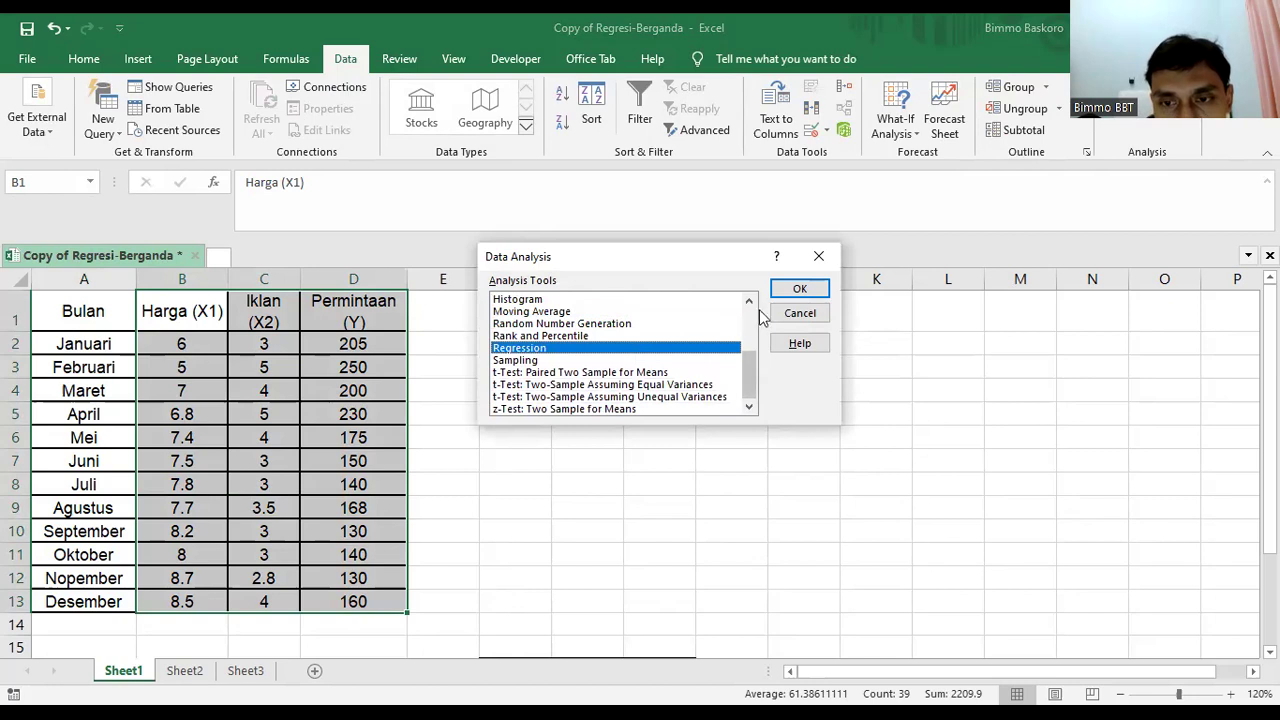
click(785, 292)
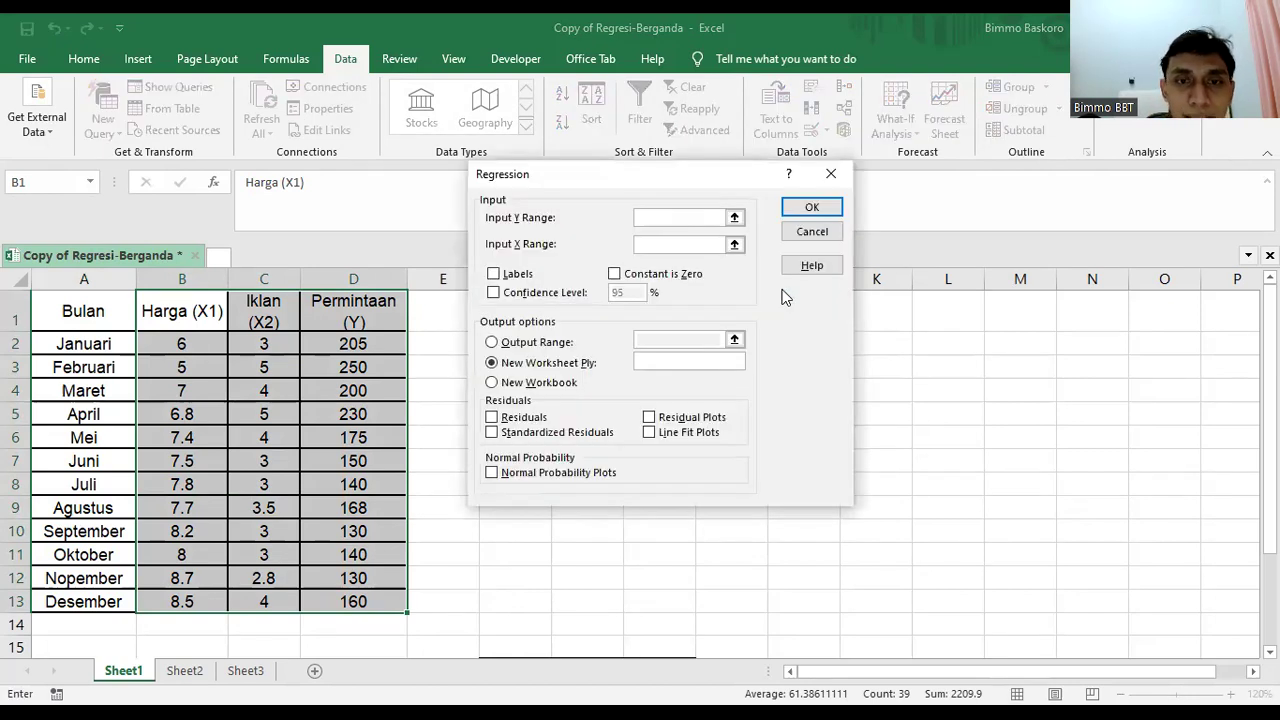
Set the regression's input Y range to D2:D13 and its input X range to B2:C13.
click(735, 220)
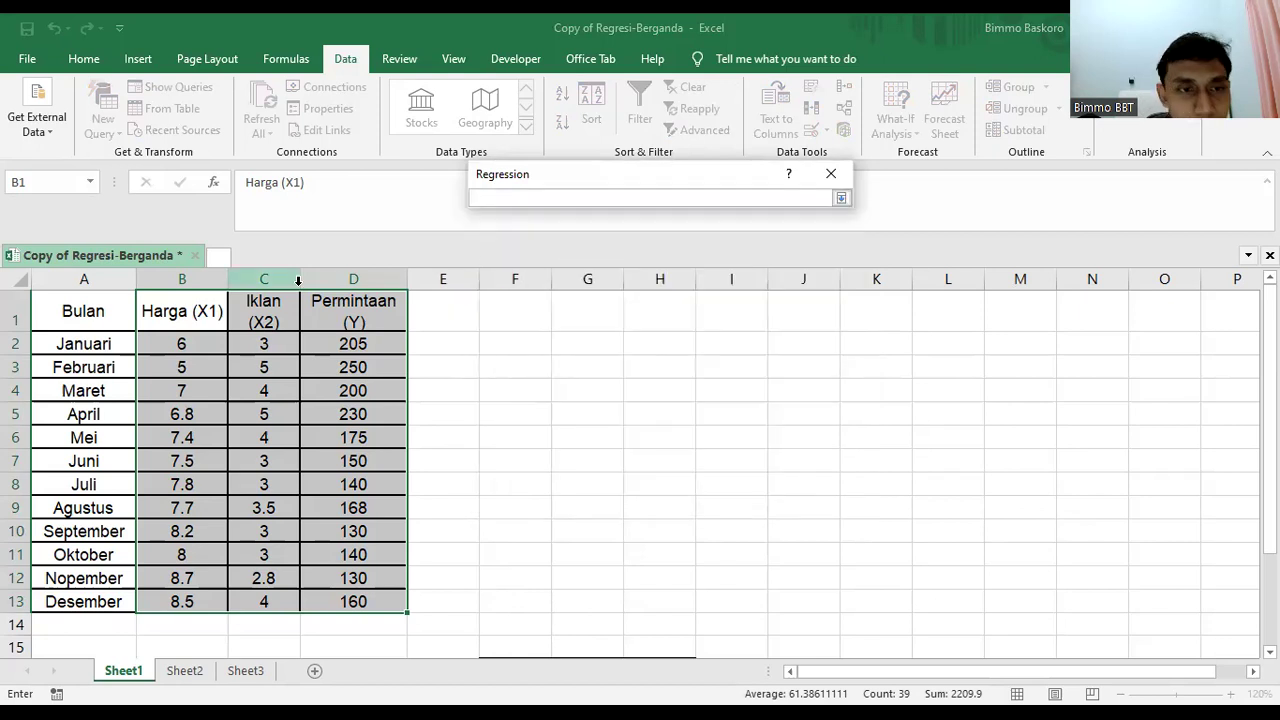
click(342, 344)
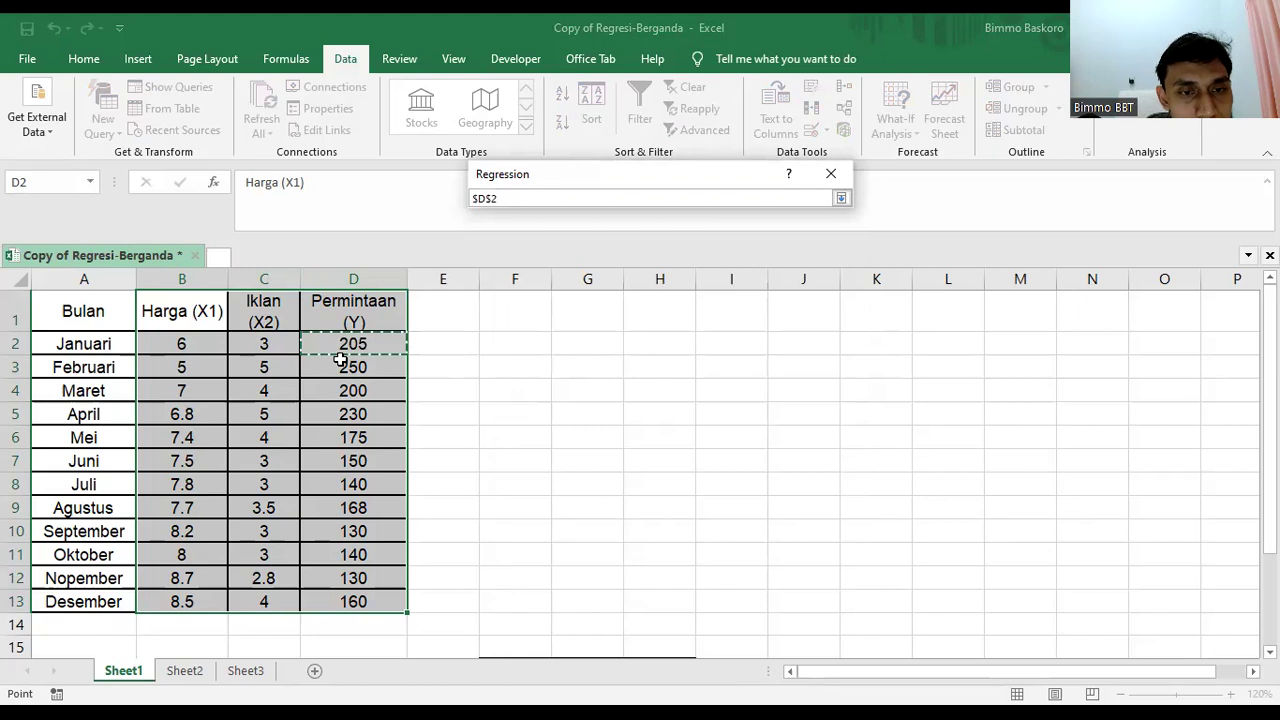
shift+click(332, 597)
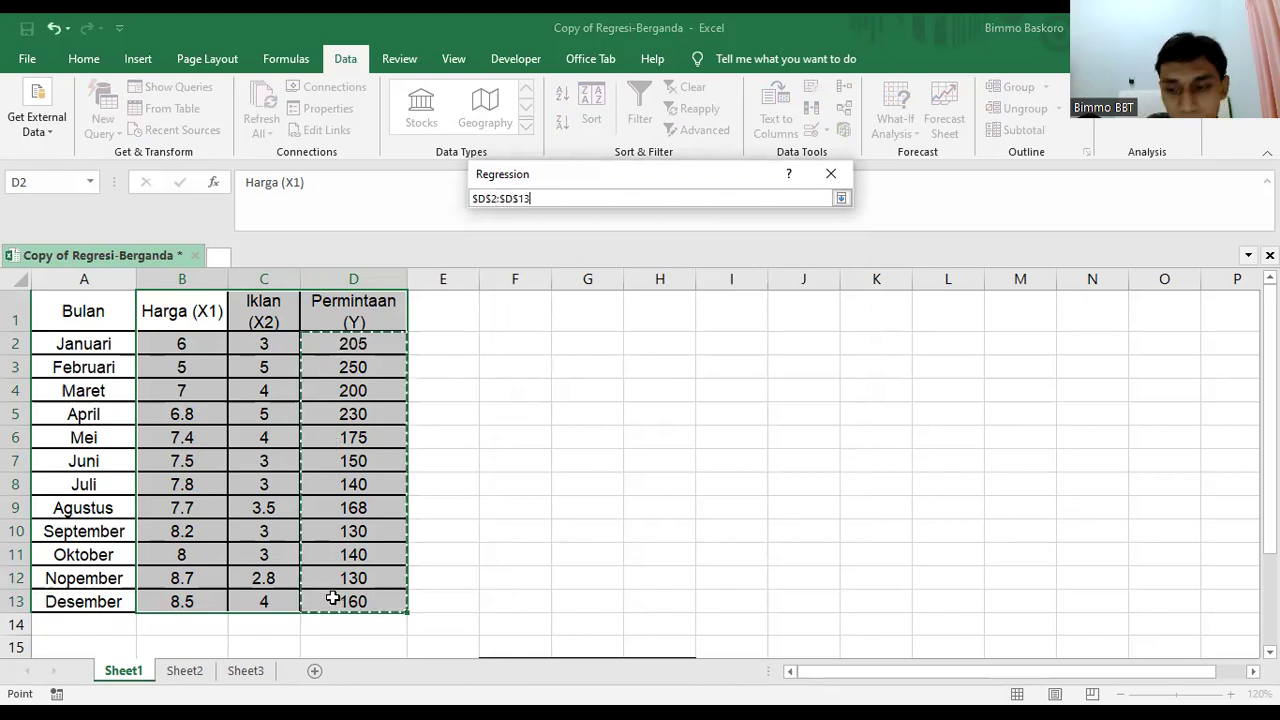
key(Return)
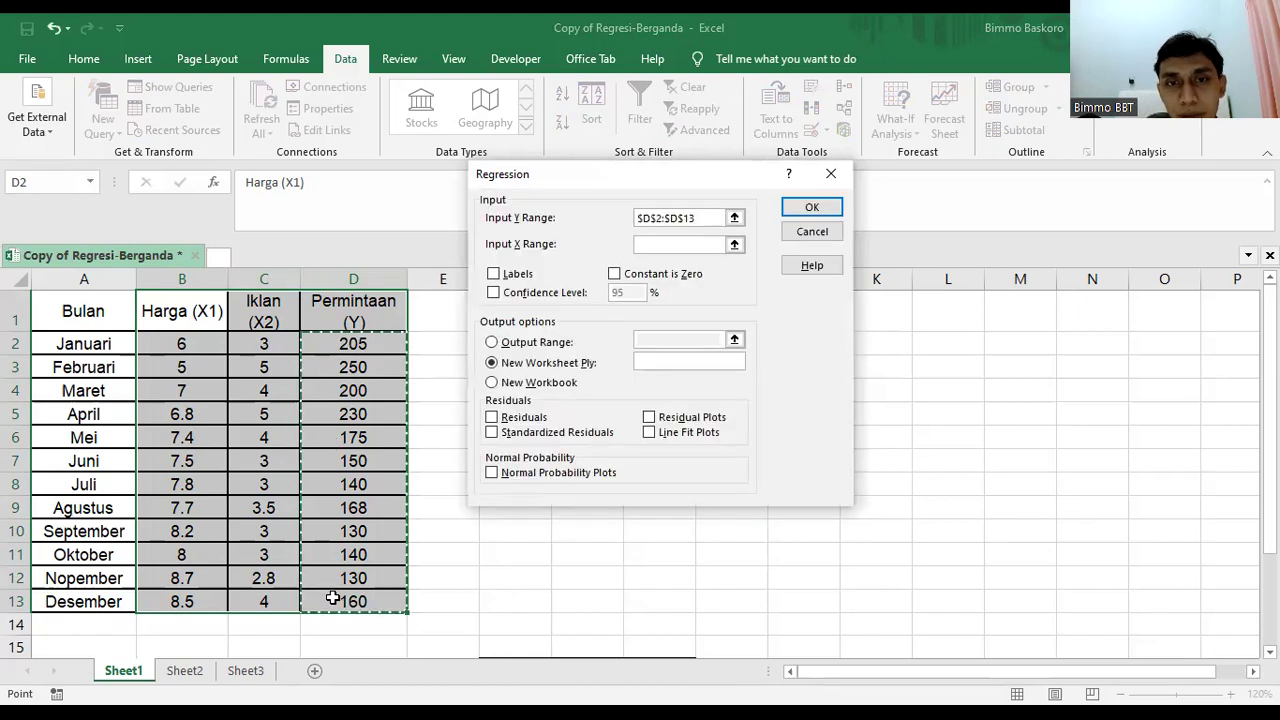
click(735, 247)
click(198, 343)
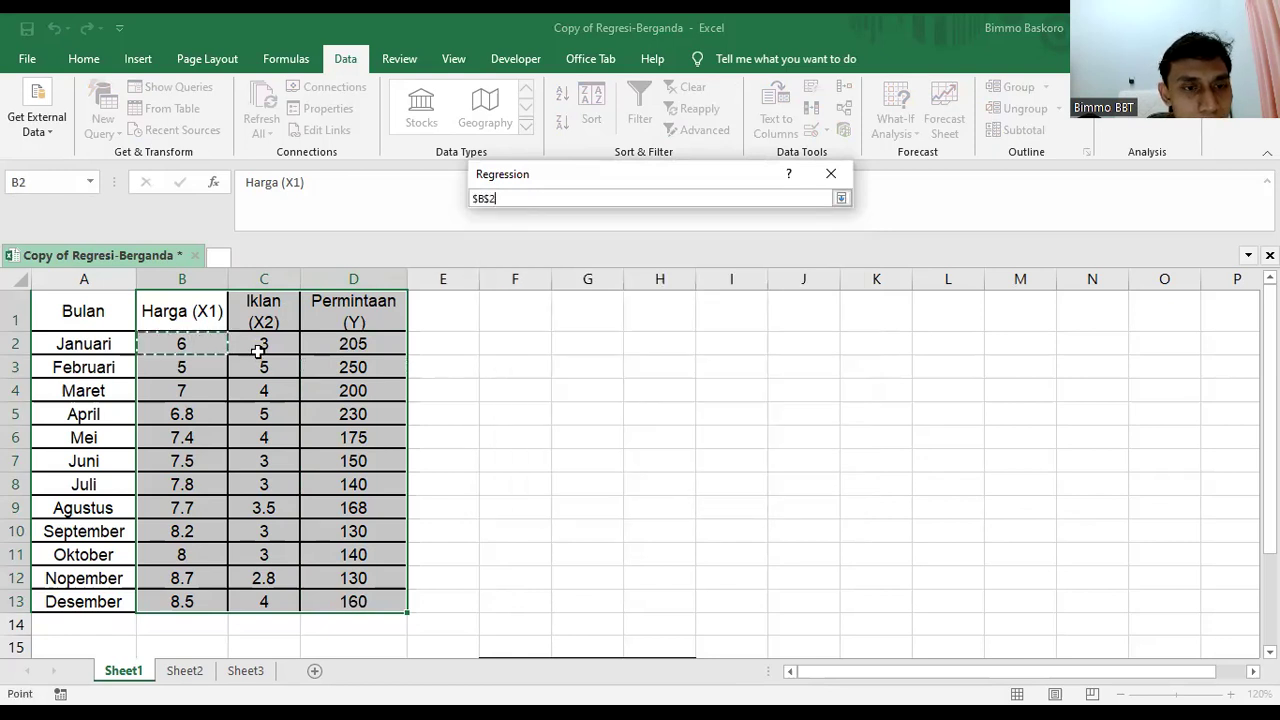
shift+click(260, 600)
key(Return)
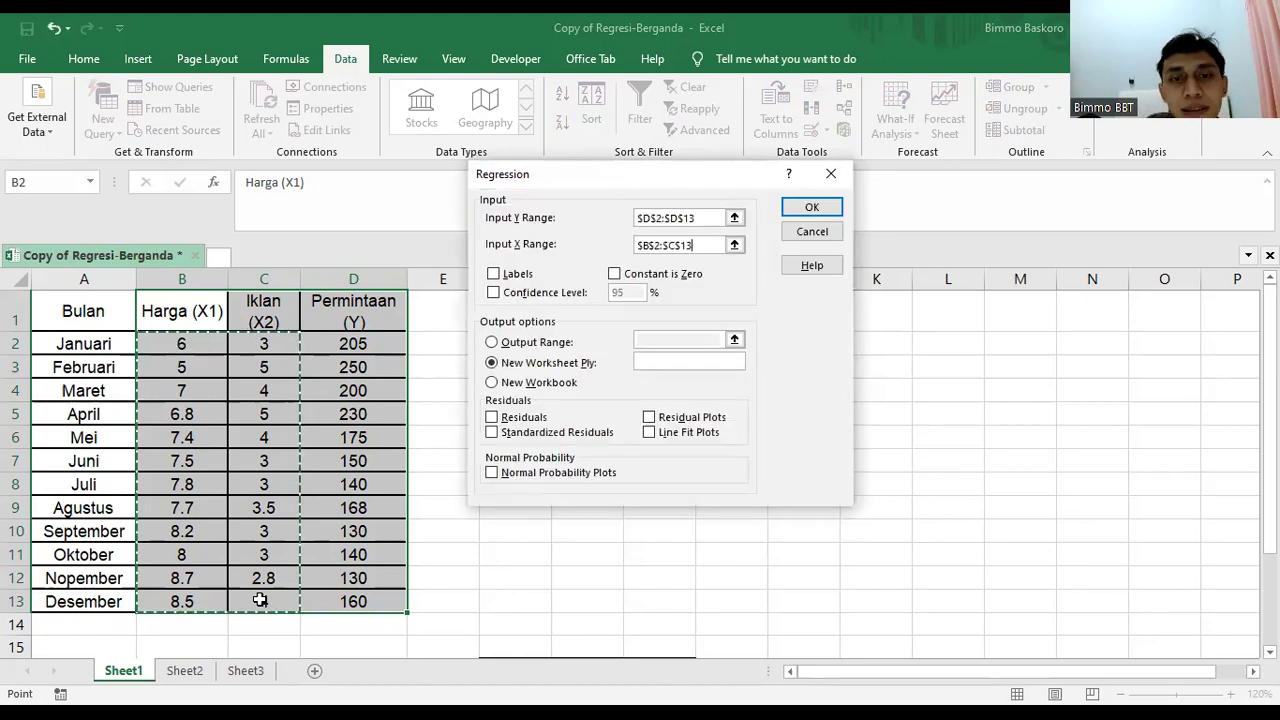
Enable the 95% confidence level and run the regression with output at cell F1, overwriting the existing data.
click(519, 296)
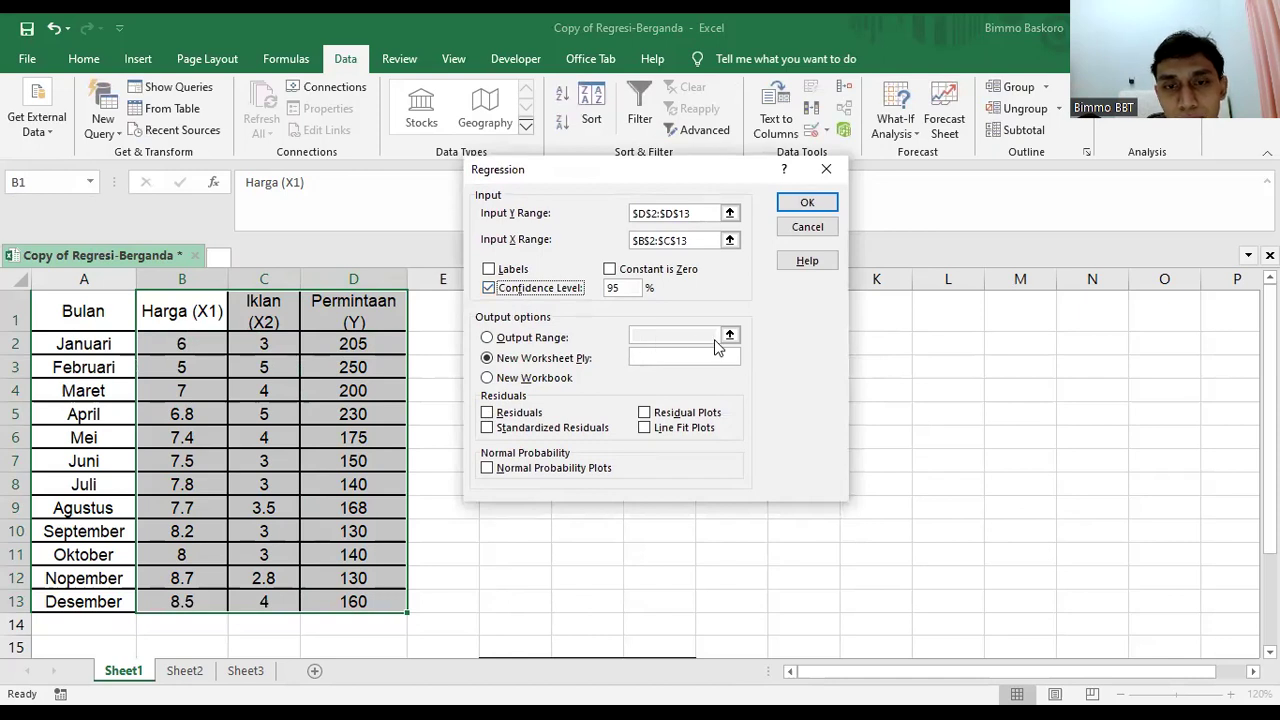
click(545, 338)
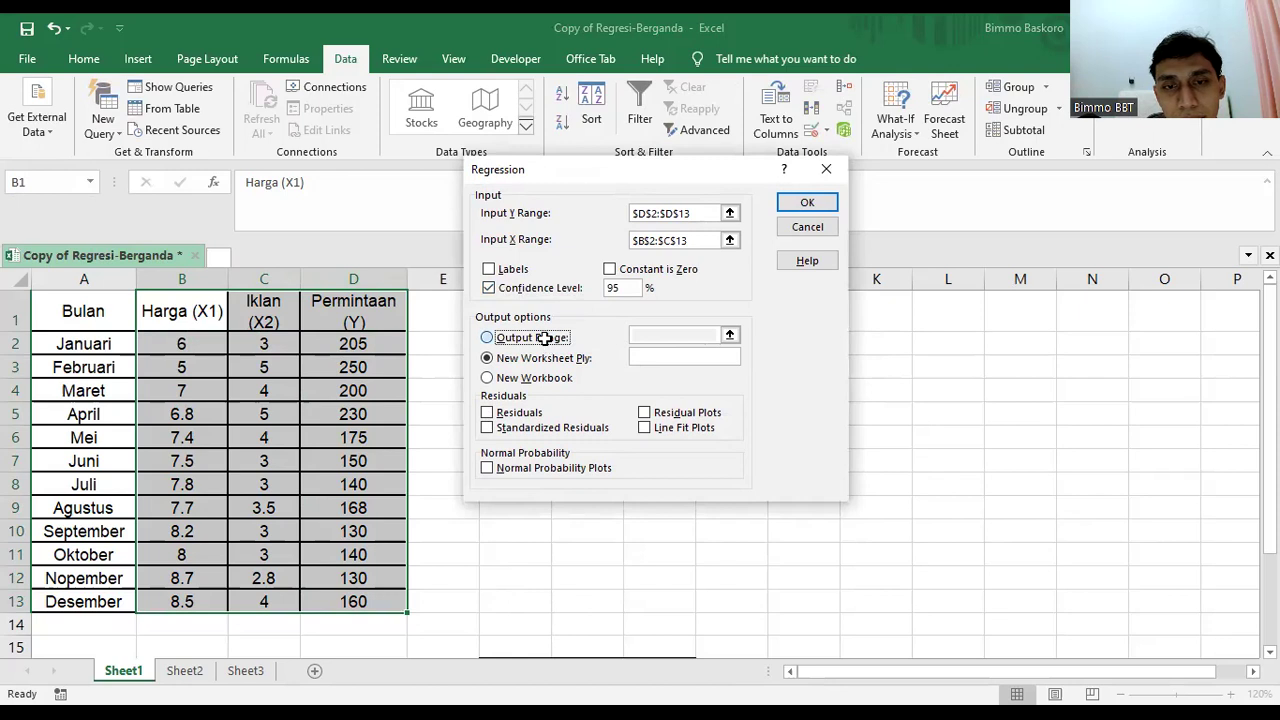
click(729, 335)
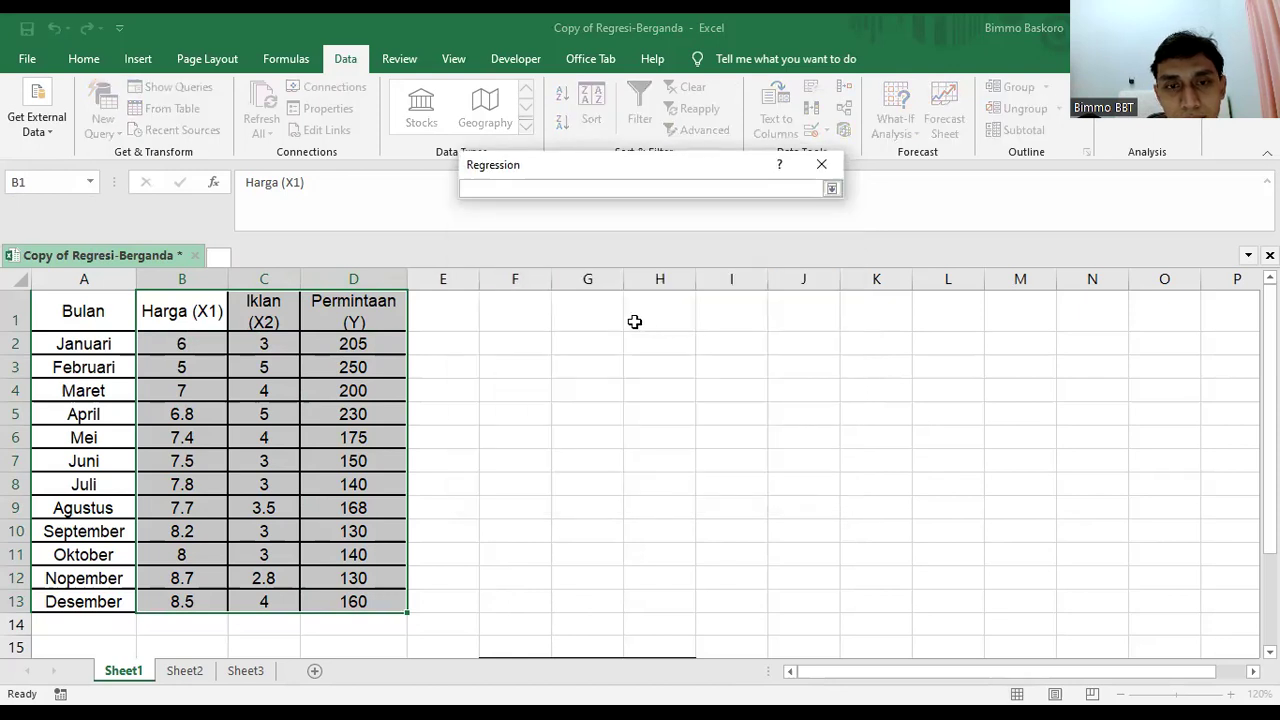
click(537, 321)
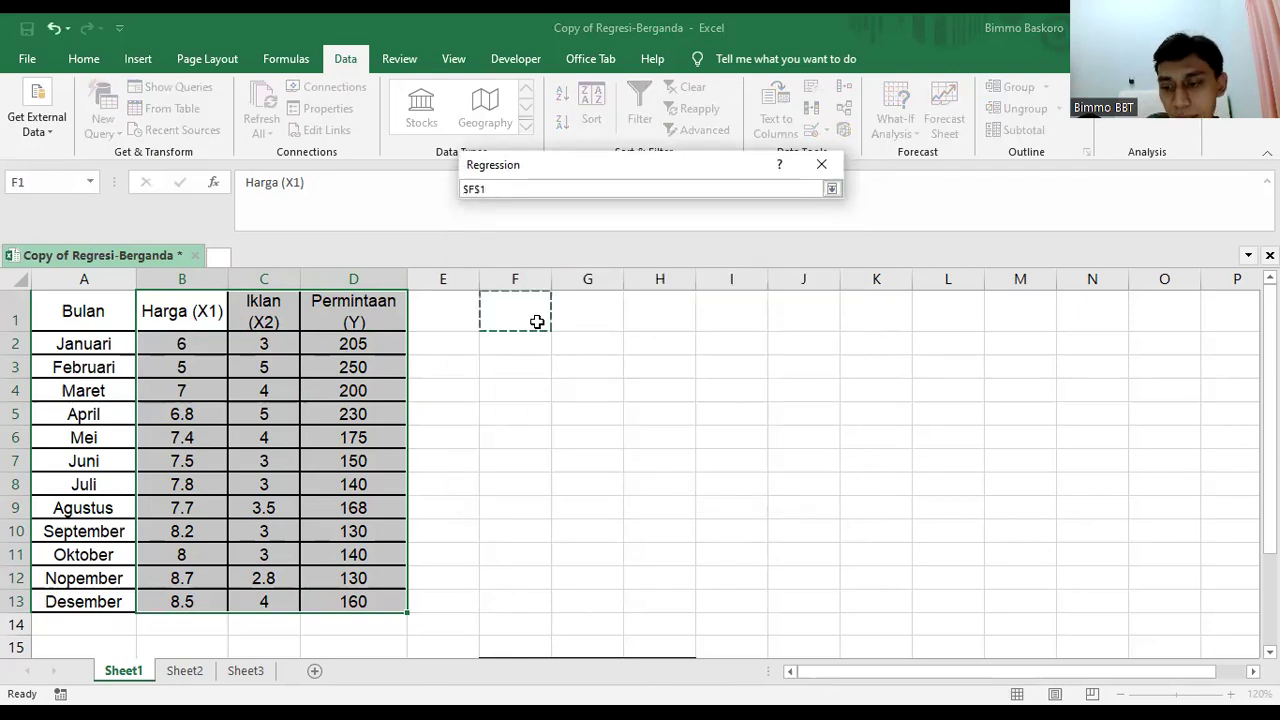
key(Return)
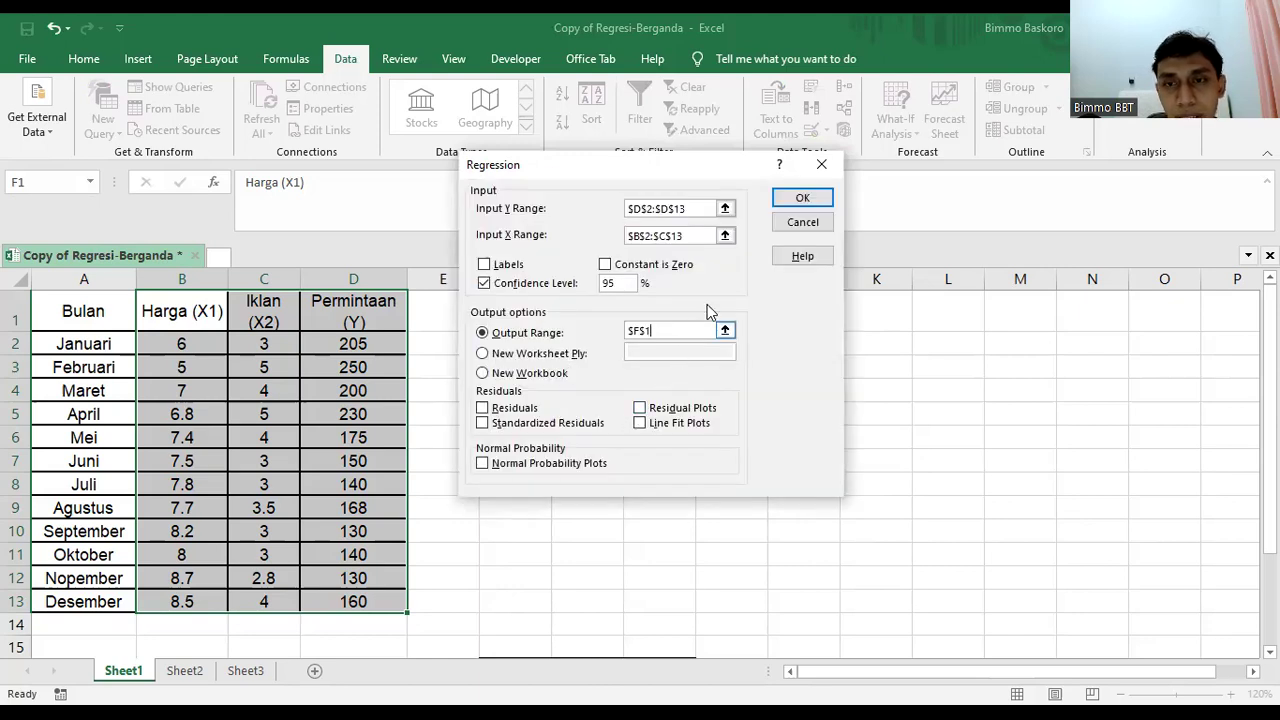
click(801, 199)
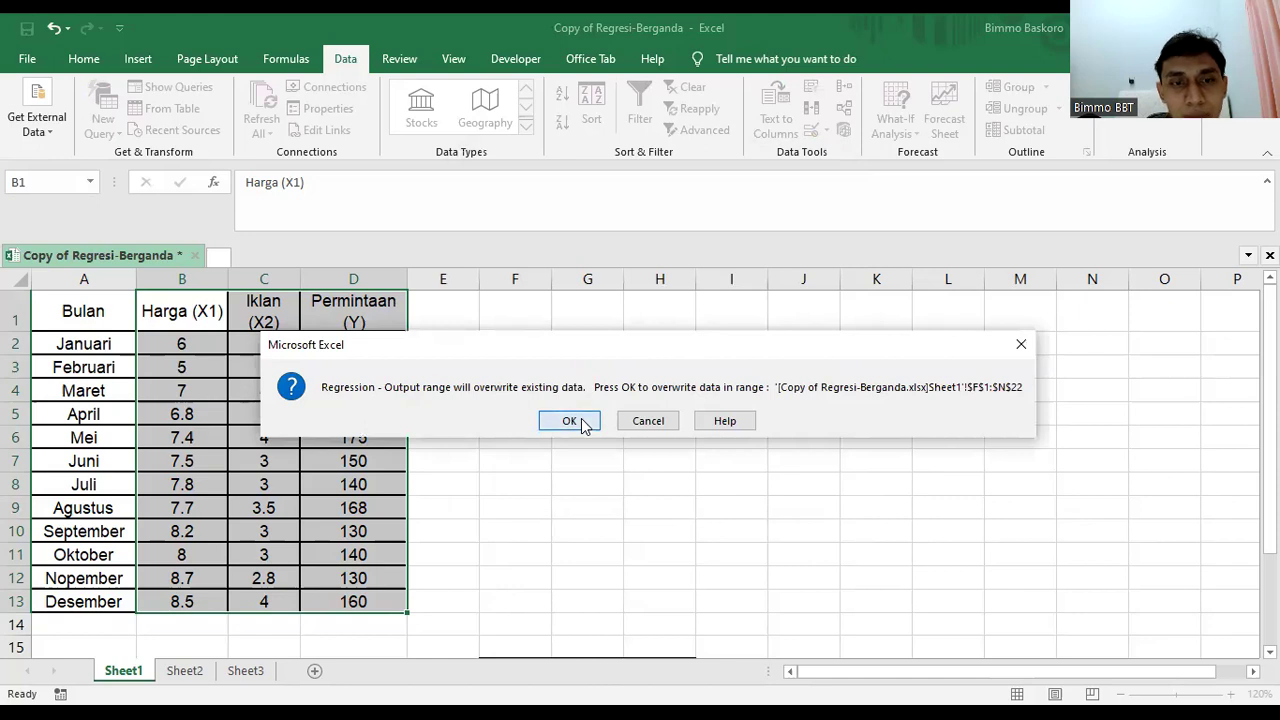
click(569, 421)
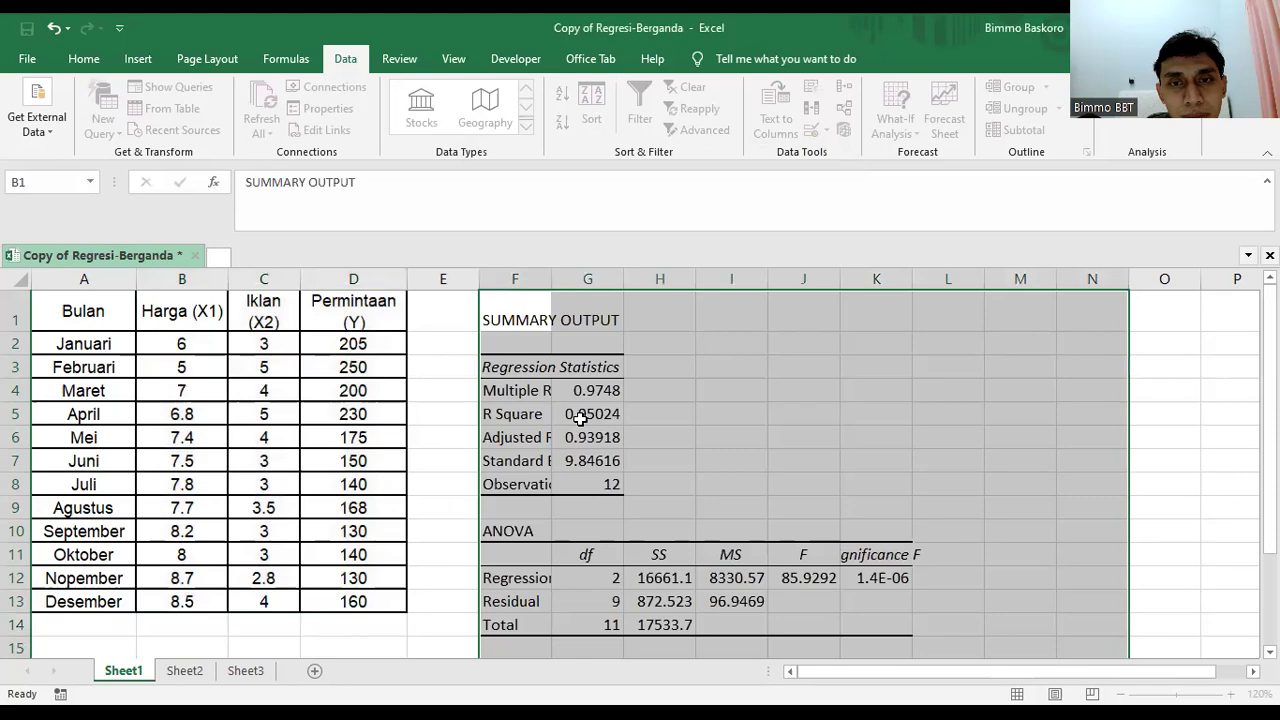
Autofit column F so the regression output labels fit.
click(764, 432)
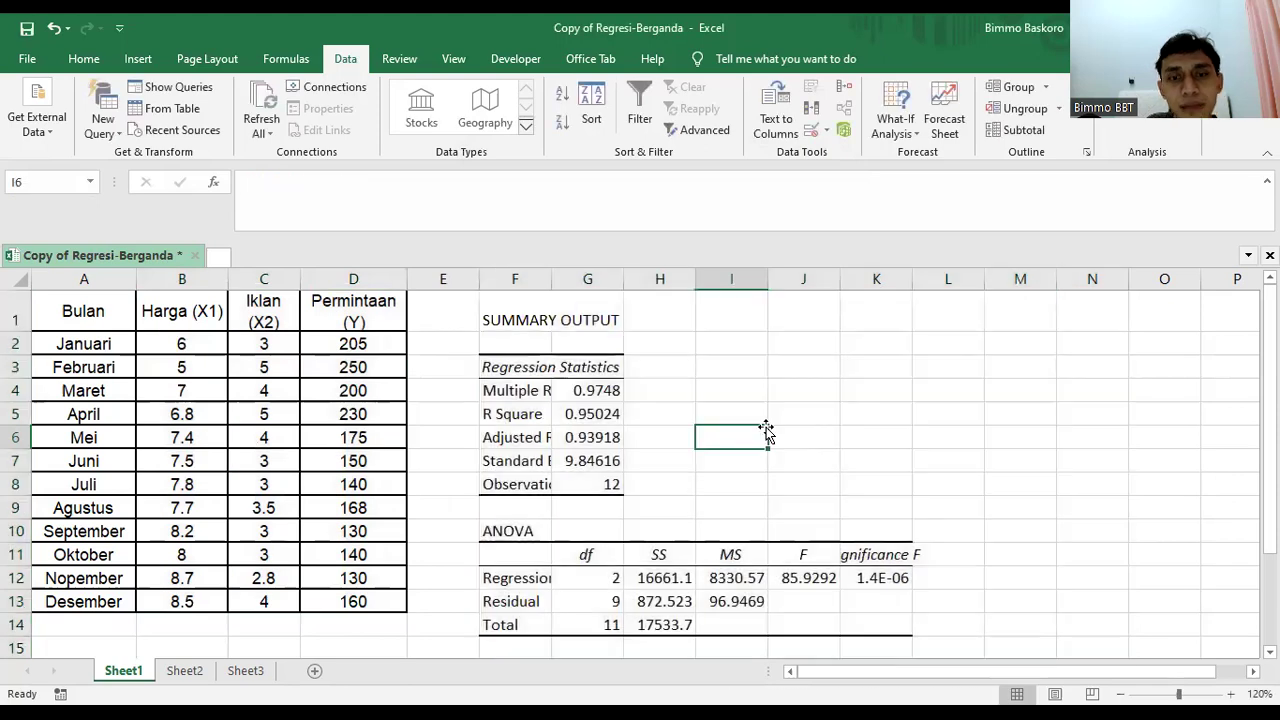
double_click(551, 280)
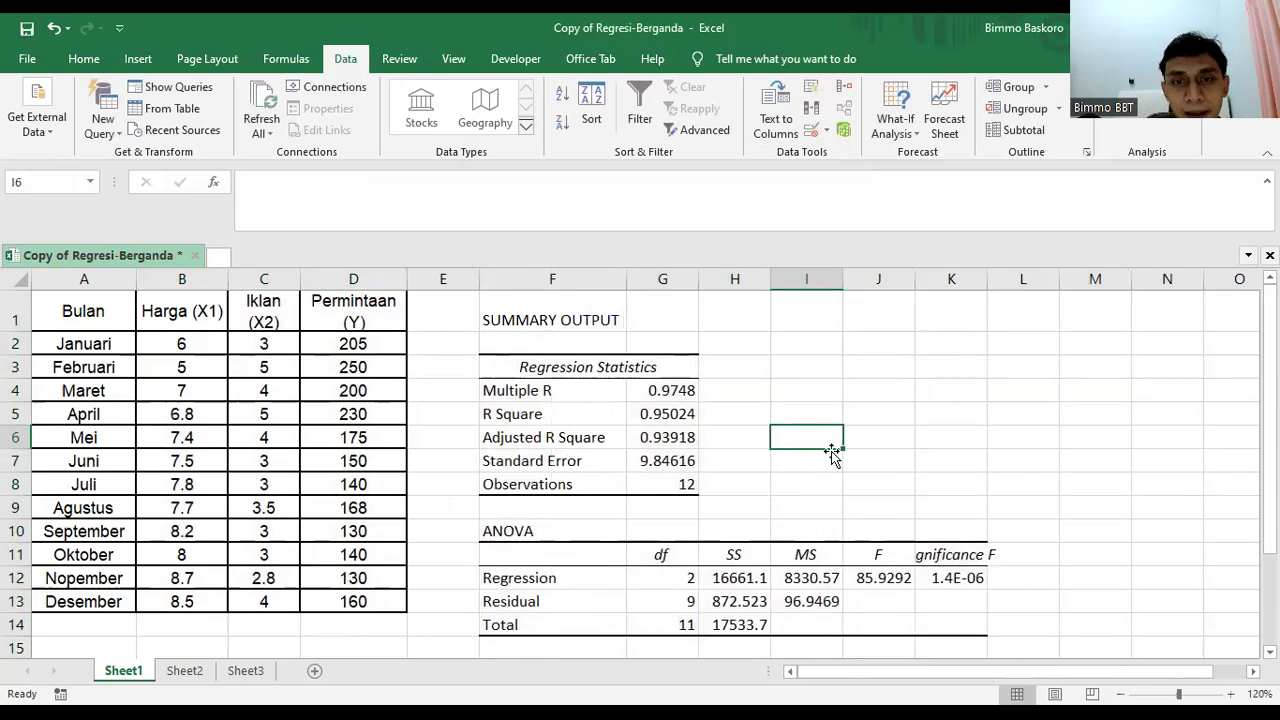
click(971, 455)
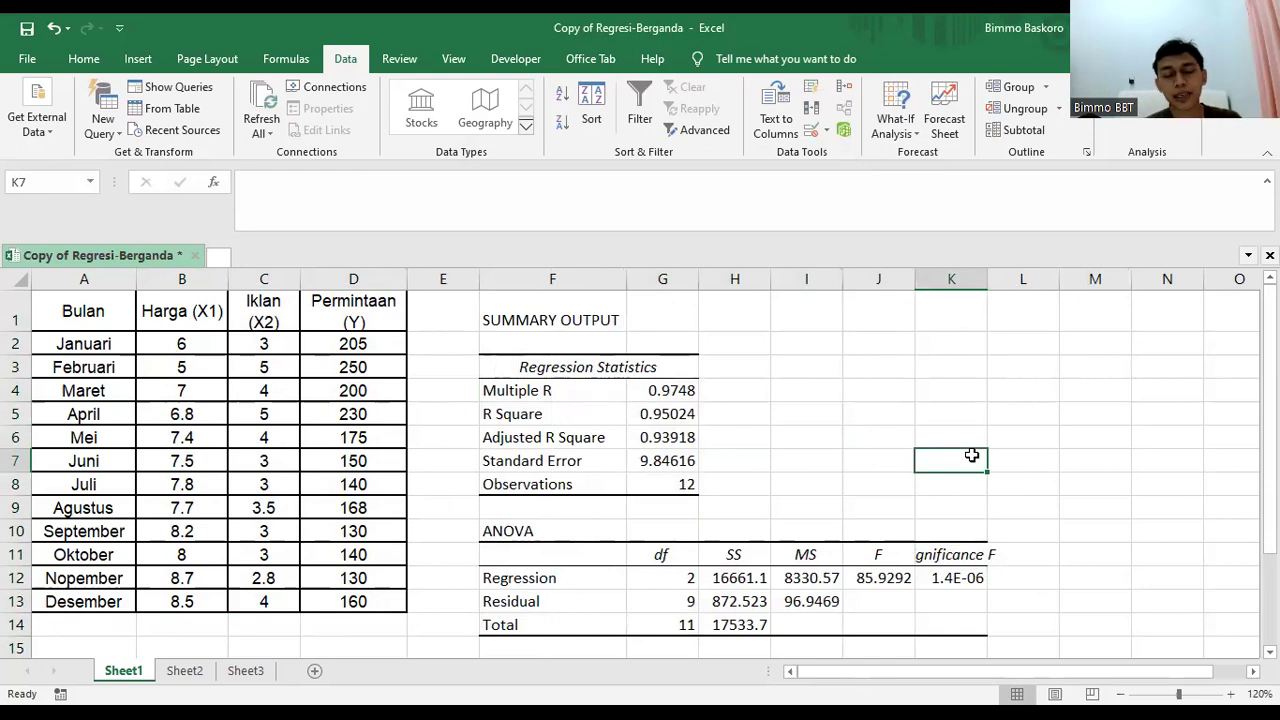
Examine the Regression Statistics table, including R Square, Adjusted R Square and Observations.
key(Left)
key(Left)
key(Left)
key(Left)
key(Left)
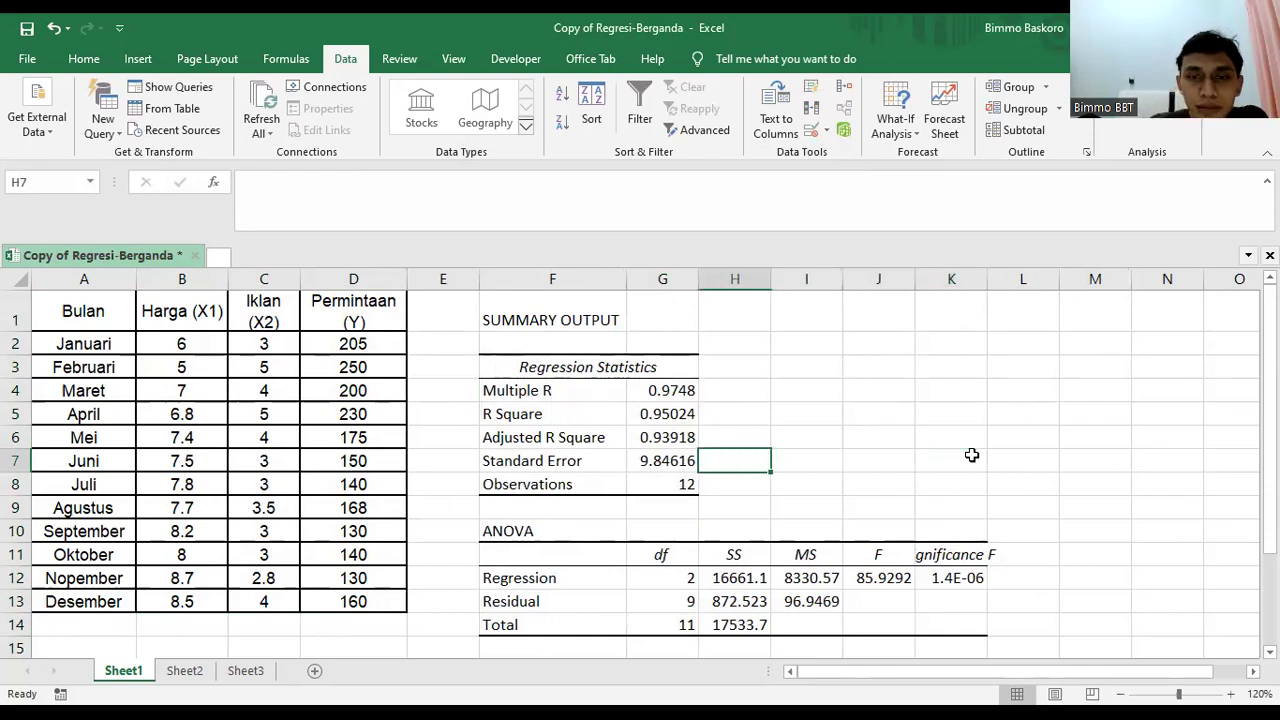
key(Up)
key(Up)
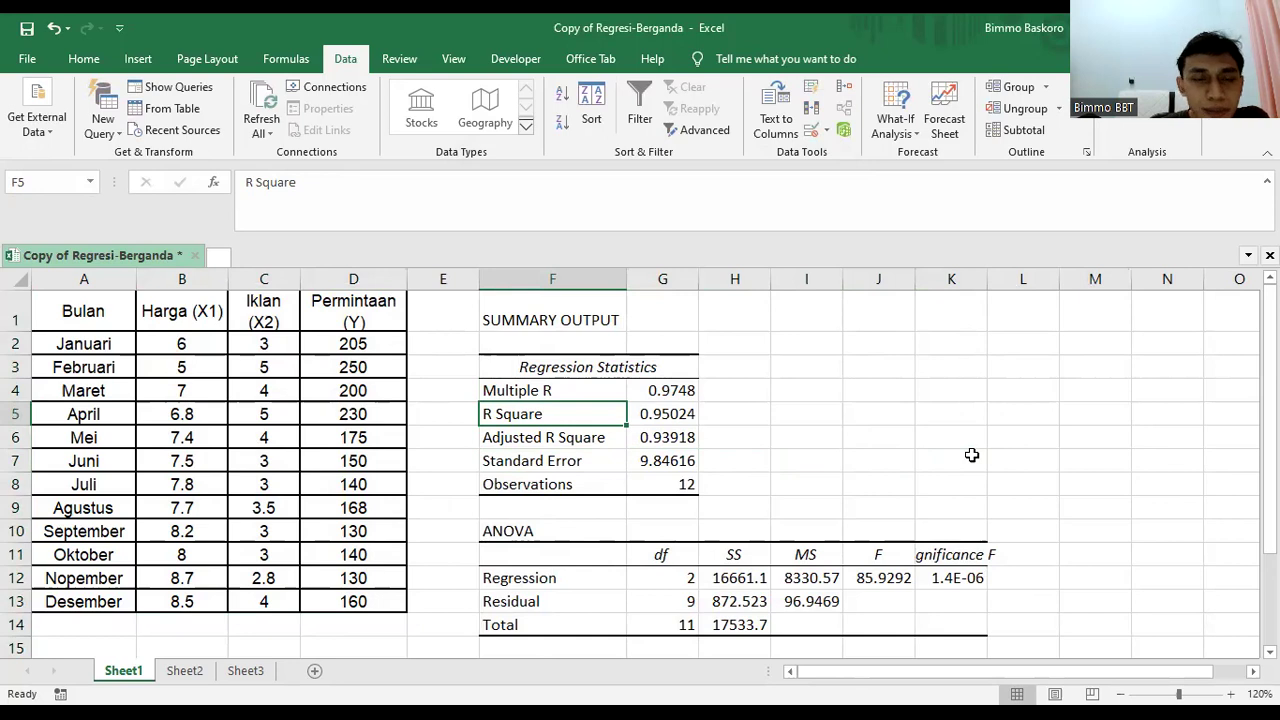
key(Right)
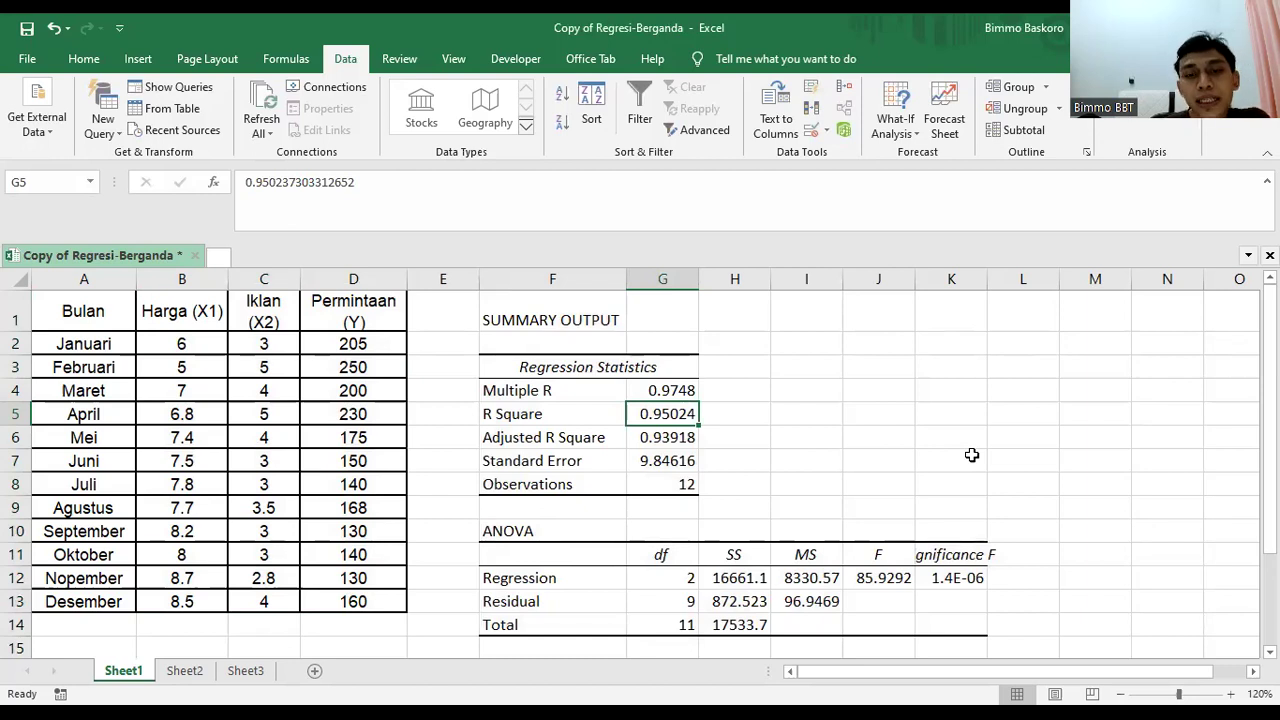
key(Down)
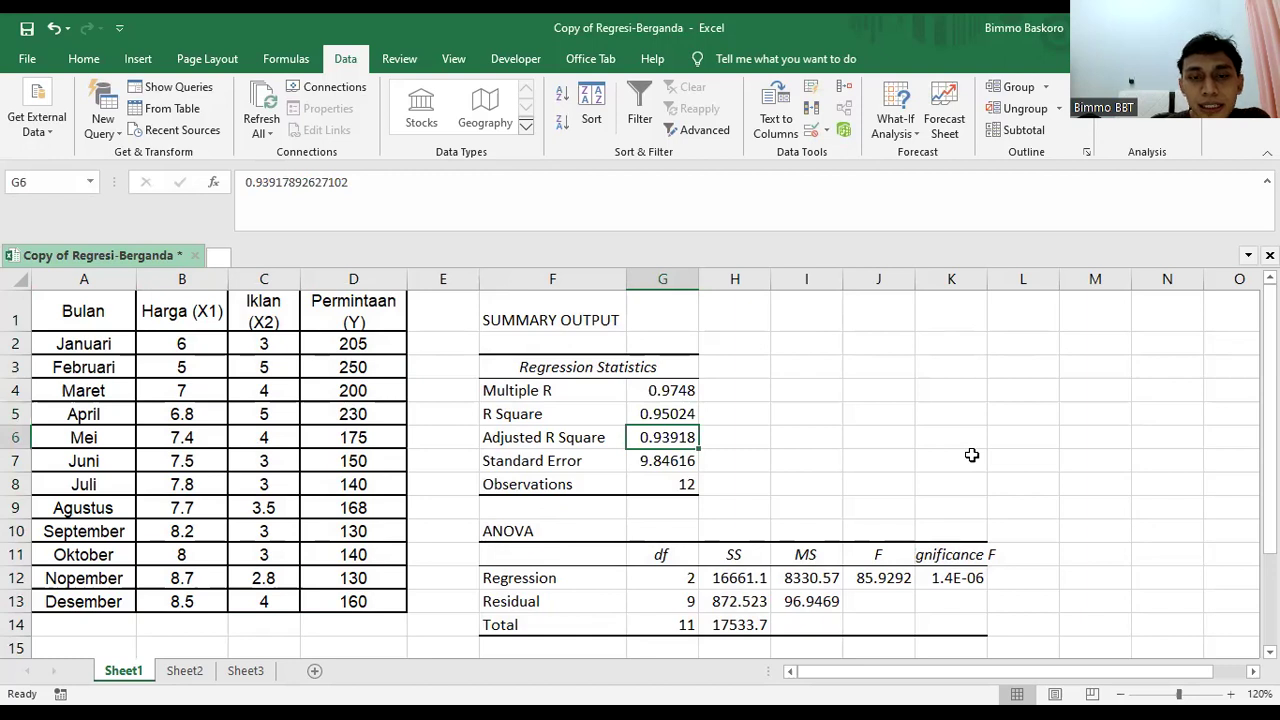
key(Left)
key(Down)
key(Down)
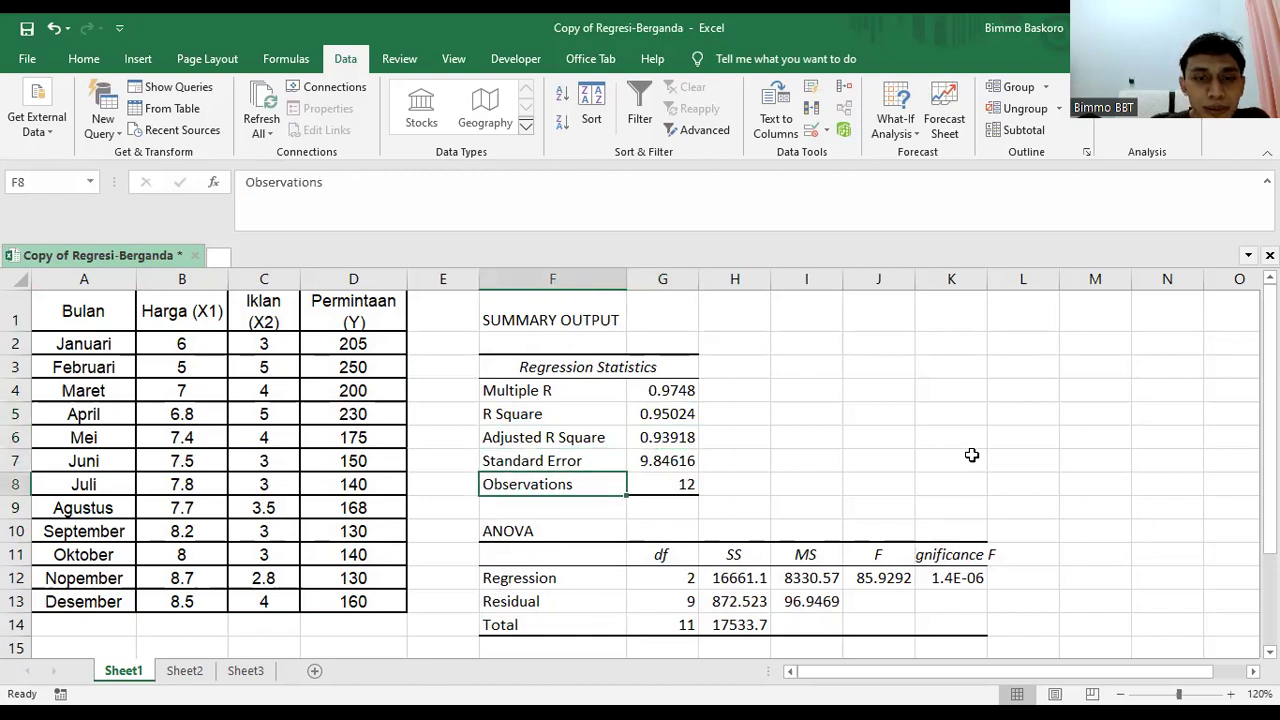
Highlight the Observations value in G8 and the R Square value in G5 with yellow fill.
key(Right)
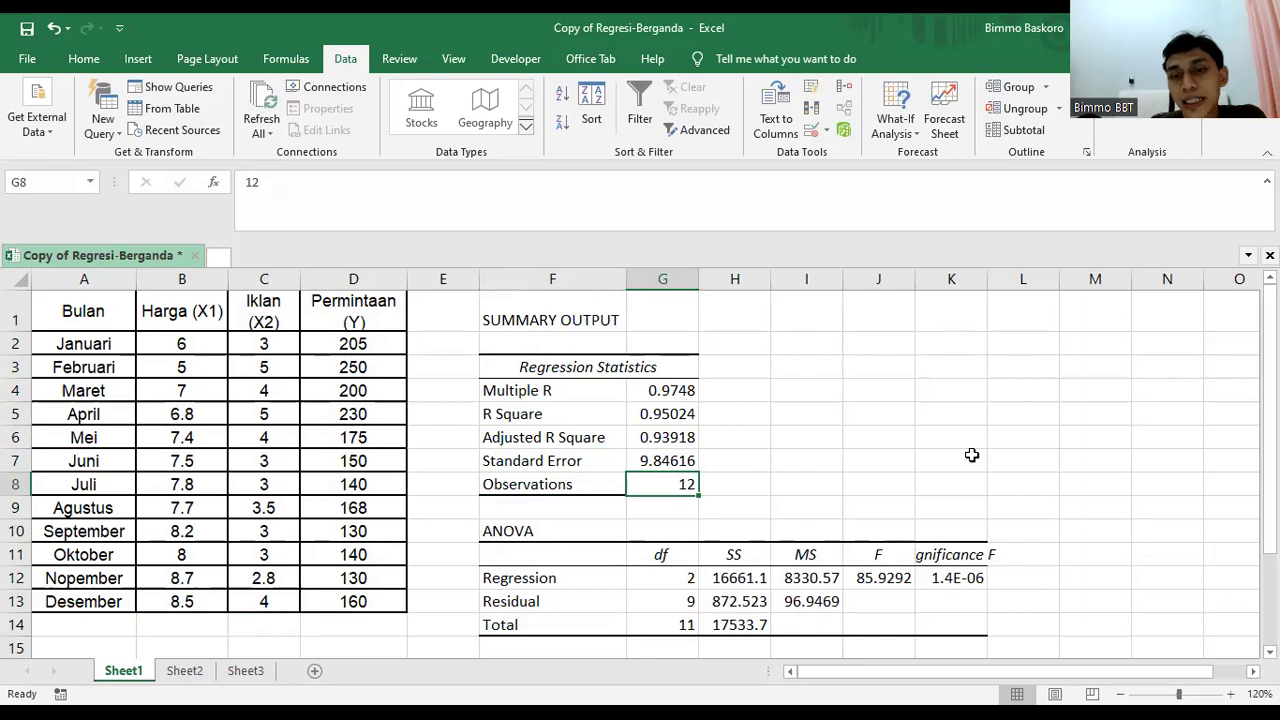
click(84, 58)
click(294, 122)
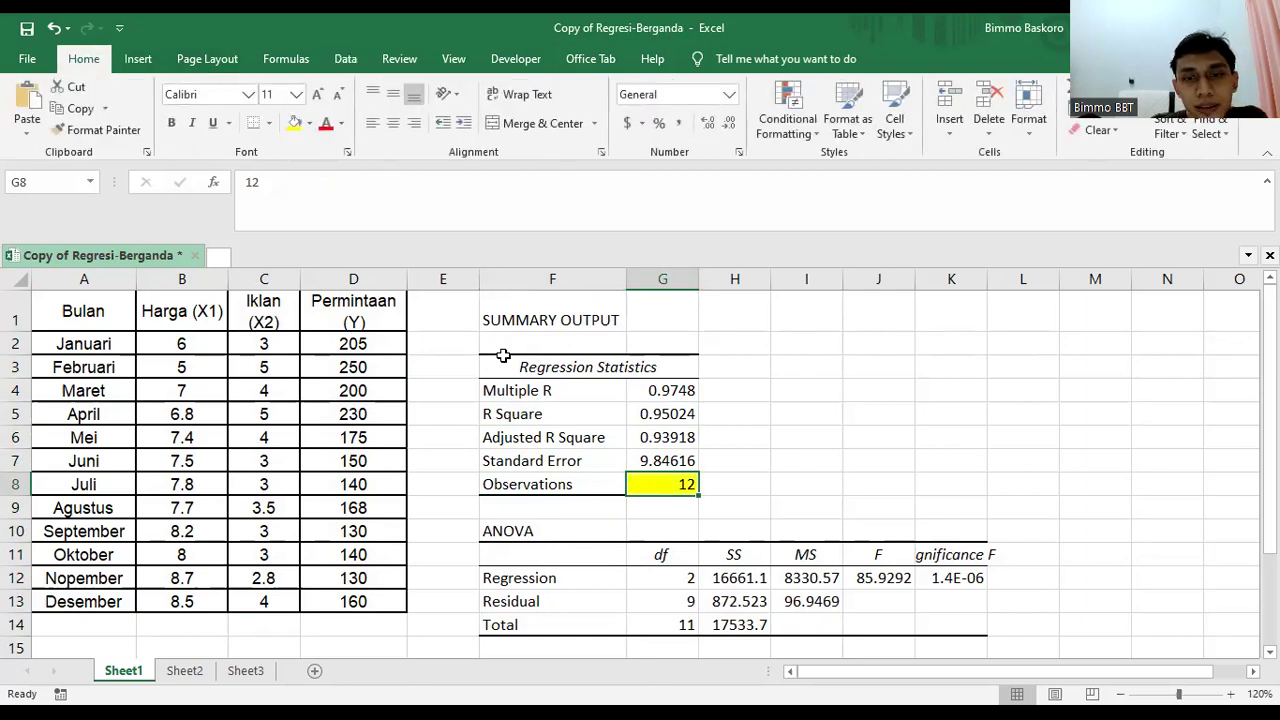
click(675, 414)
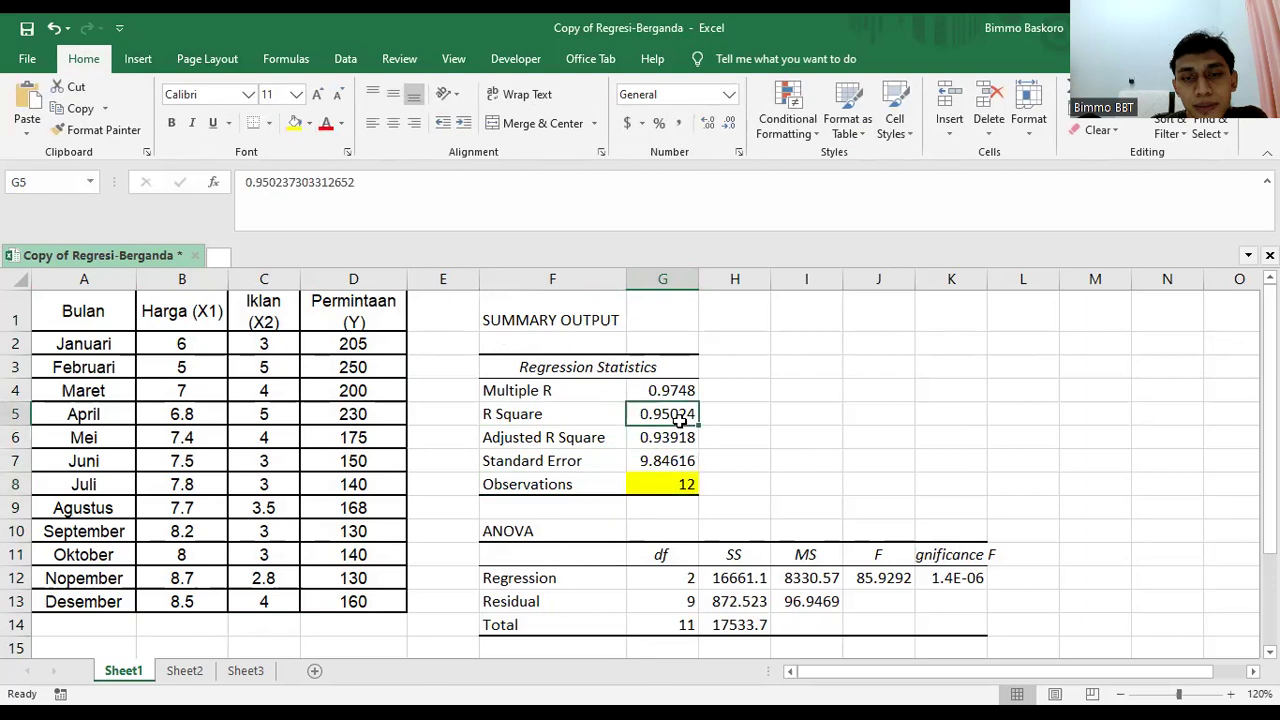
click(294, 122)
click(940, 452)
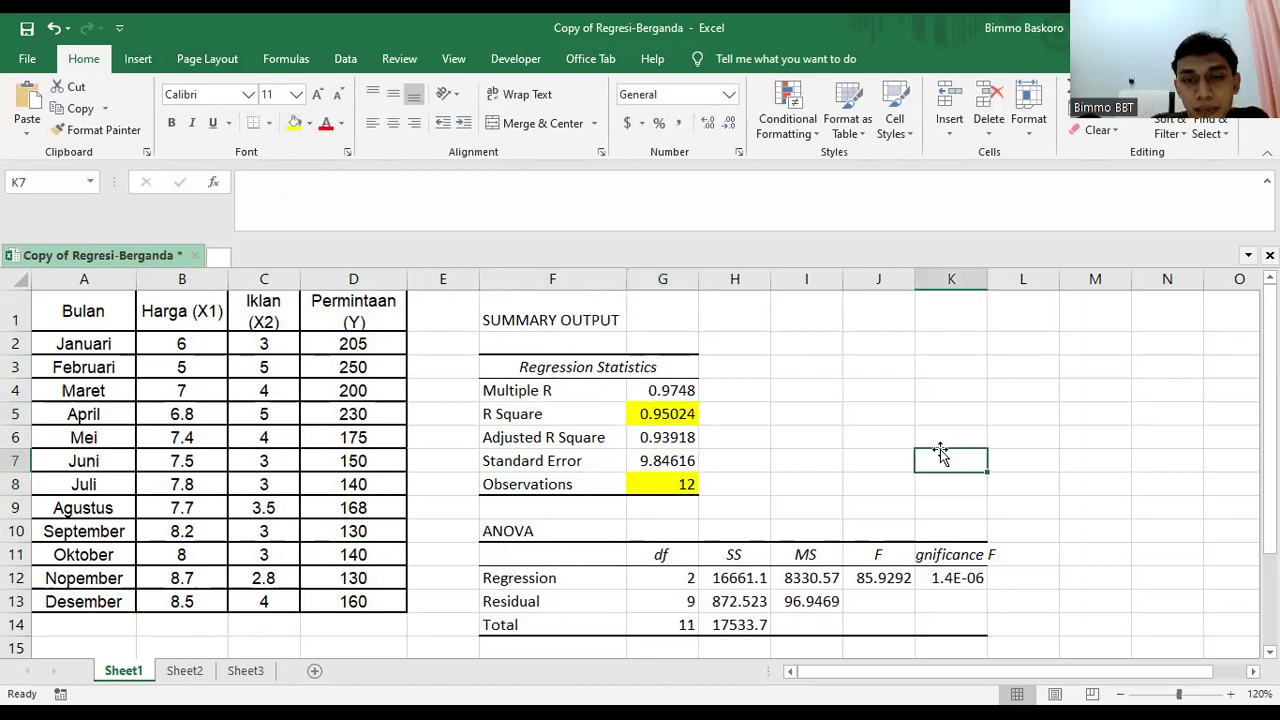
Examine the ANOVA table's degrees of freedom for the Regression and Residual rows.
key(Left)
key(Left)
key(Left)
key(Left)
key(Left)
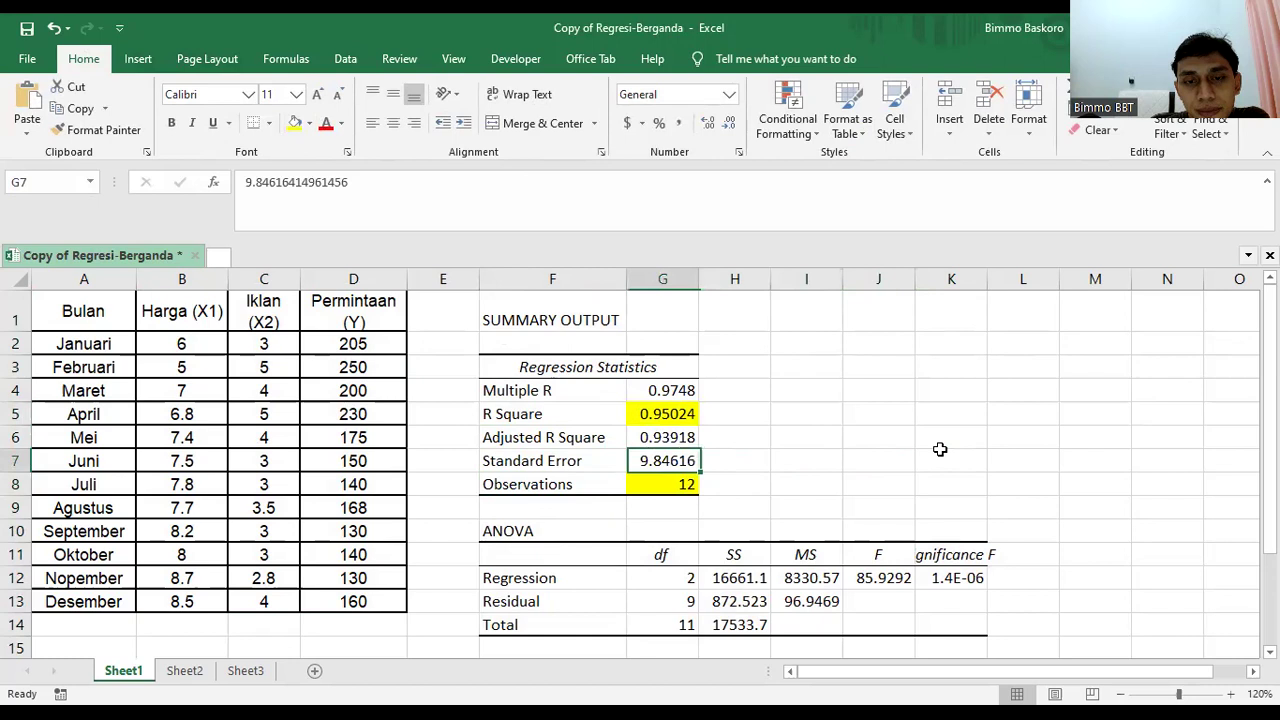
key(Down)
key(Down)
key(Down)
key(Down)
key(Down)
key(Down)
key(Down)
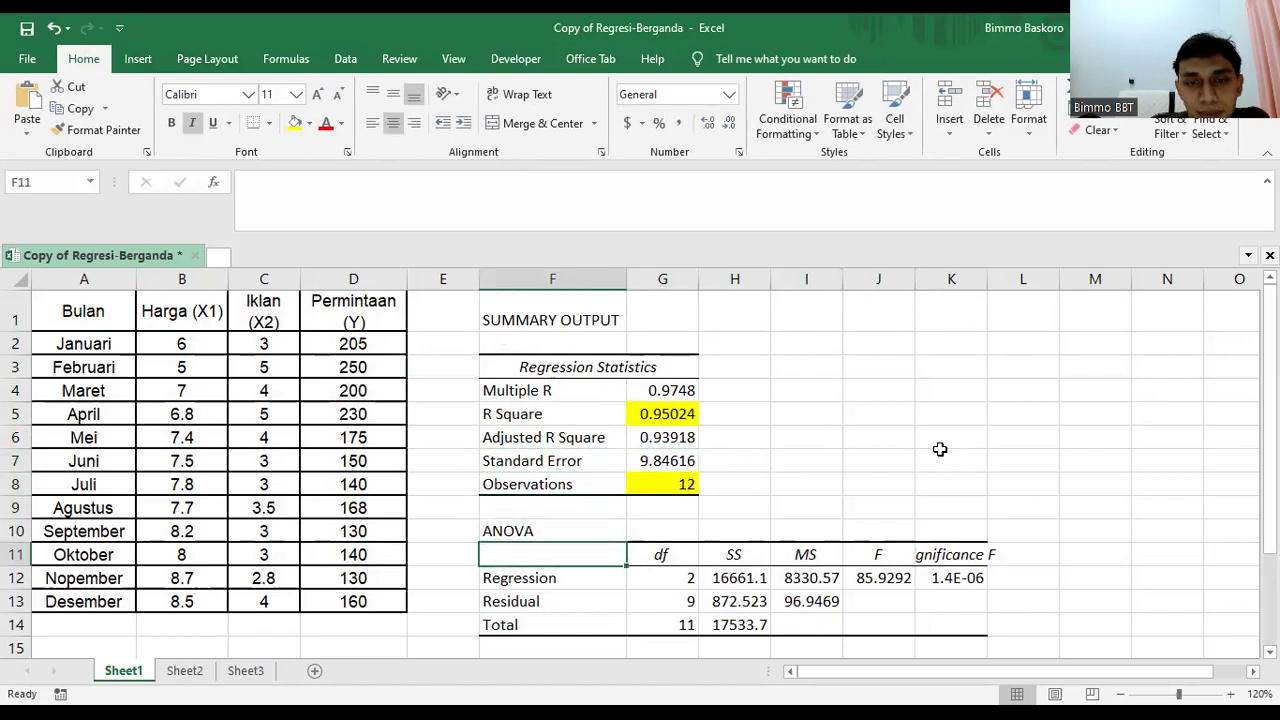
key(Up)
key(Up)
key(Up)
key(Up)
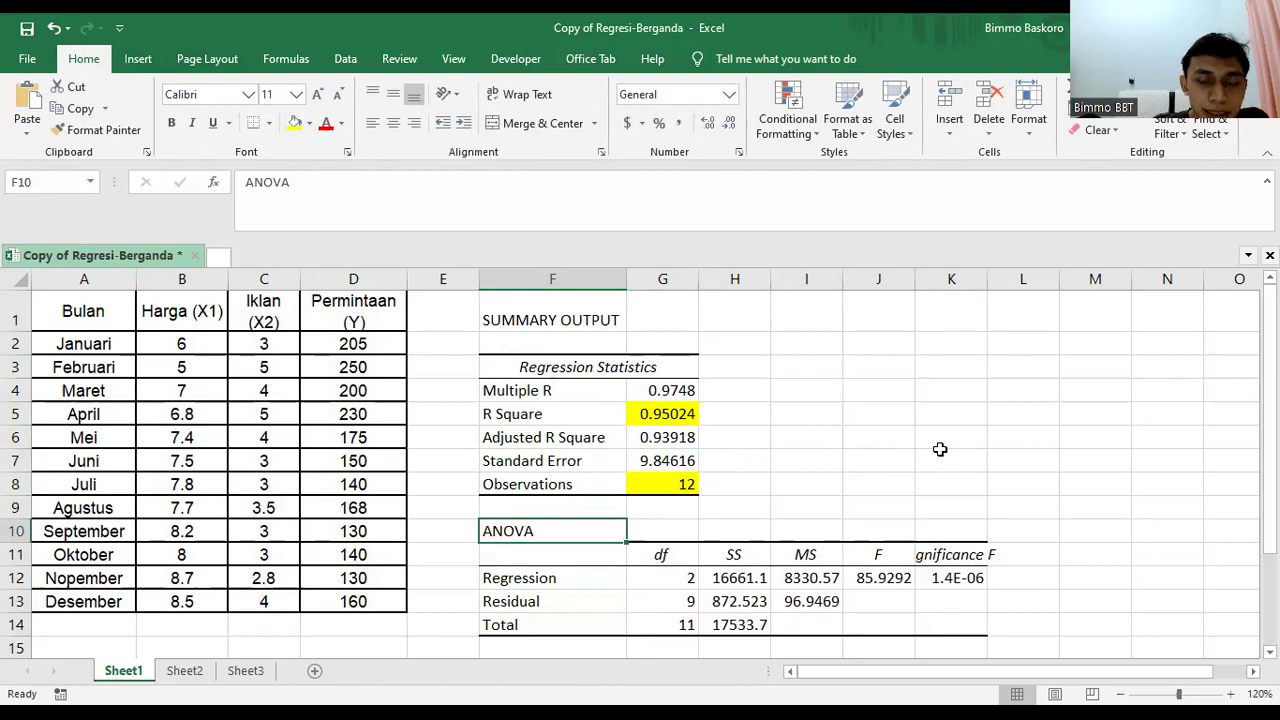
key(Down)
key(Down)
key(Right)
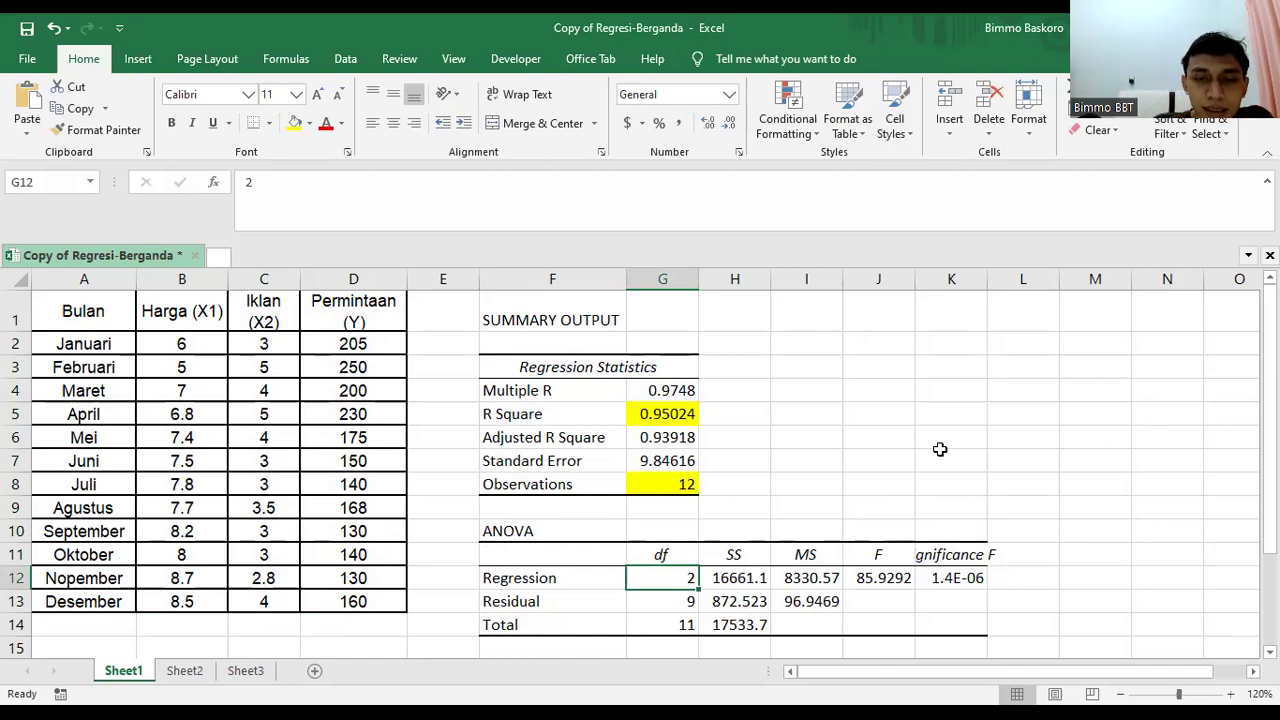
key(Down)
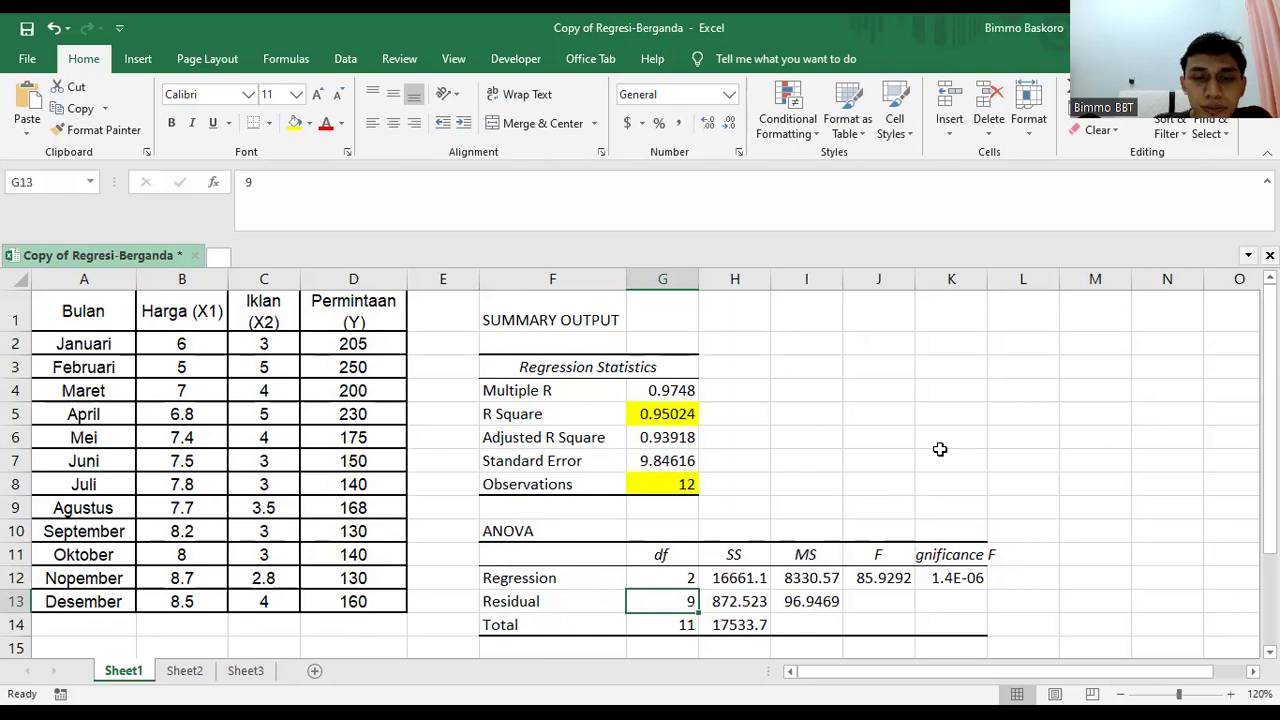
Examine the degrees of freedom in the ANOVA table's Regression, Residual and Total rows.
key(Down)
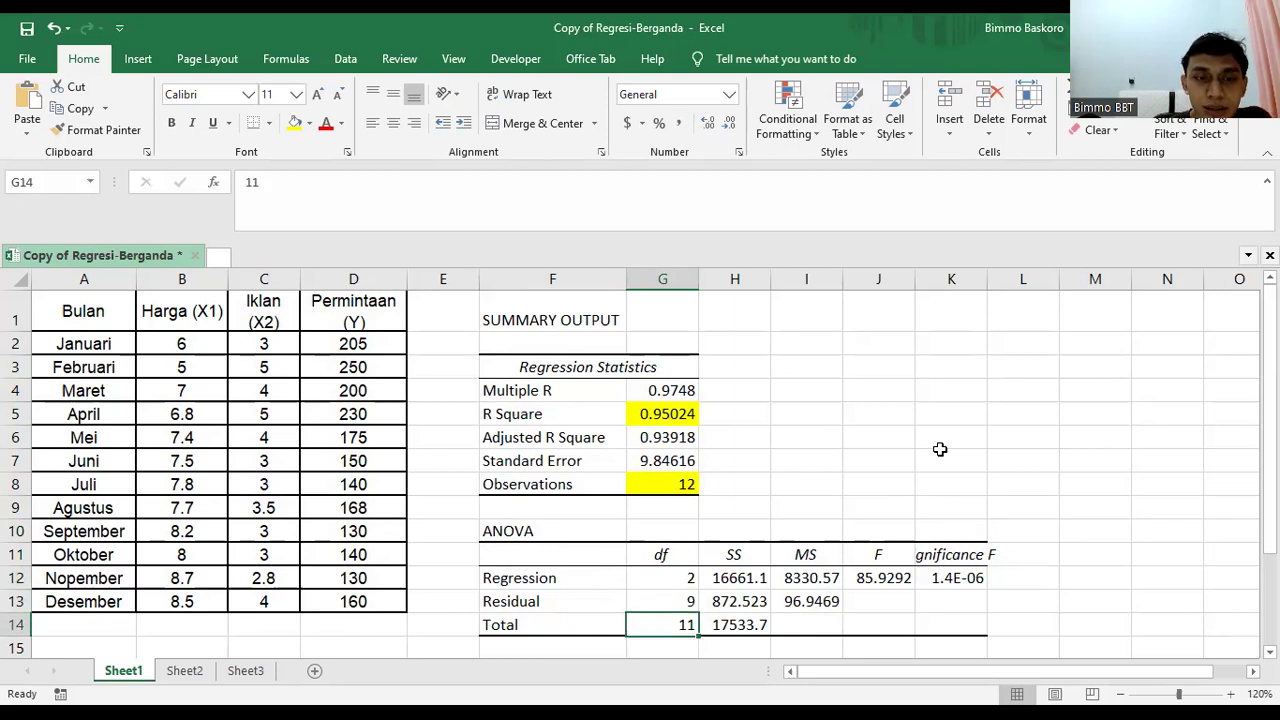
key(Up)
key(Up)
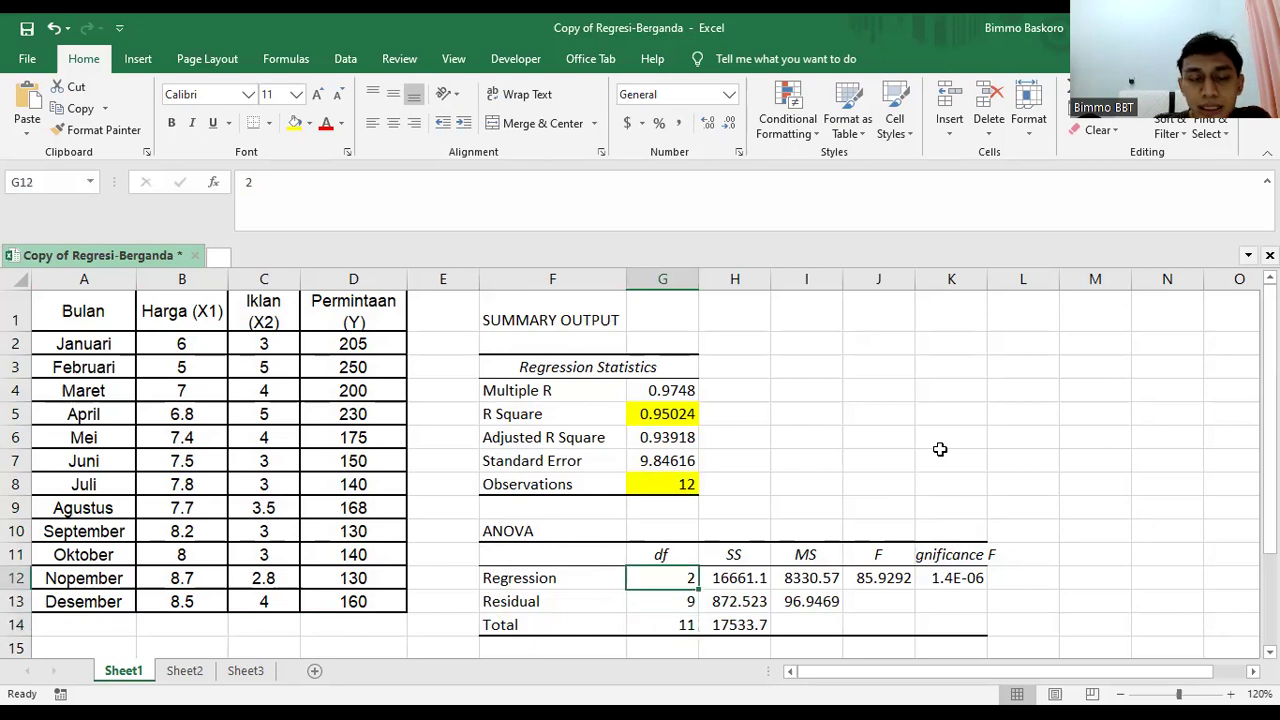
key(Up)
key(Up)
key(Up)
key(Up)
key(Right)
key(Right)
key(Up)
key(Up)
key(Up)
key(Up)
key(Up)
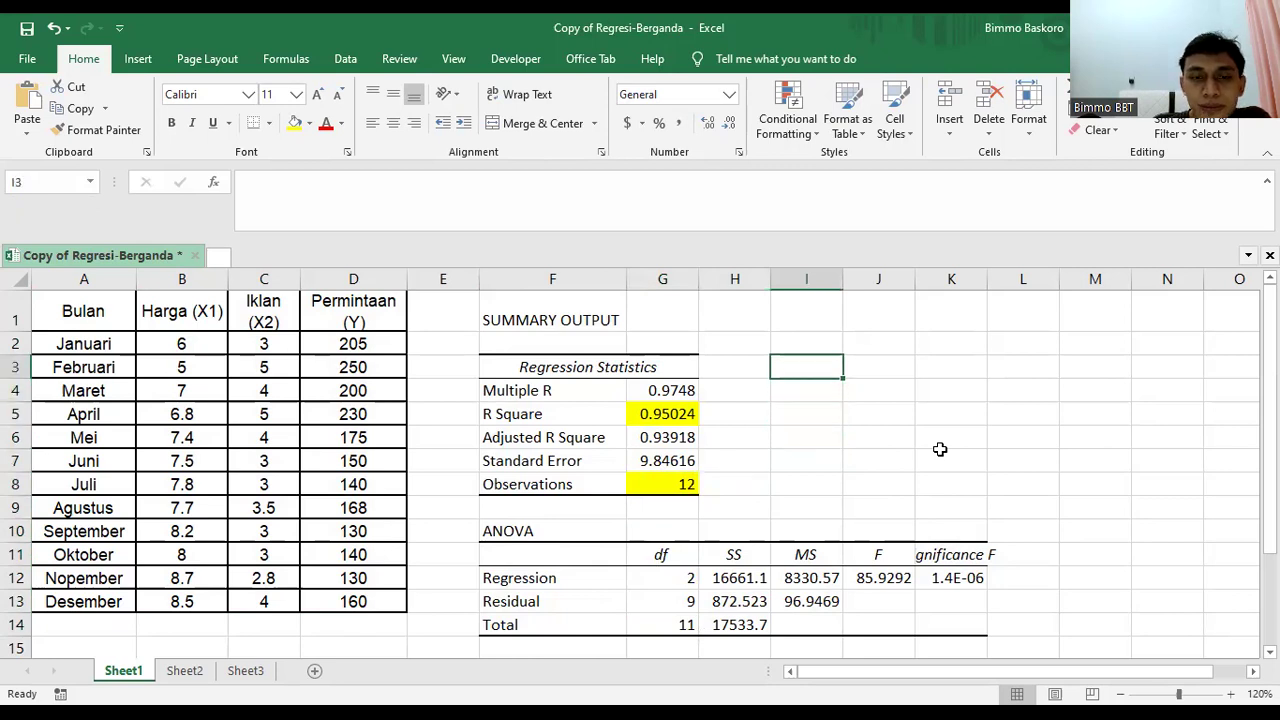
key(Down)
key(Down)
key(Down)
key(Down)
key(Down)
key(Down)
key(Down)
key(Down)
key(Down)
key(Down)
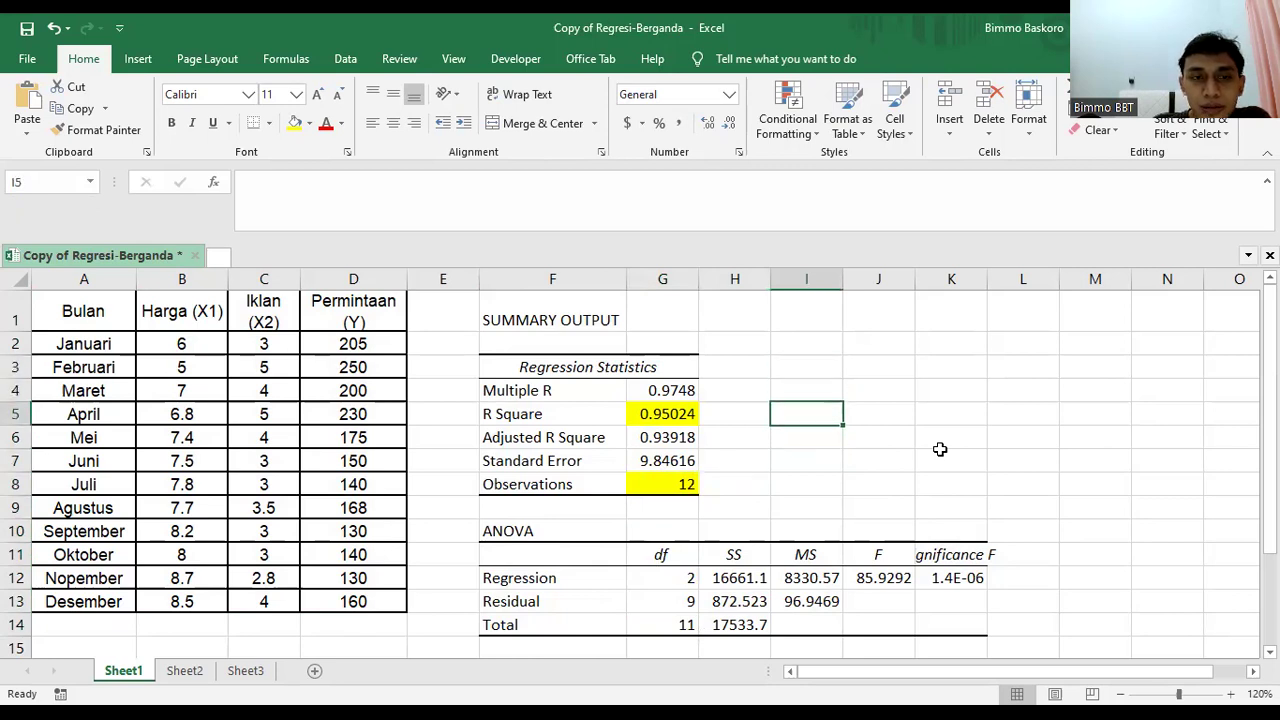
key(Left)
key(Left)
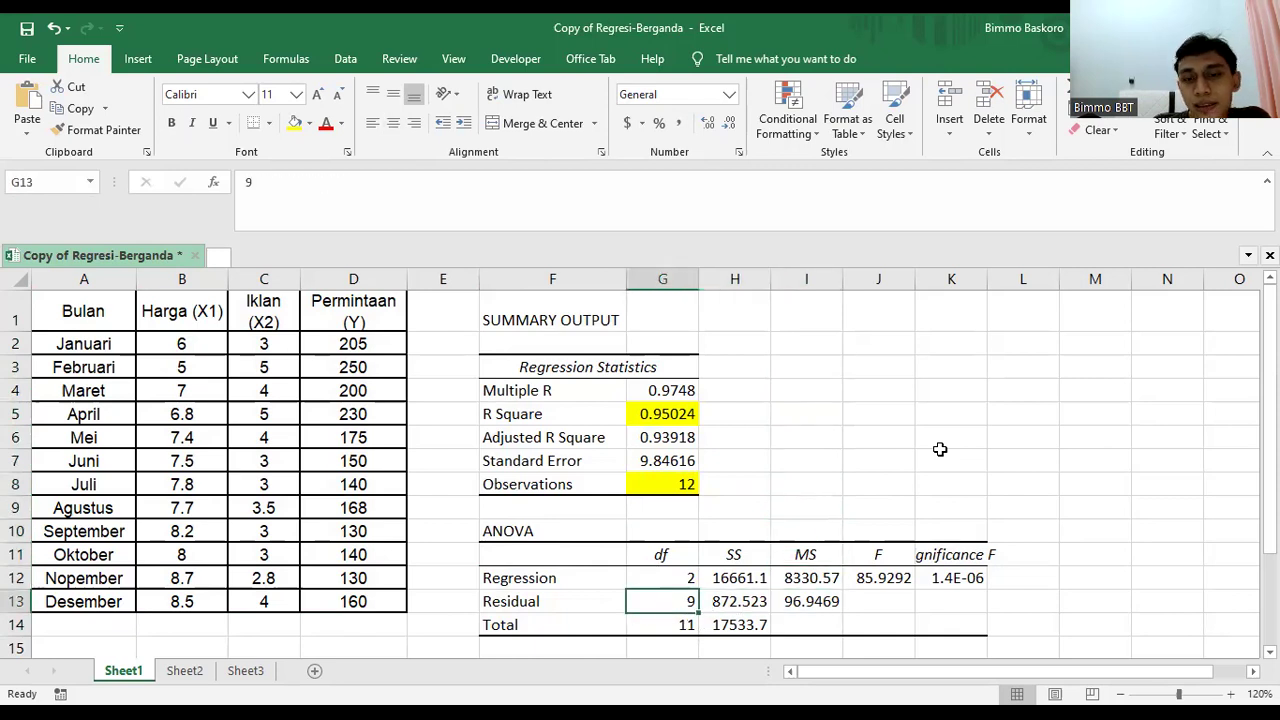
Examine the ANOVA table's SS values for the Regression and Residual rows and the blank area above the table.
key(Right)
key(Up)
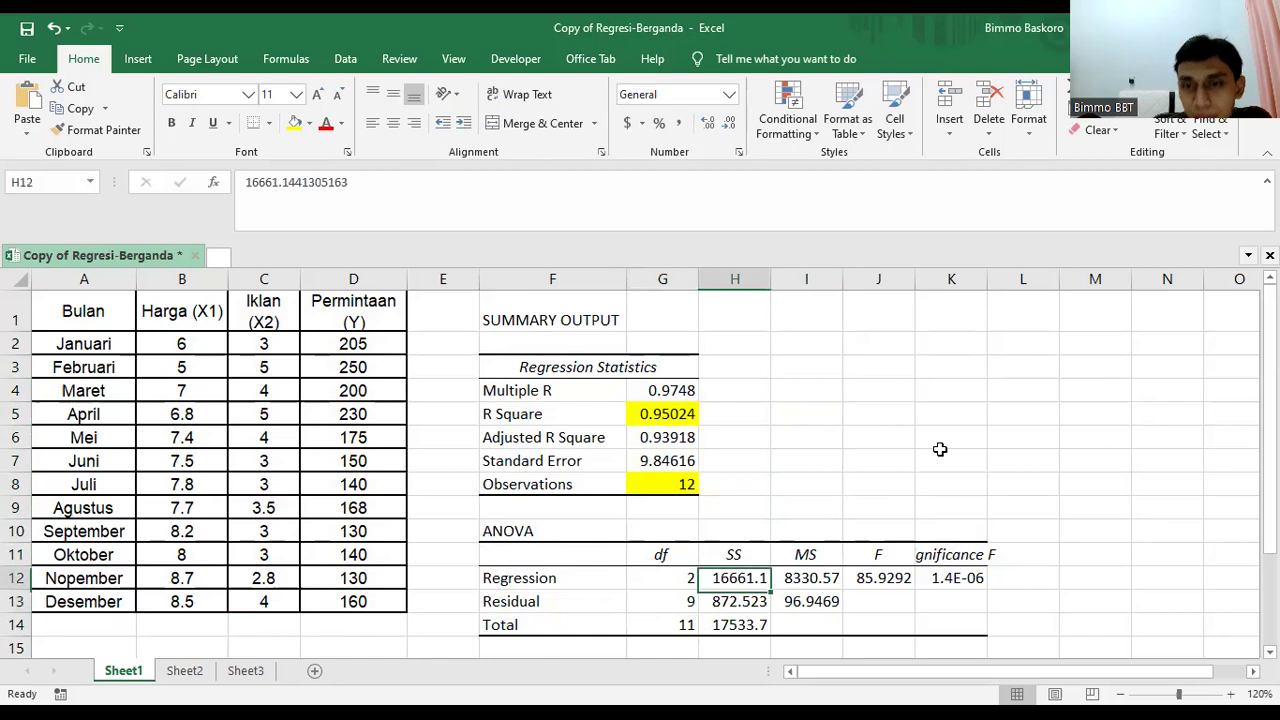
key(Up)
key(Up)
key(Up)
key(Up)
key(Up)
key(Up)
key(Up)
key(Up)
key(Right)
key(Up)
key(Down)
key(Down)
key(Down)
key(Down)
key(Down)
key(Down)
key(Down)
key(Down)
key(Down)
key(Down)
key(Left)
key(Right)
key(Left)
key(Left)
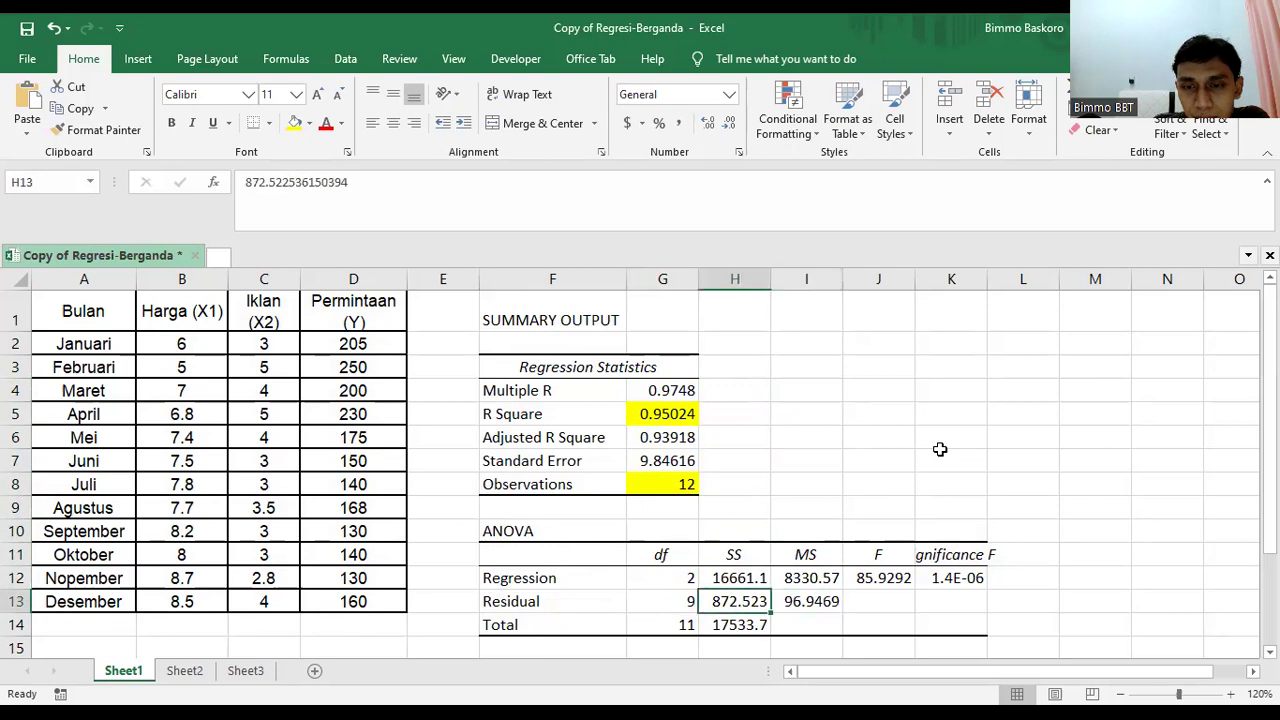
key(Up)
key(Up)
key(Up)
key(Up)
key(Right)
key(Right)
key(Up)
key(Up)
key(Up)
key(Up)
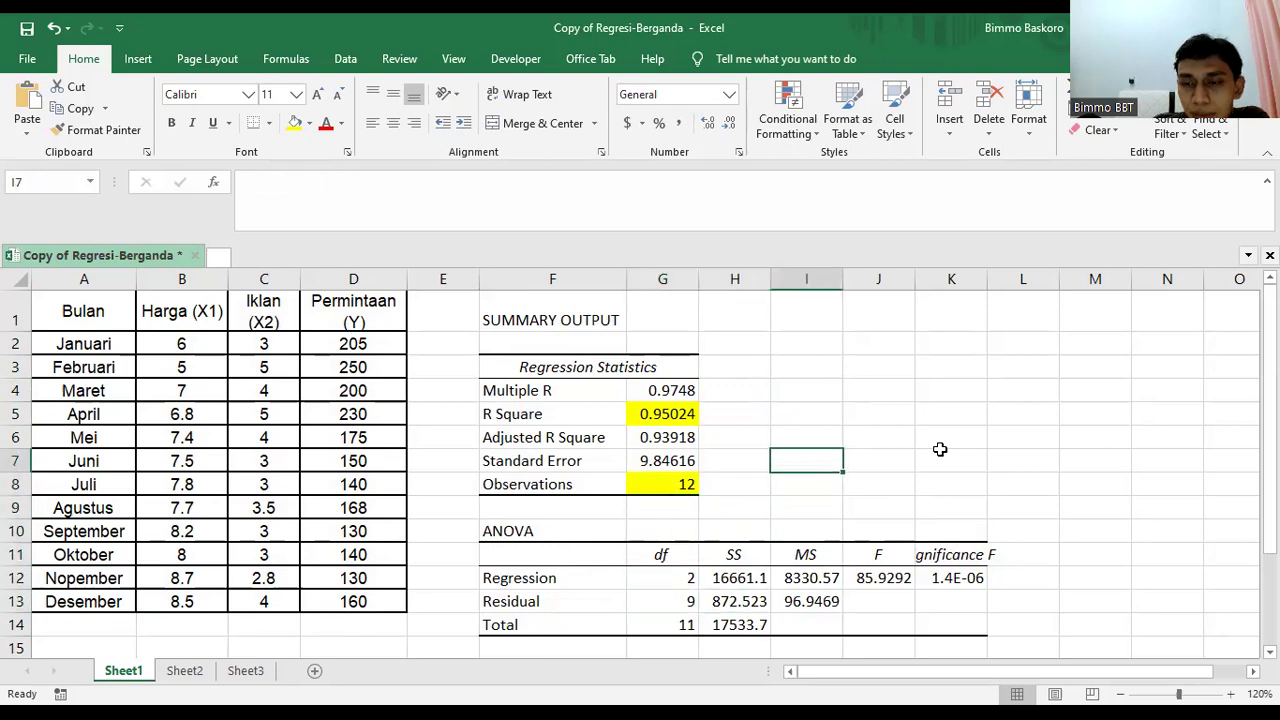
Autofit column K and enter the note "df (regression) = 2 (variabel X1 dan X2)" in I3.
double_click(985, 287)
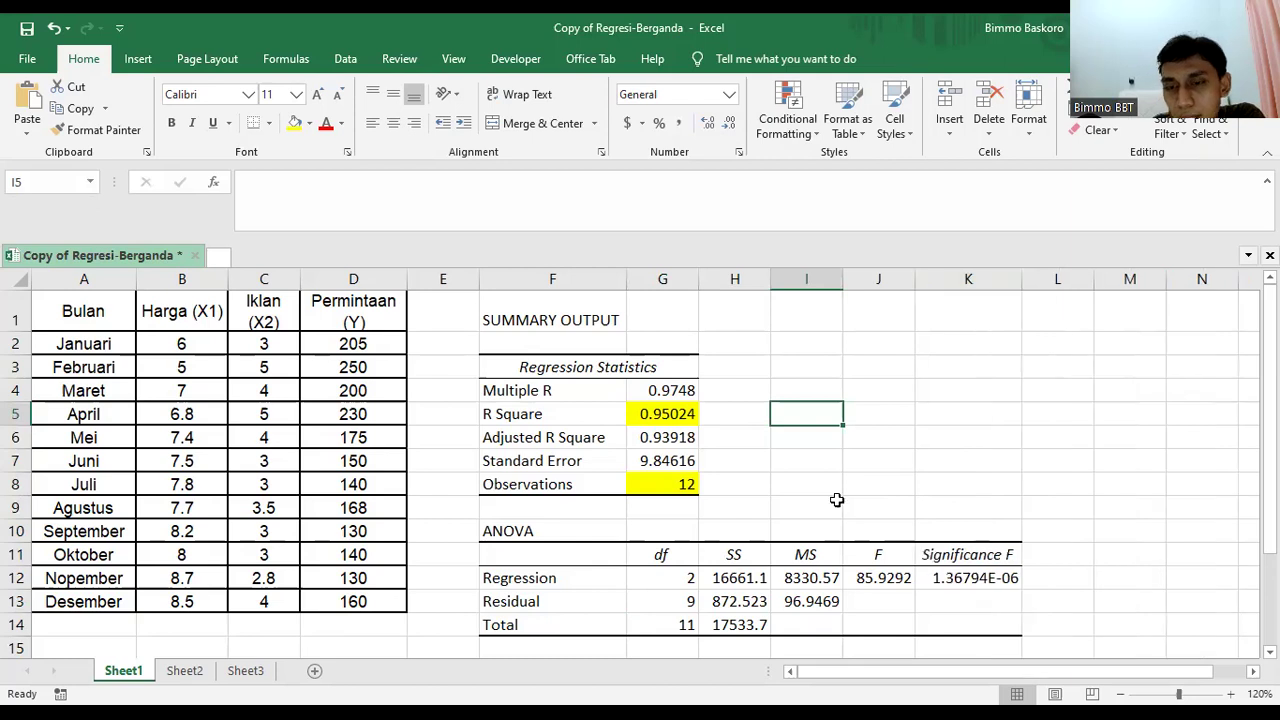
click(798, 368)
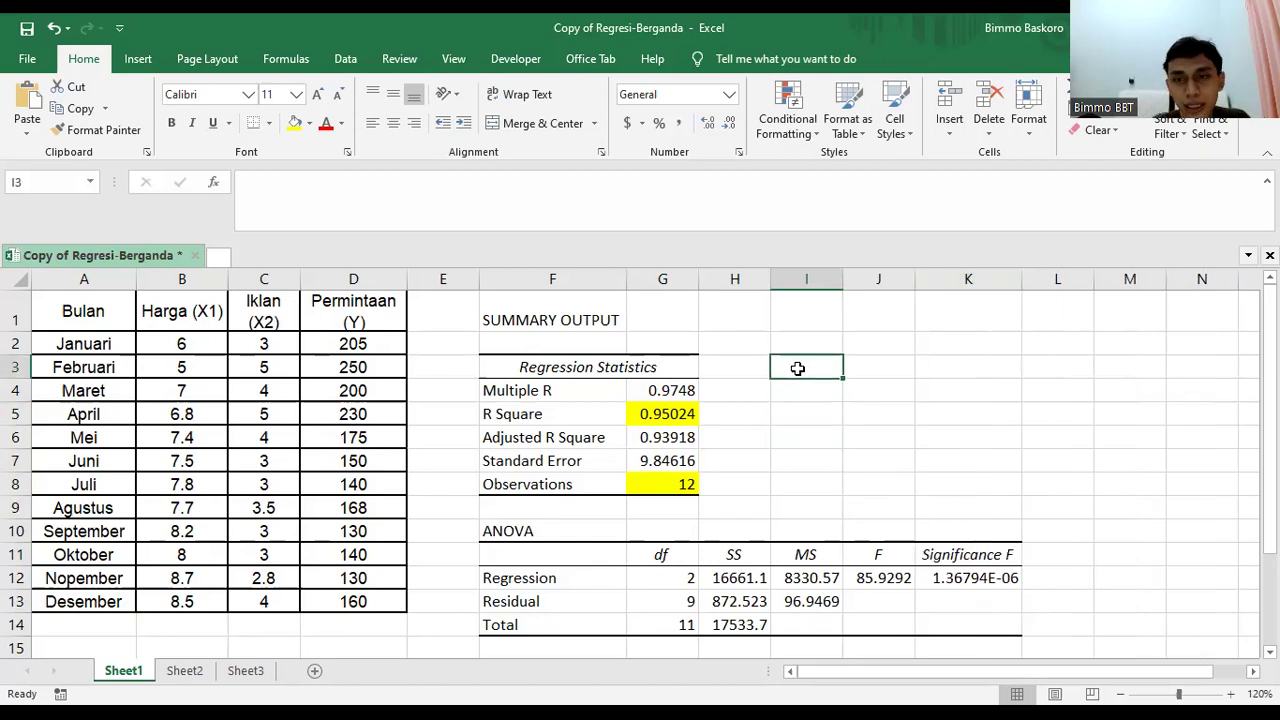
text(df ()
text(regression) = 2 (variabel X1 dan X2))
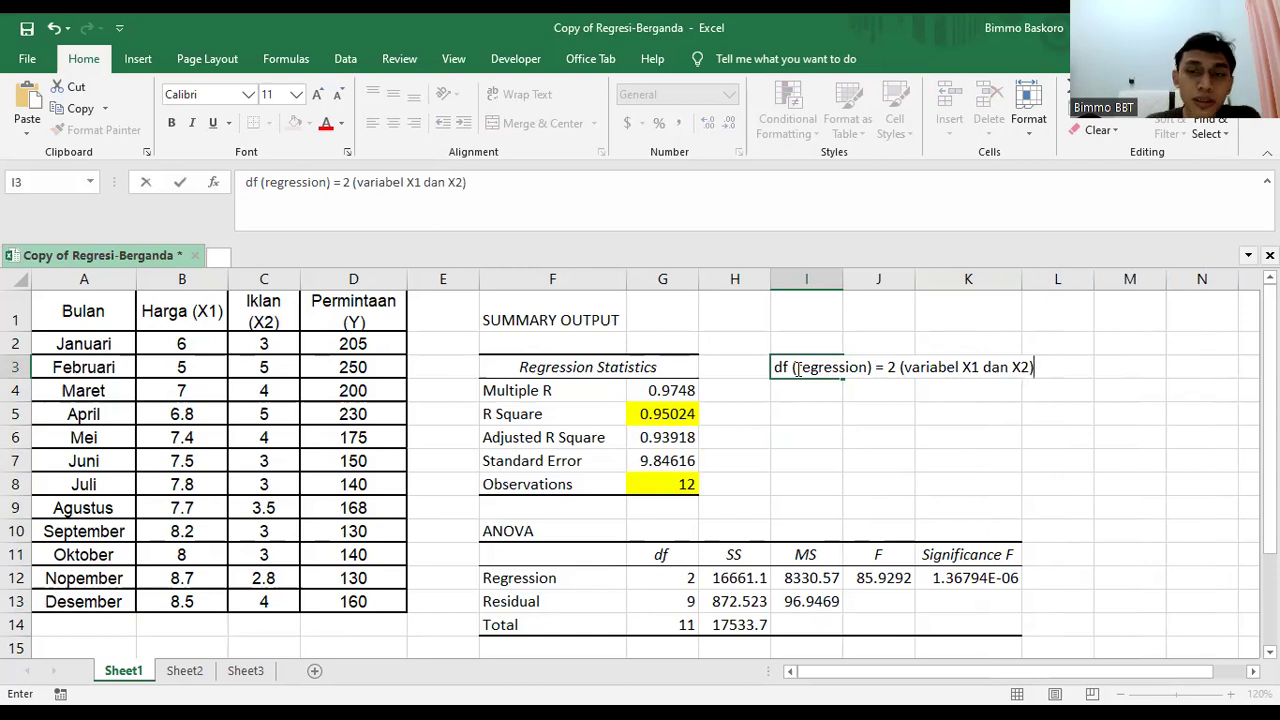
key(Return)
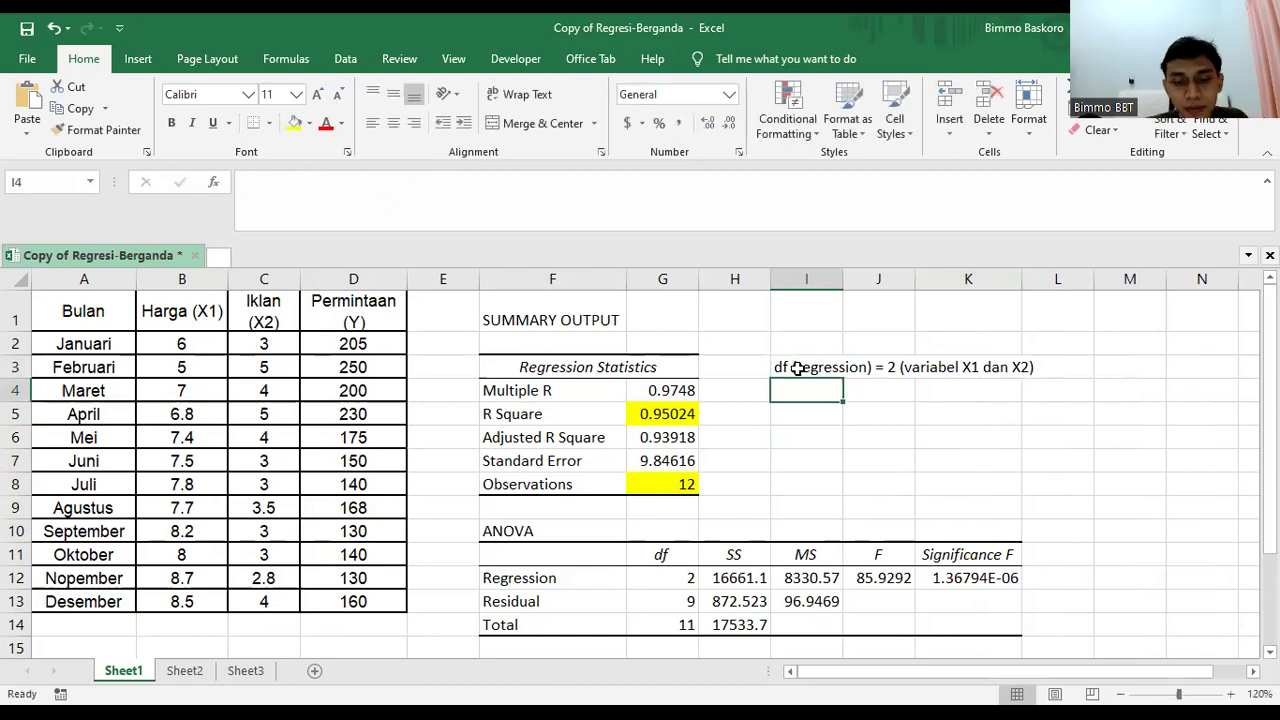
Enter the note "df (residual) = n - (k + 1) = 12 - (2 + 1) = 9" in I4.
text(df (residual) =)
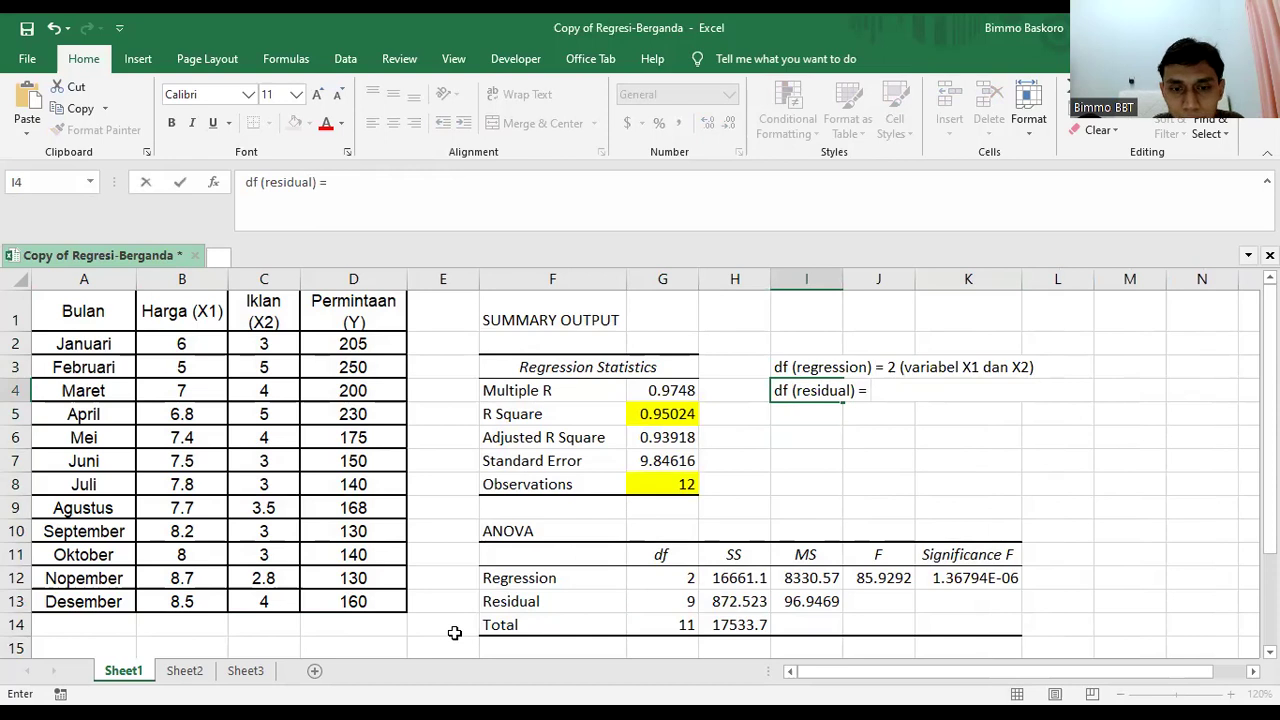
key(Return)
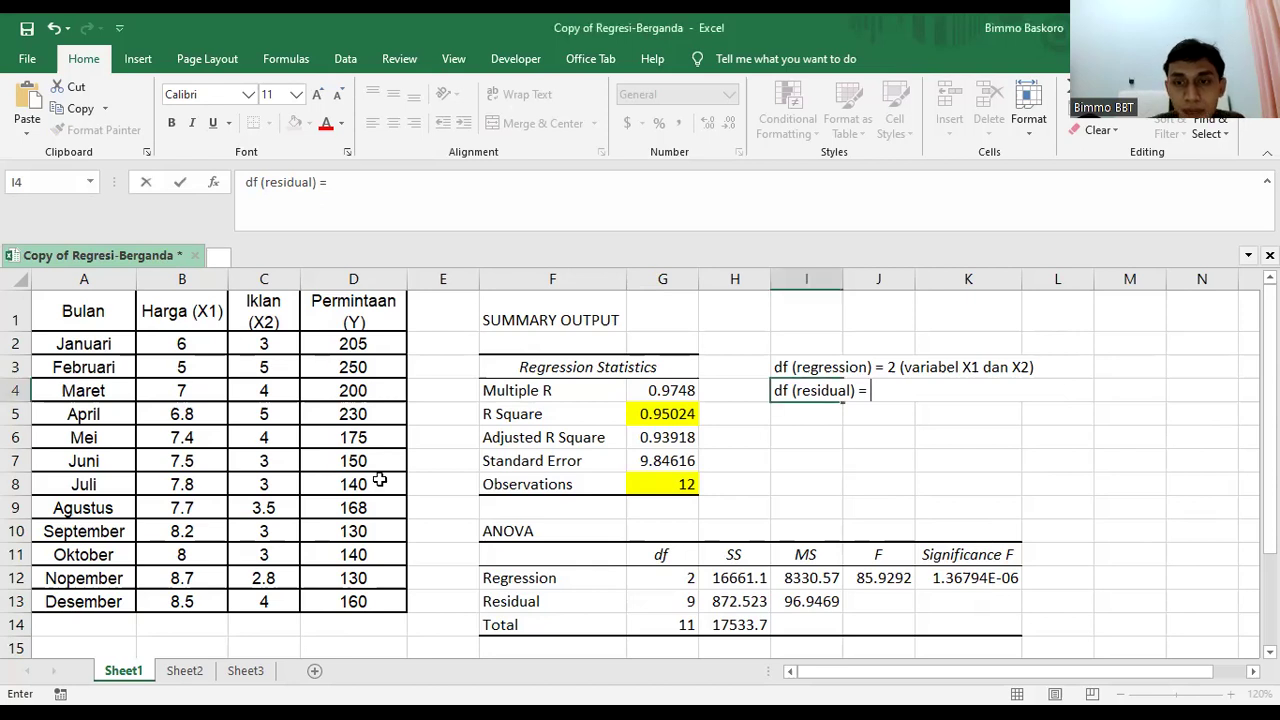
text(n - (k)
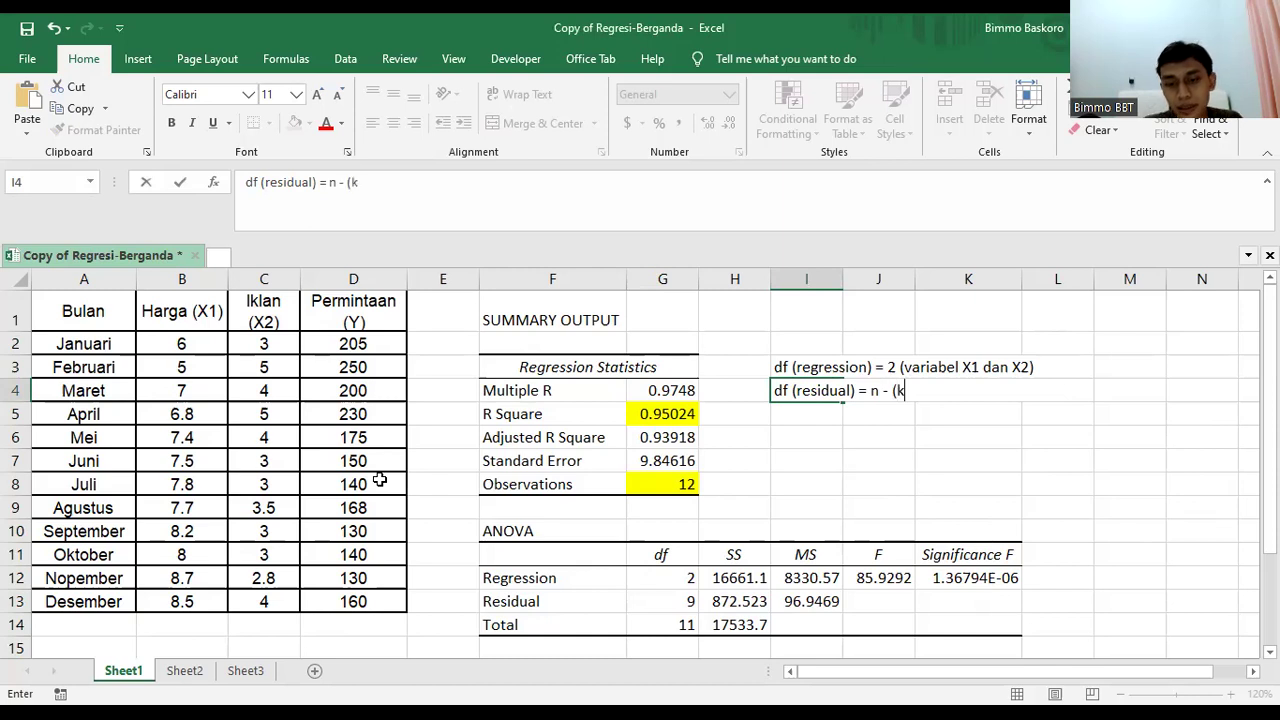
text( + 1) = )
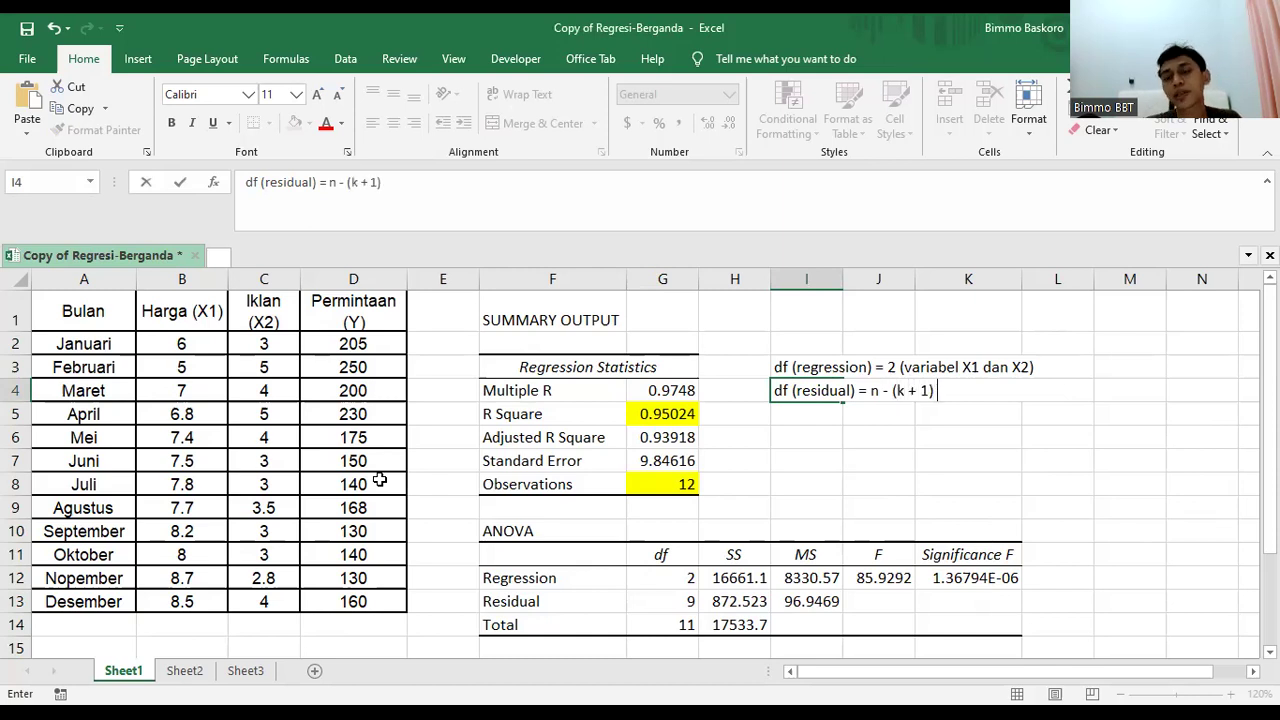
text(12)
text( - ()
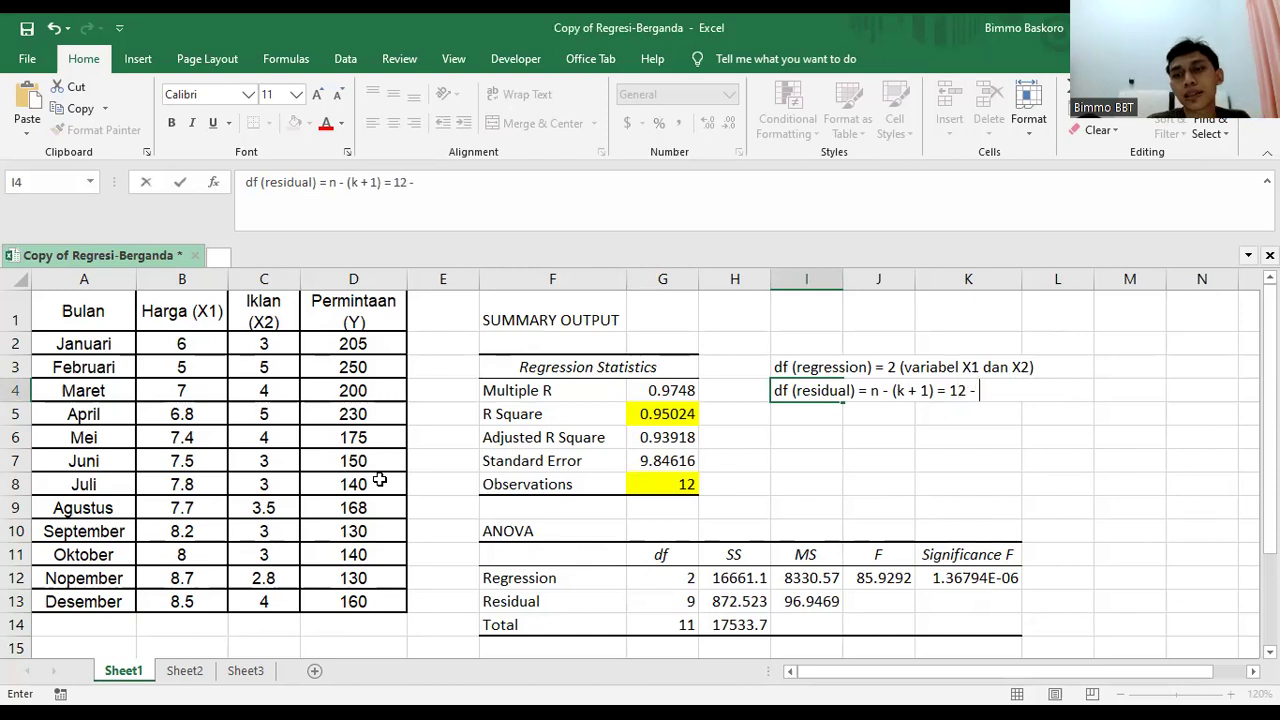
text(2)
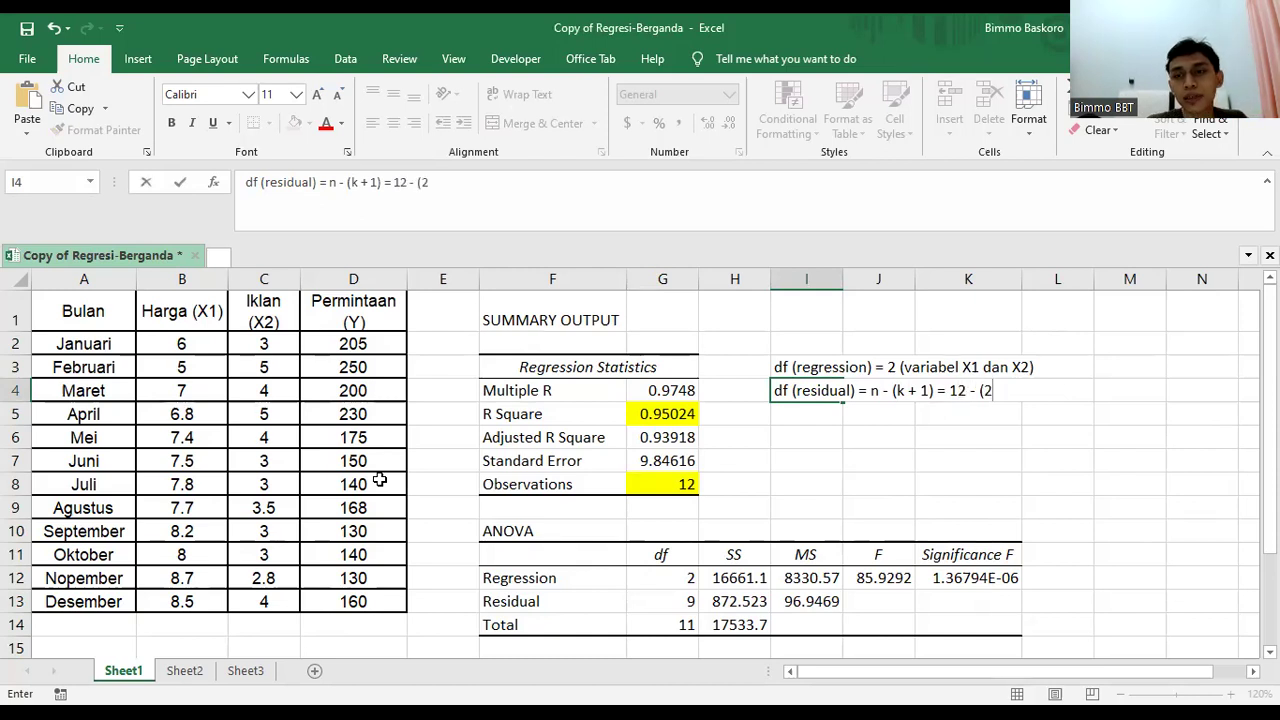
text( + 1) = )
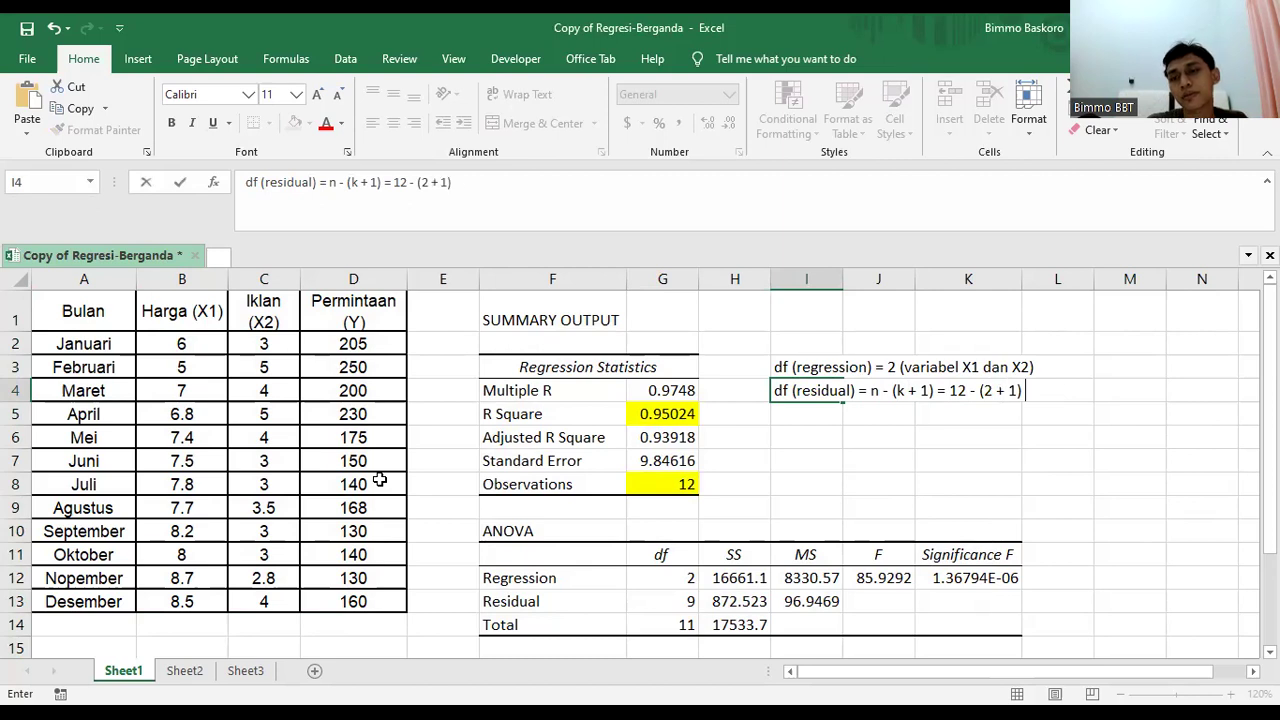
text(9)
key(Return)
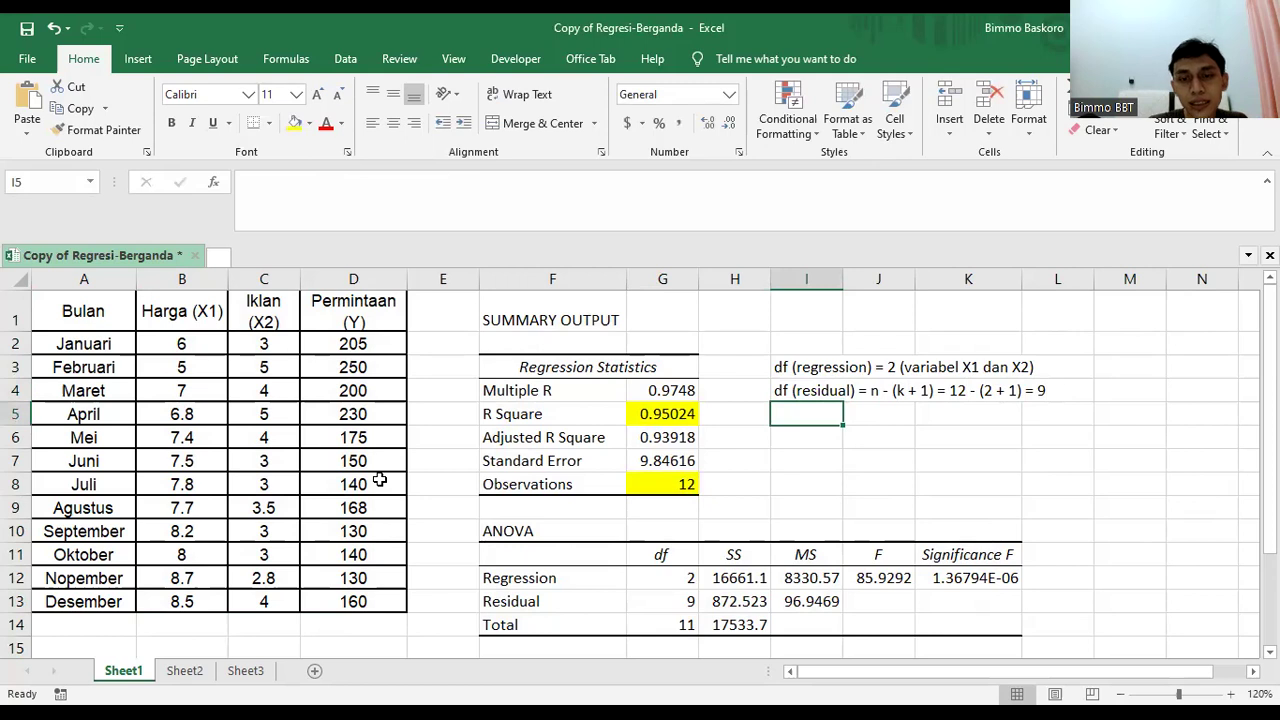
Enter the note "df (total) = n - 1" in I5.
text(df )
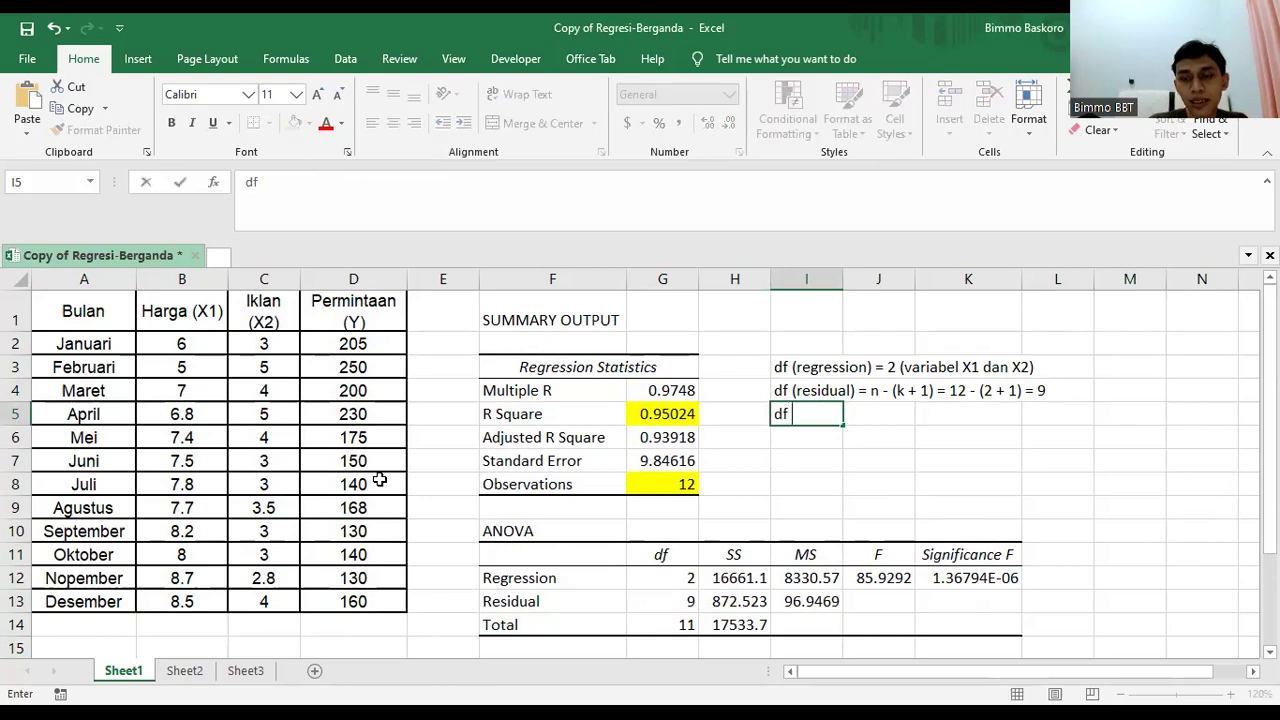
text((total) = n)
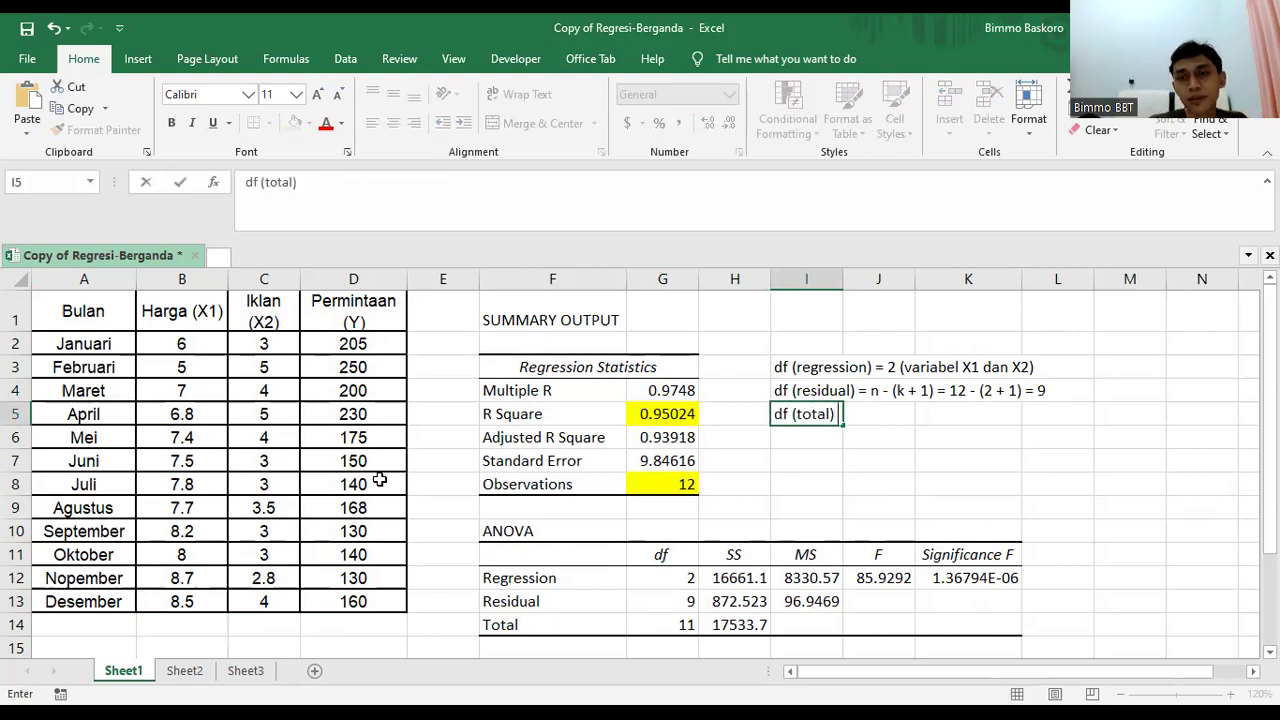
text( - 1)
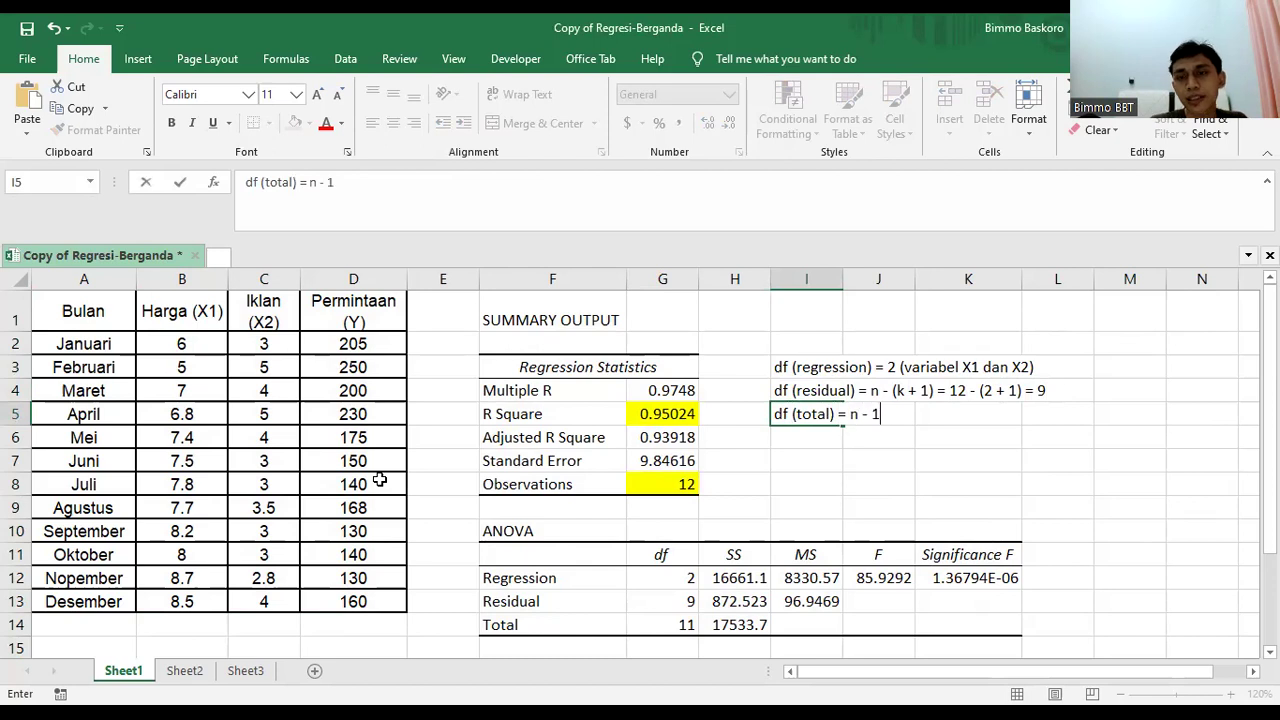
key(Return)
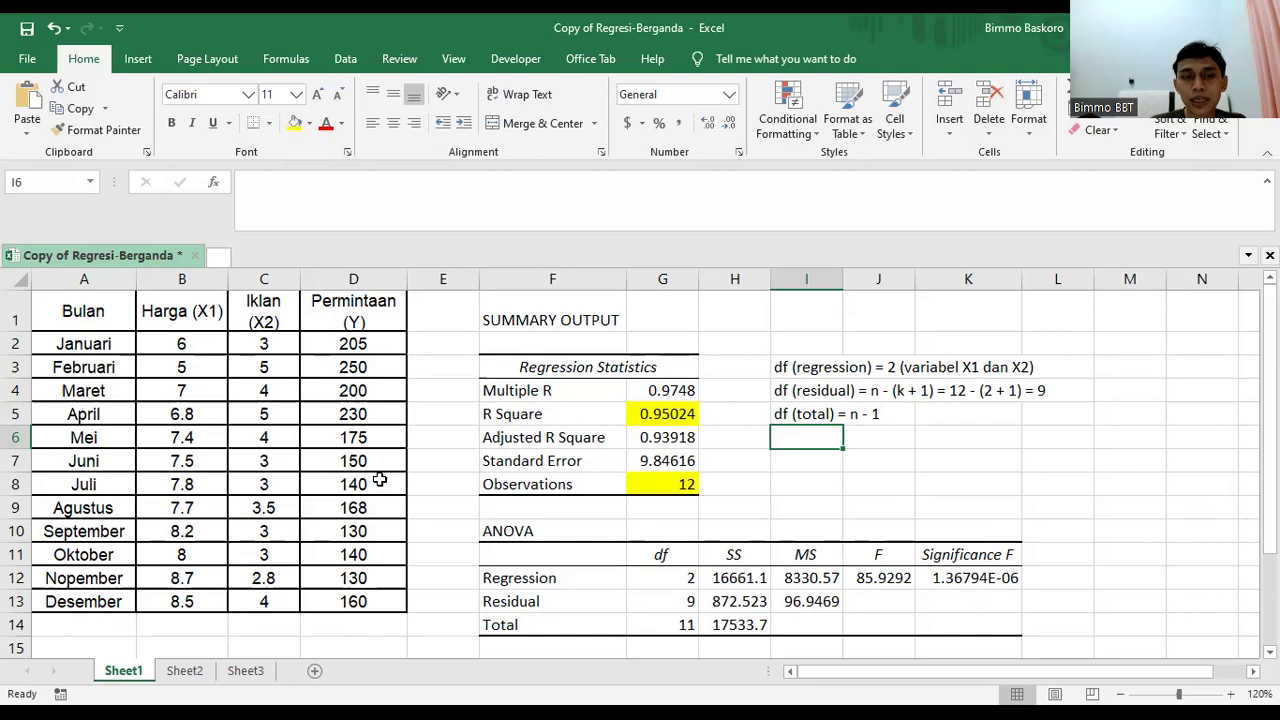
Highlight the Regression SS value in H12 with yellow fill.
key(Right)
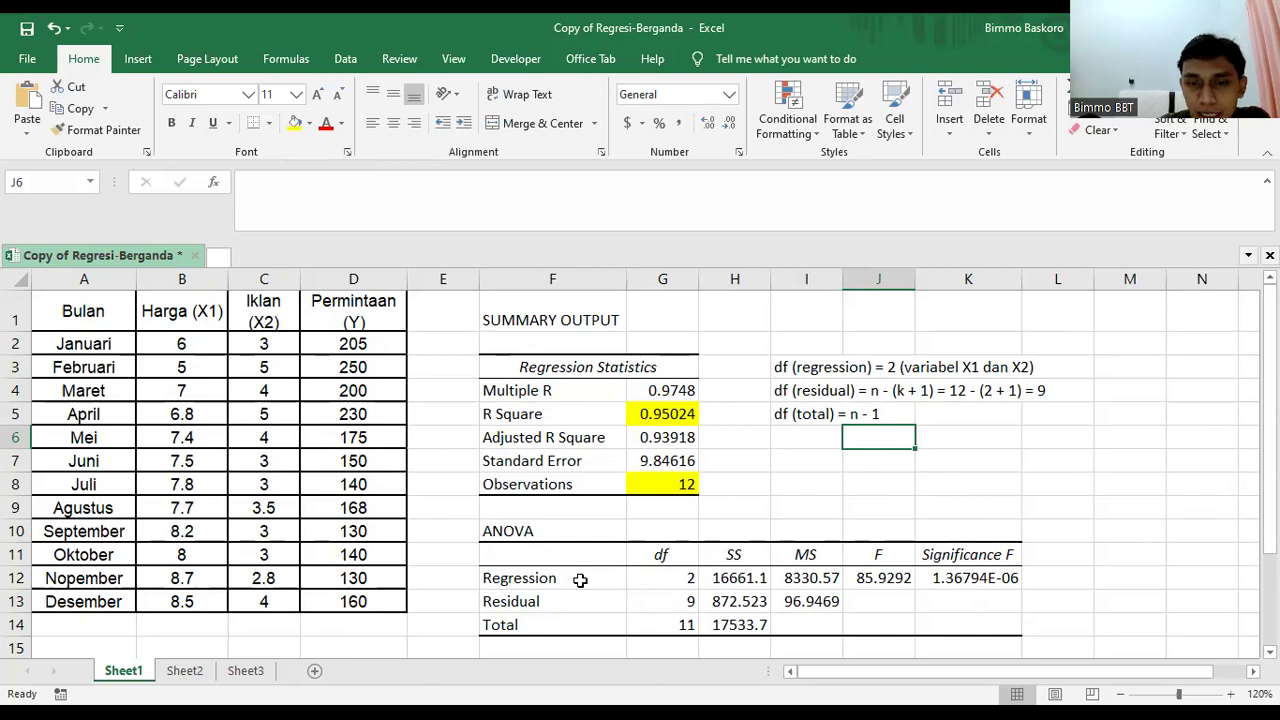
click(806, 460)
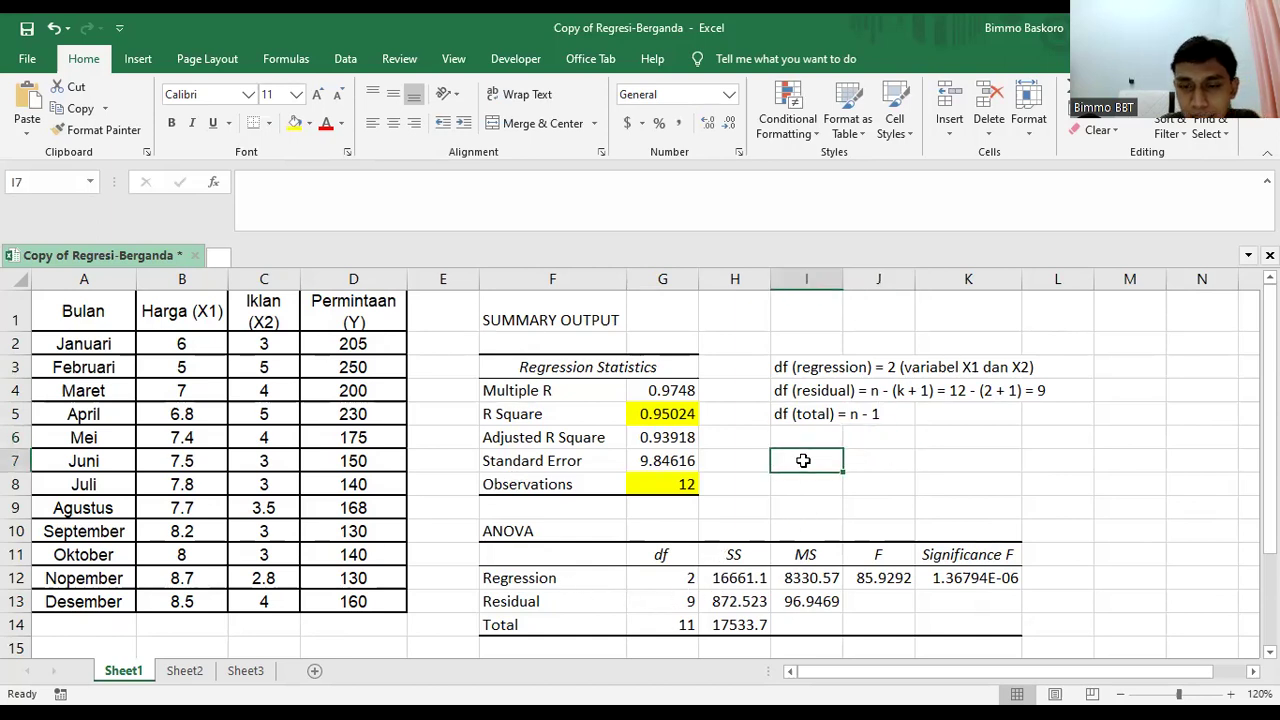
click(712, 572)
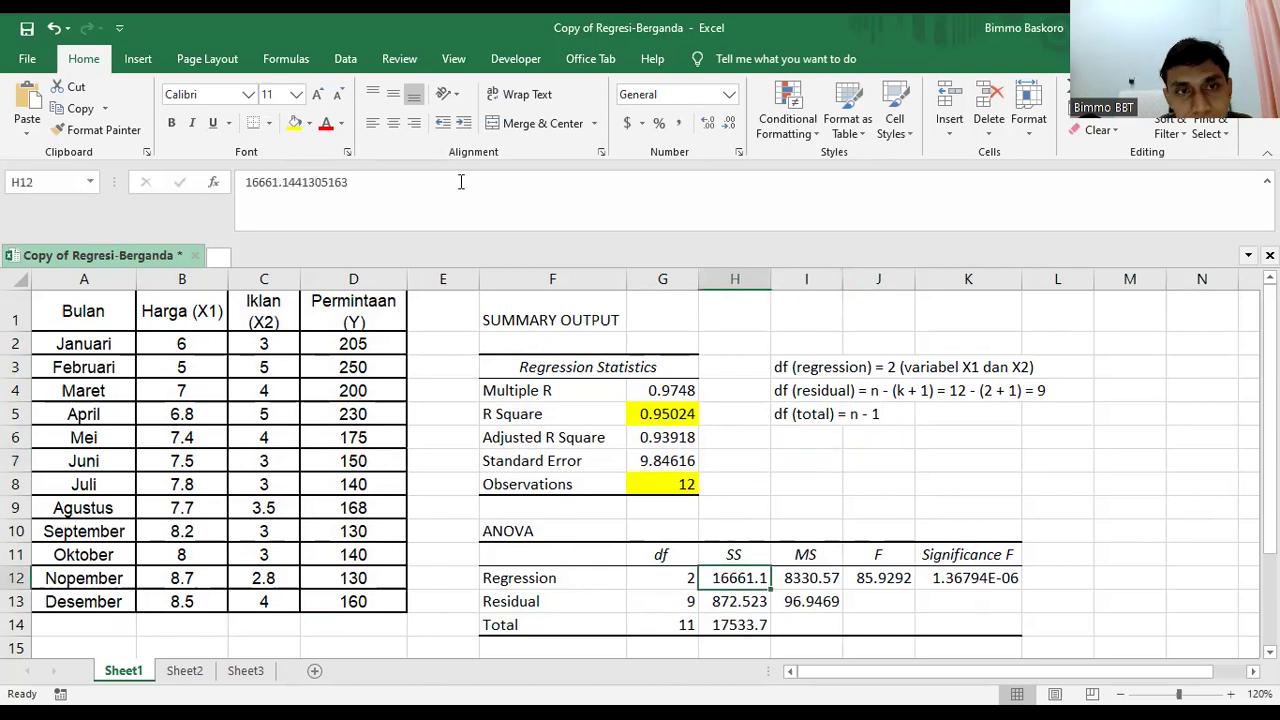
click(293, 122)
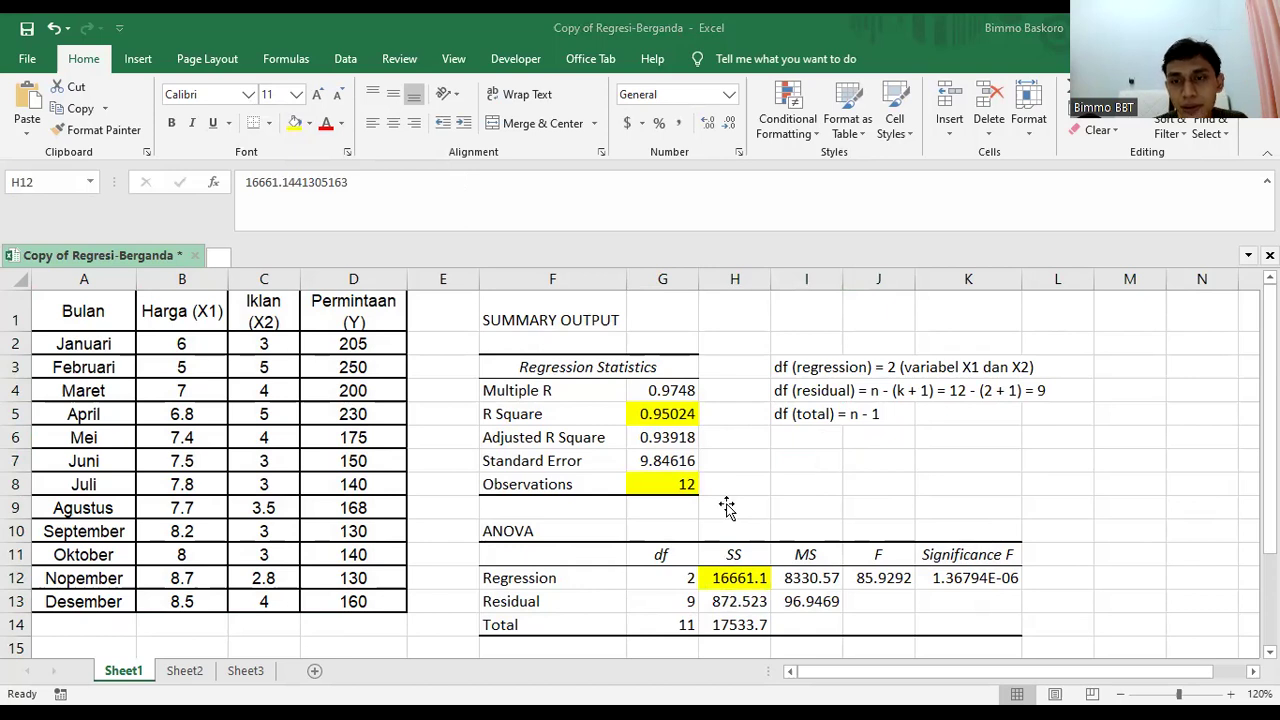
Enter the note "SSR = Sum of Square Regression" in I7.
key(Left)
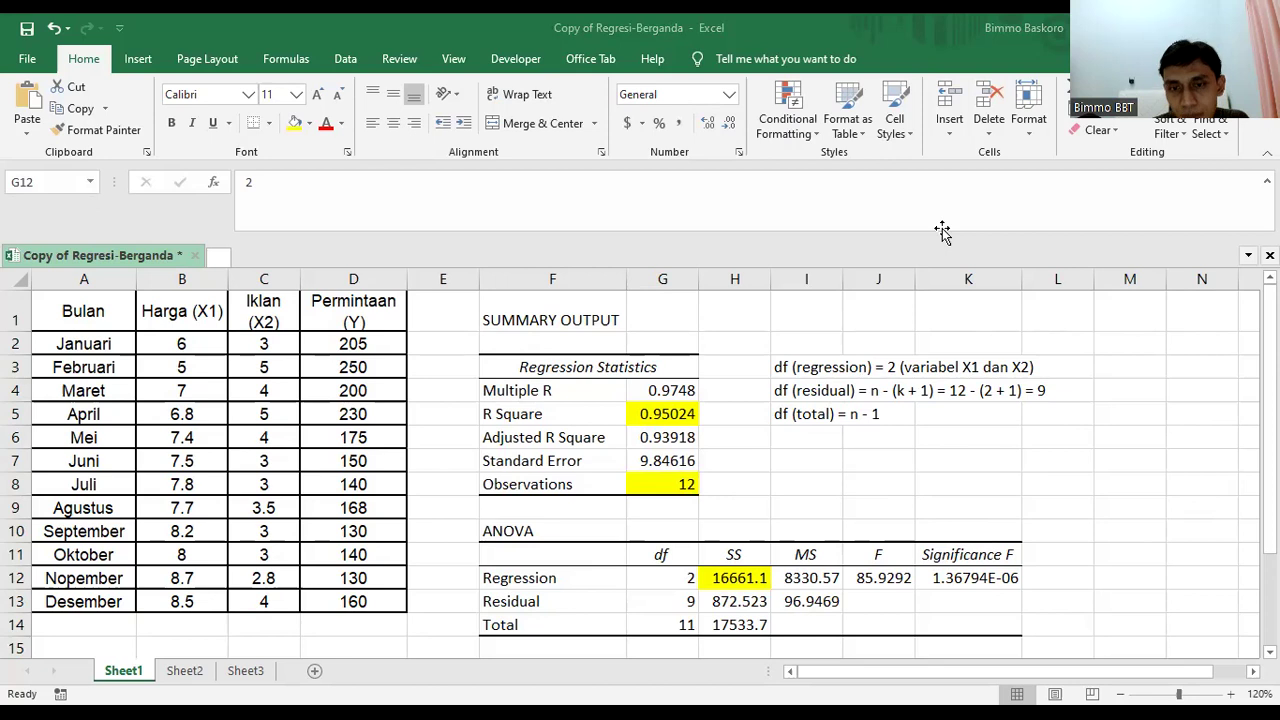
click(792, 455)
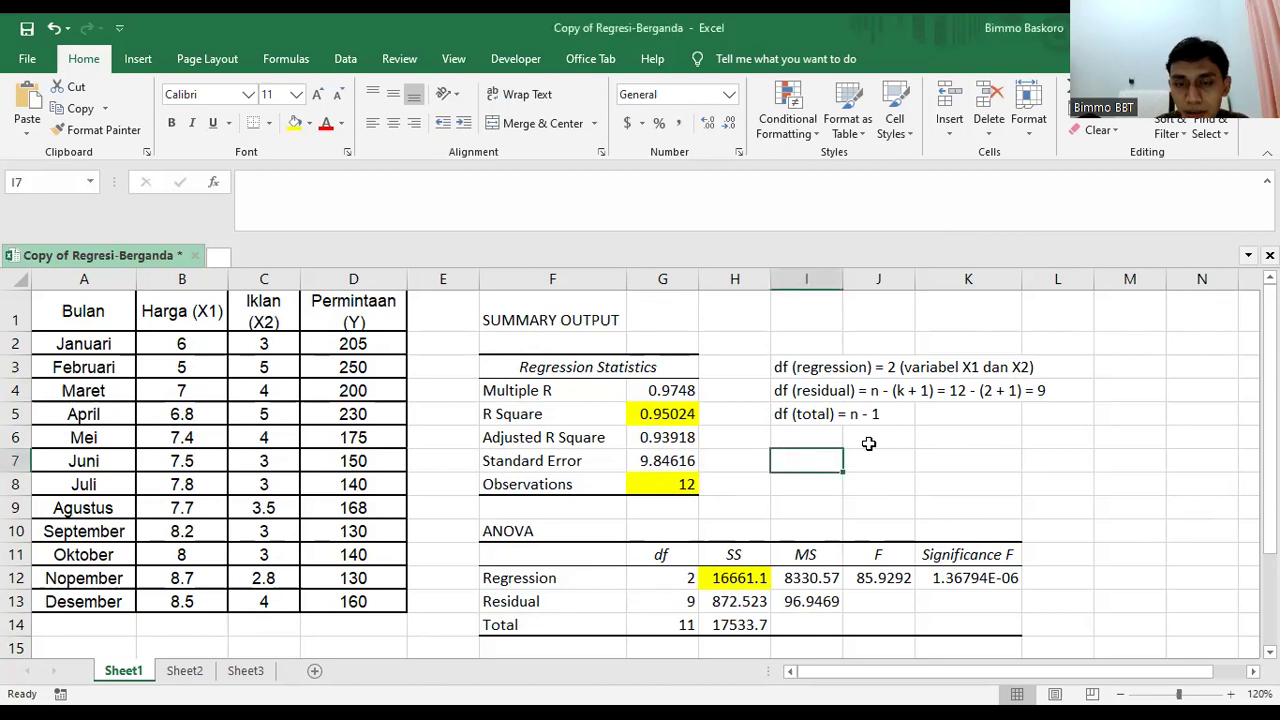
click(792, 579)
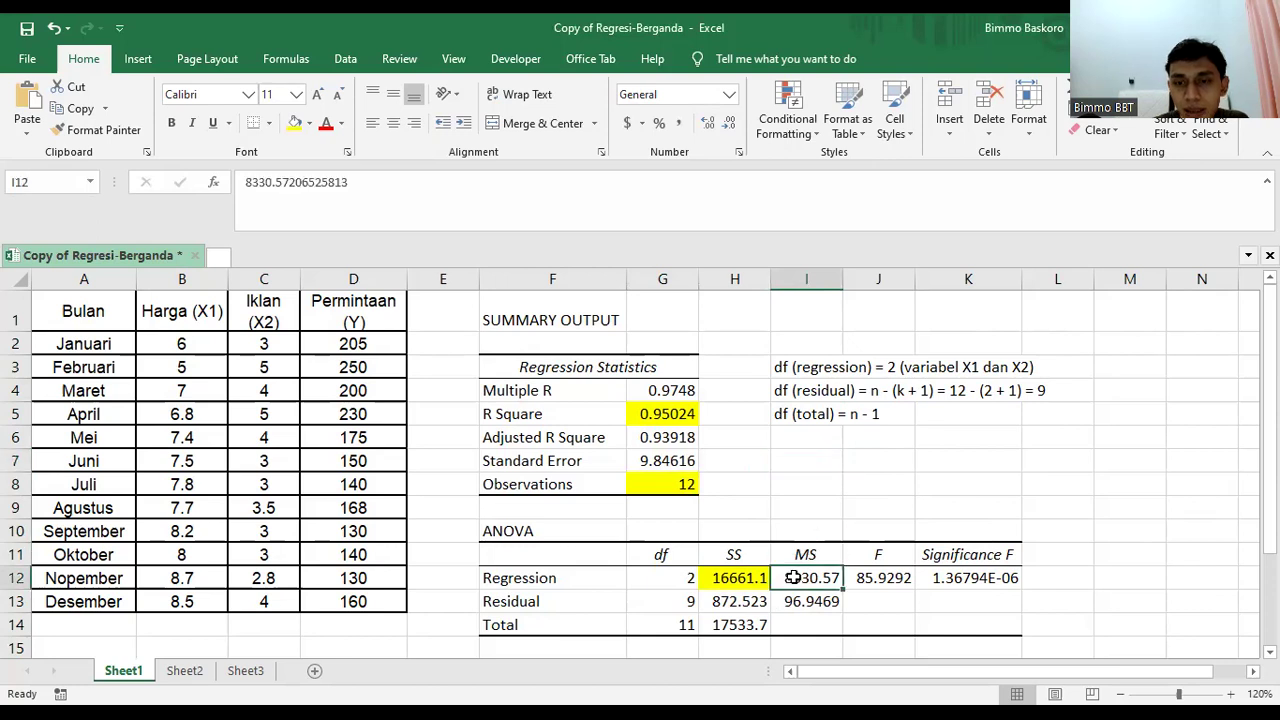
click(744, 603)
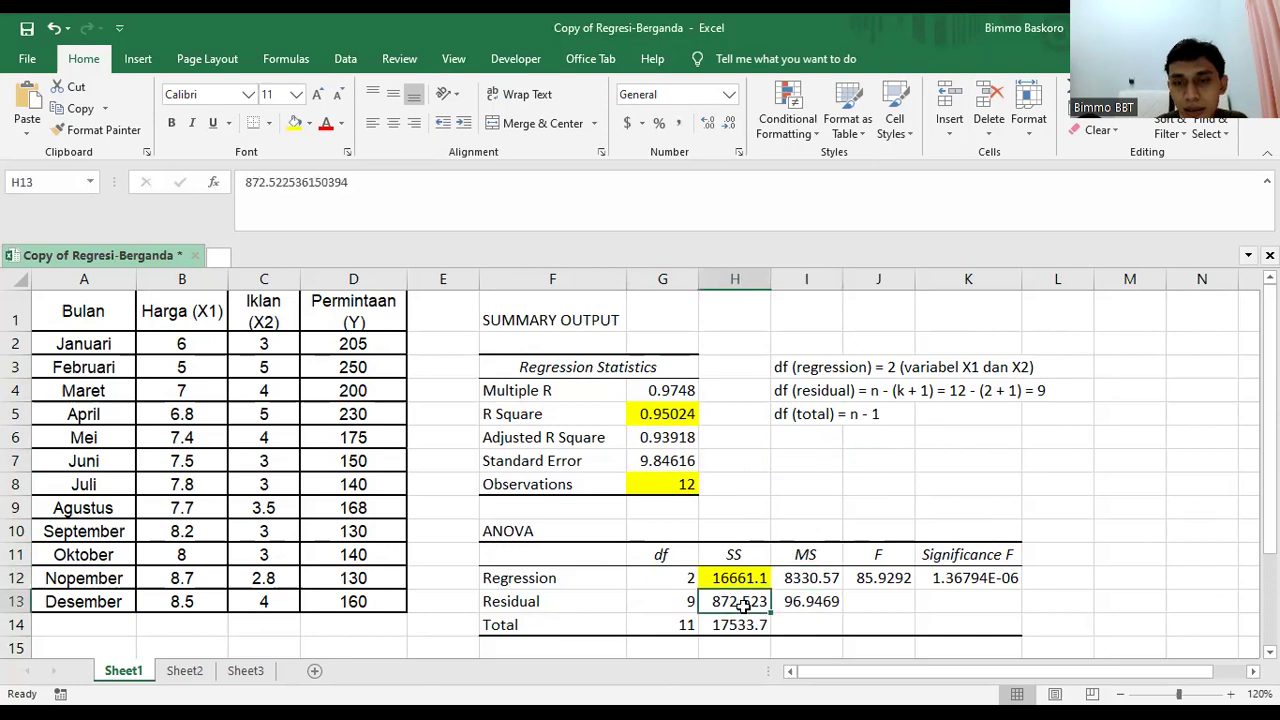
click(806, 464)
text(SSR )
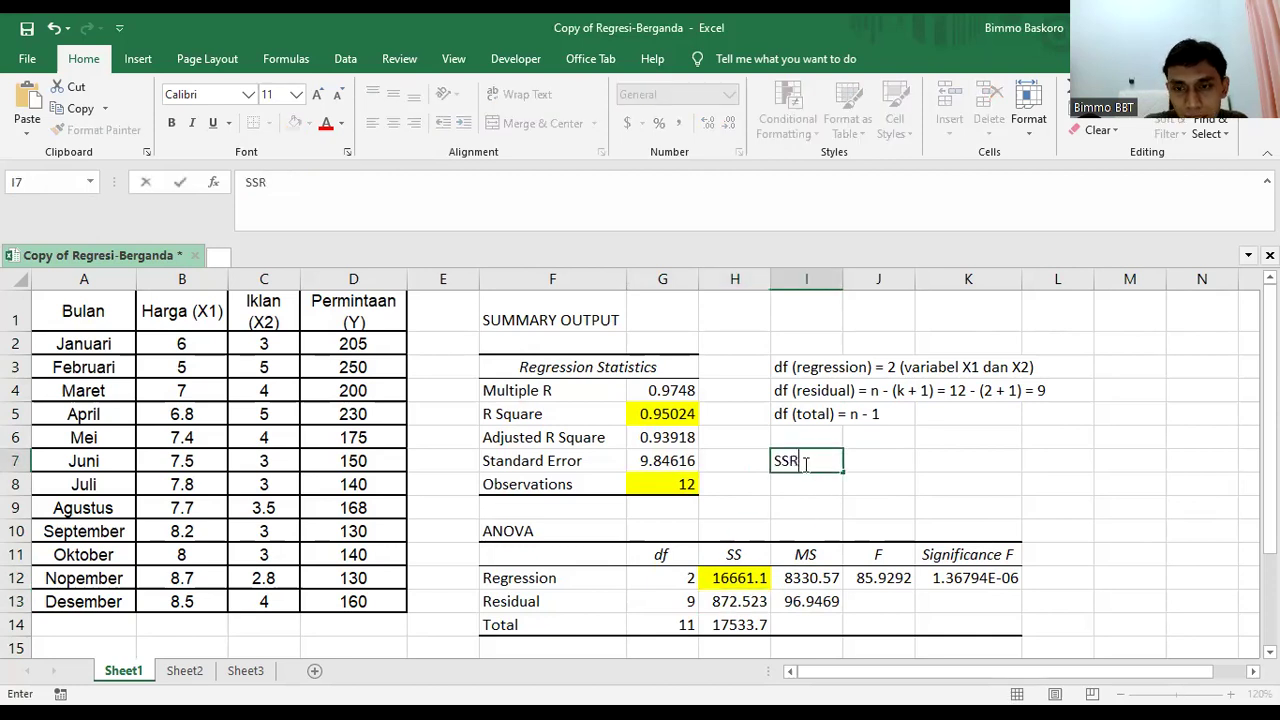
text(=)
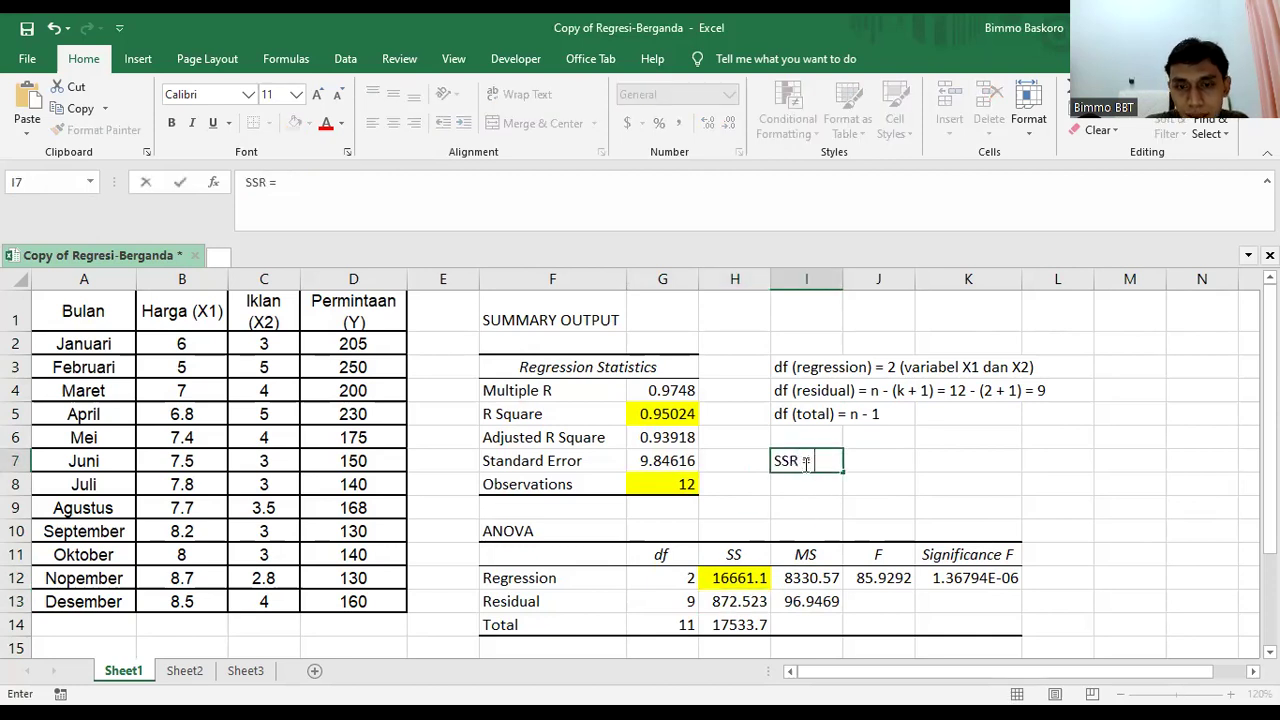
text( SS Regre)
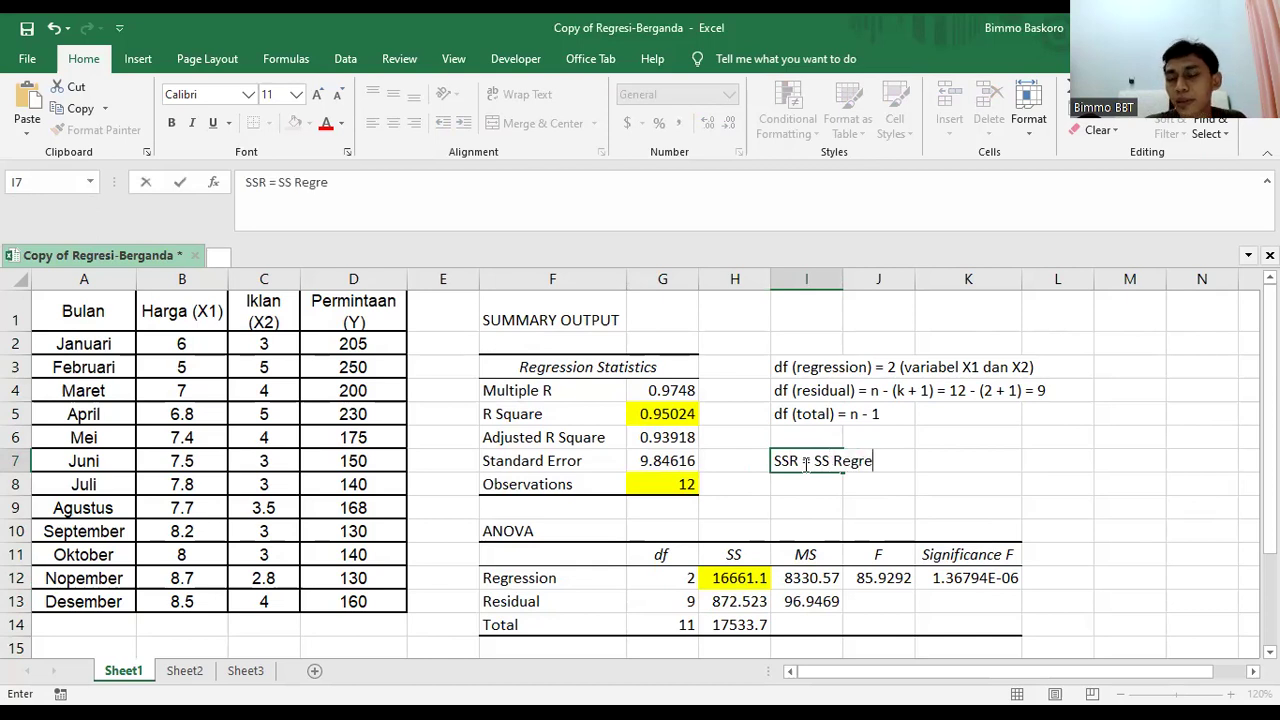
key(BackSpace)
key(BackSpace)
key(BackSpace)
key(BackSpace)
key(BackSpace)
key(BackSpace)
key(BackSpace)
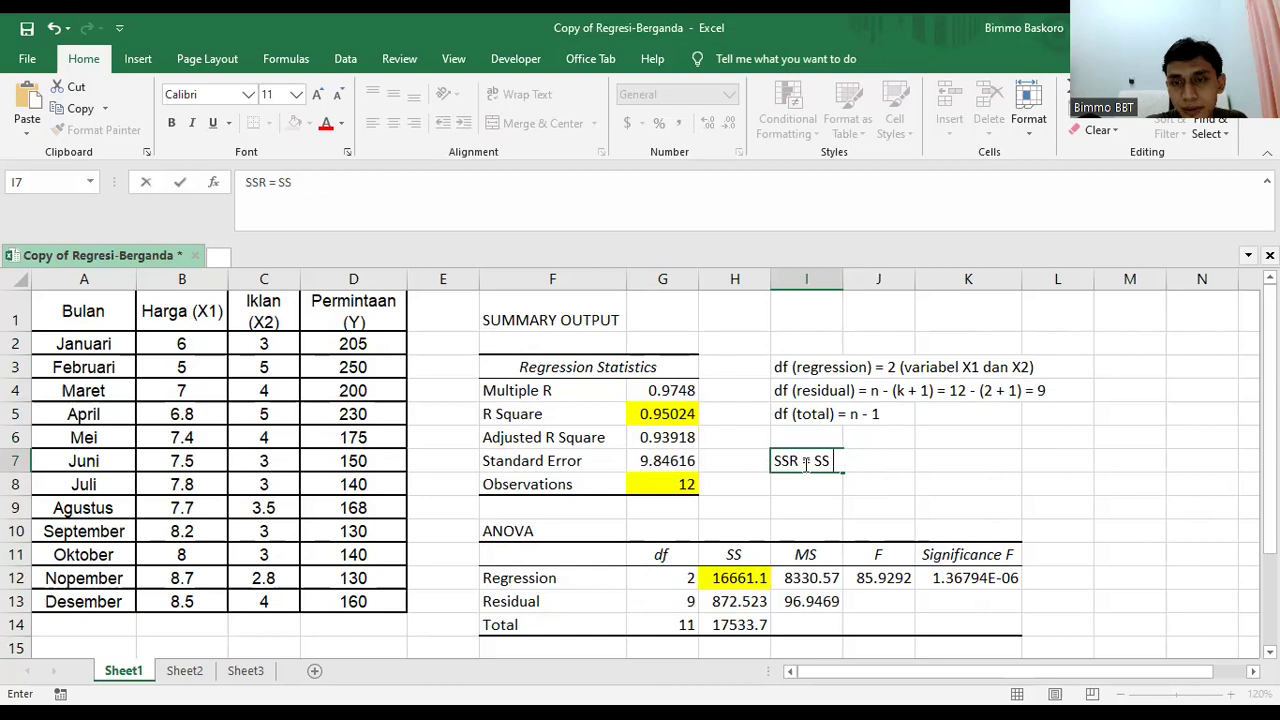
text(um of )
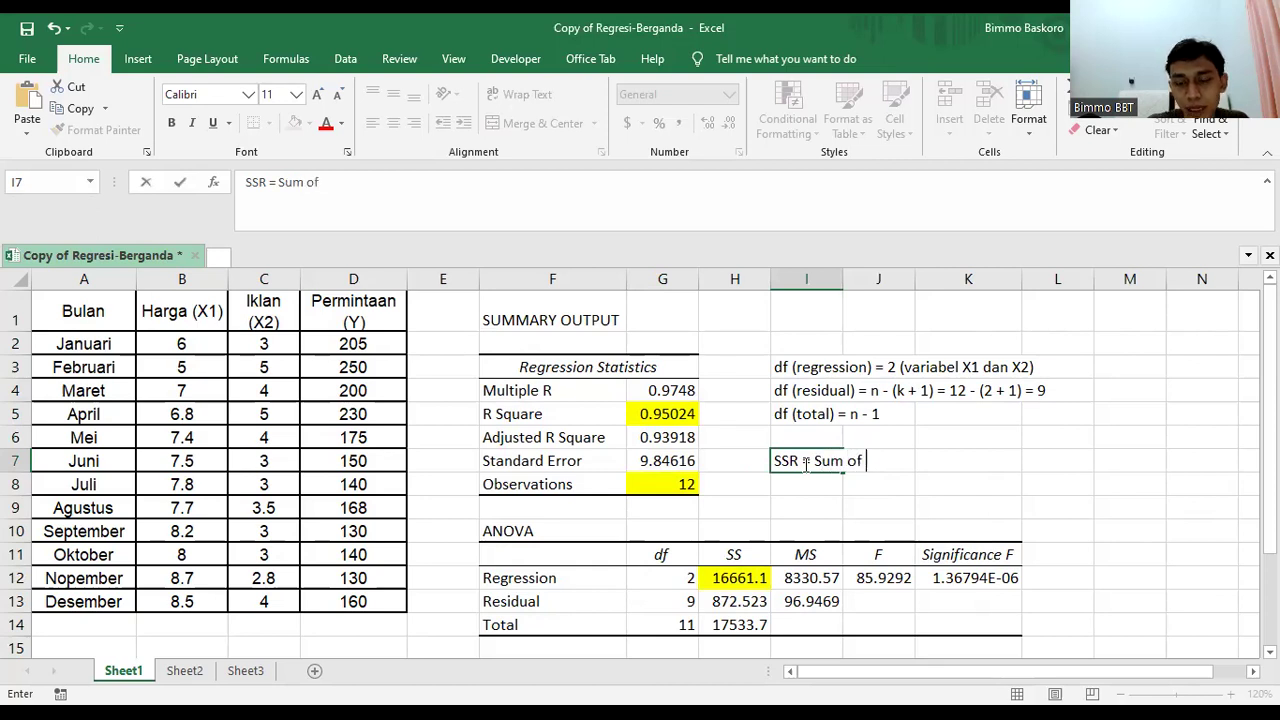
text(Square)
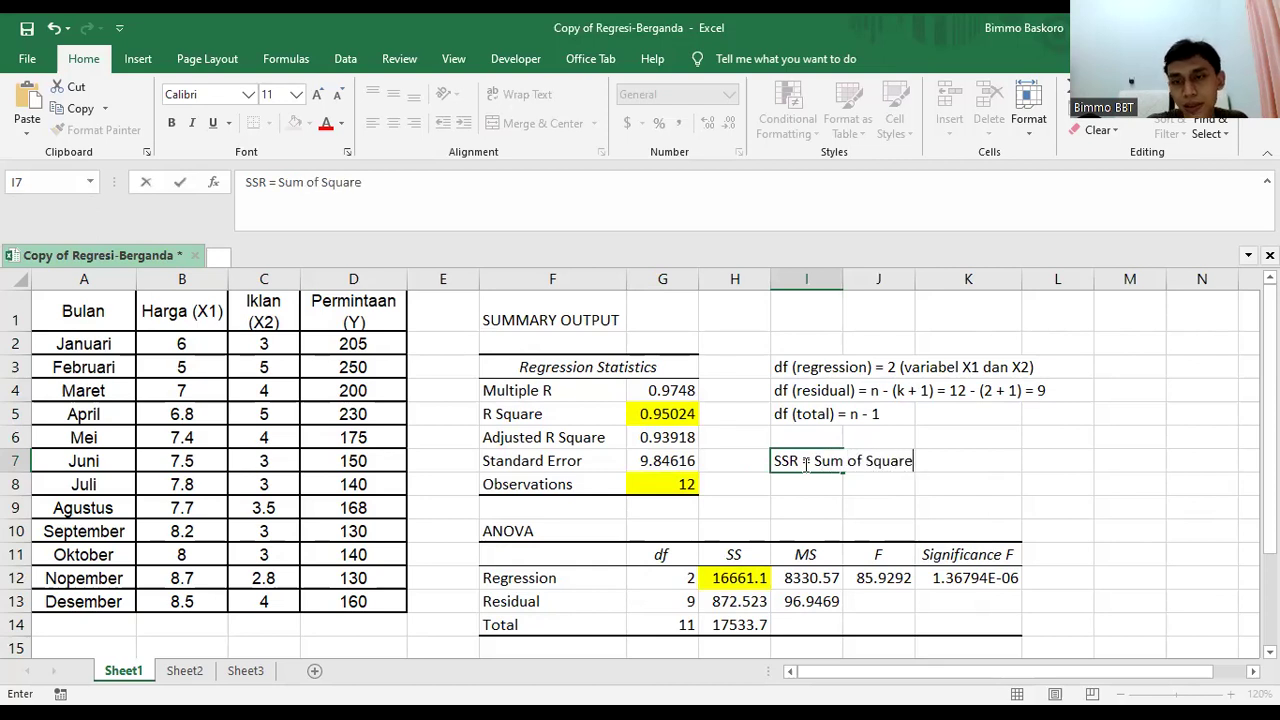
text( Regression)
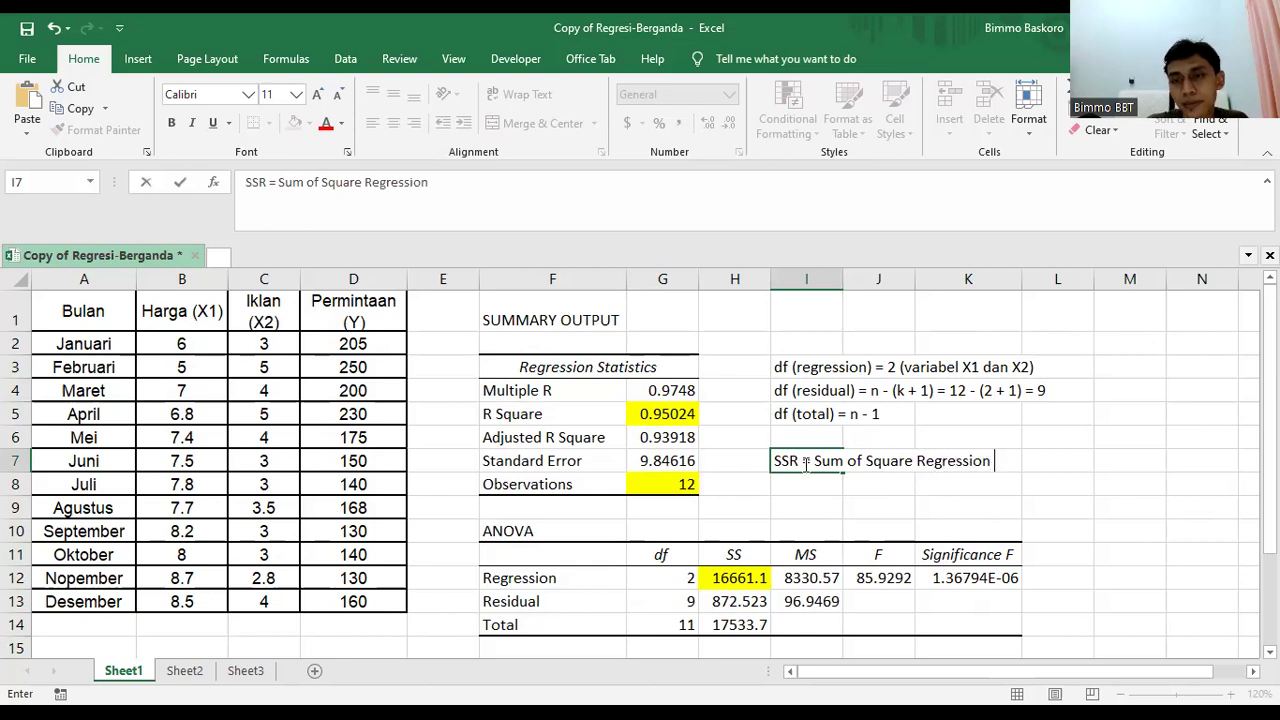
key(BackSpace)
key(Return)
Enter the note "SSE = Sum of Square Residual" in I8.
text(S)
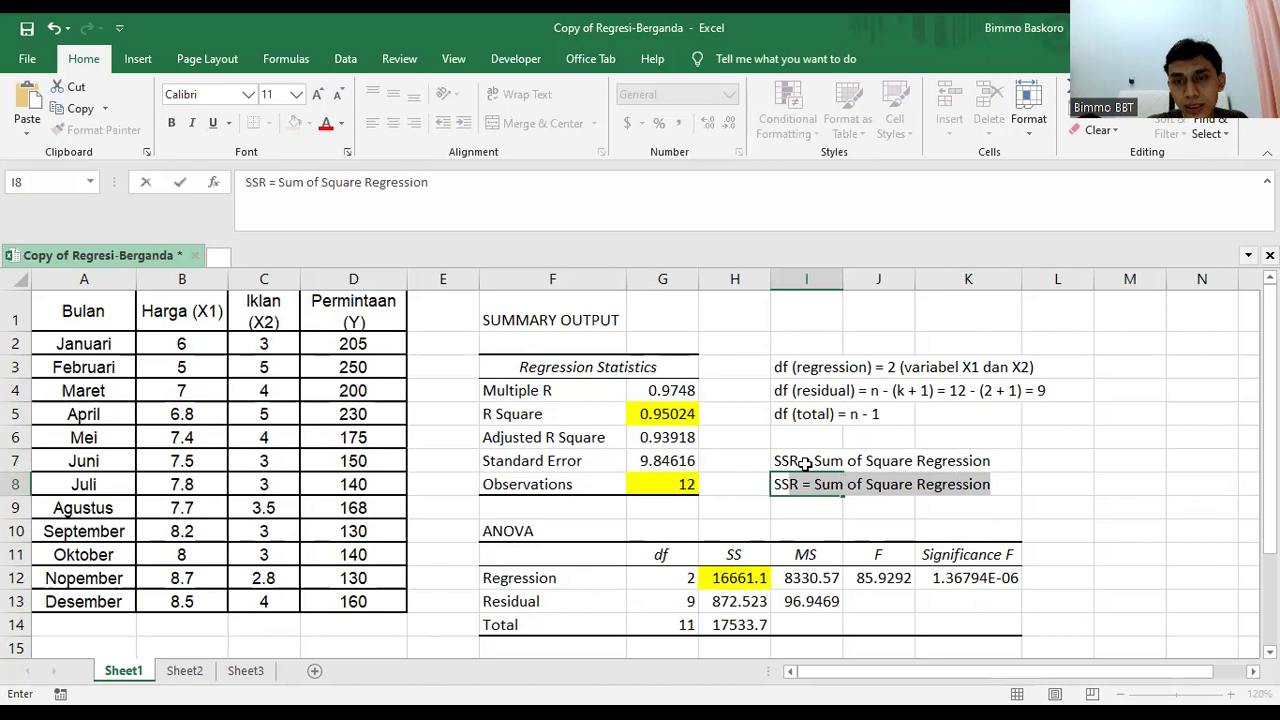
text(SE =)
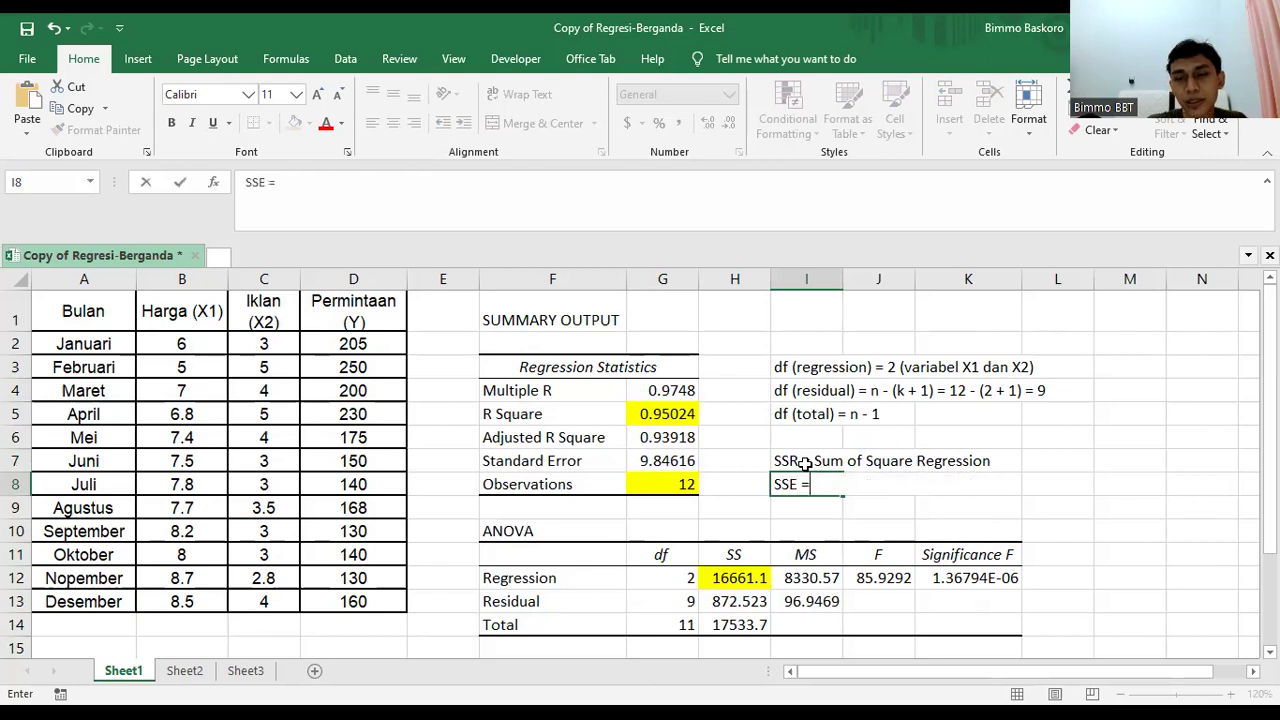
text( Sum of )
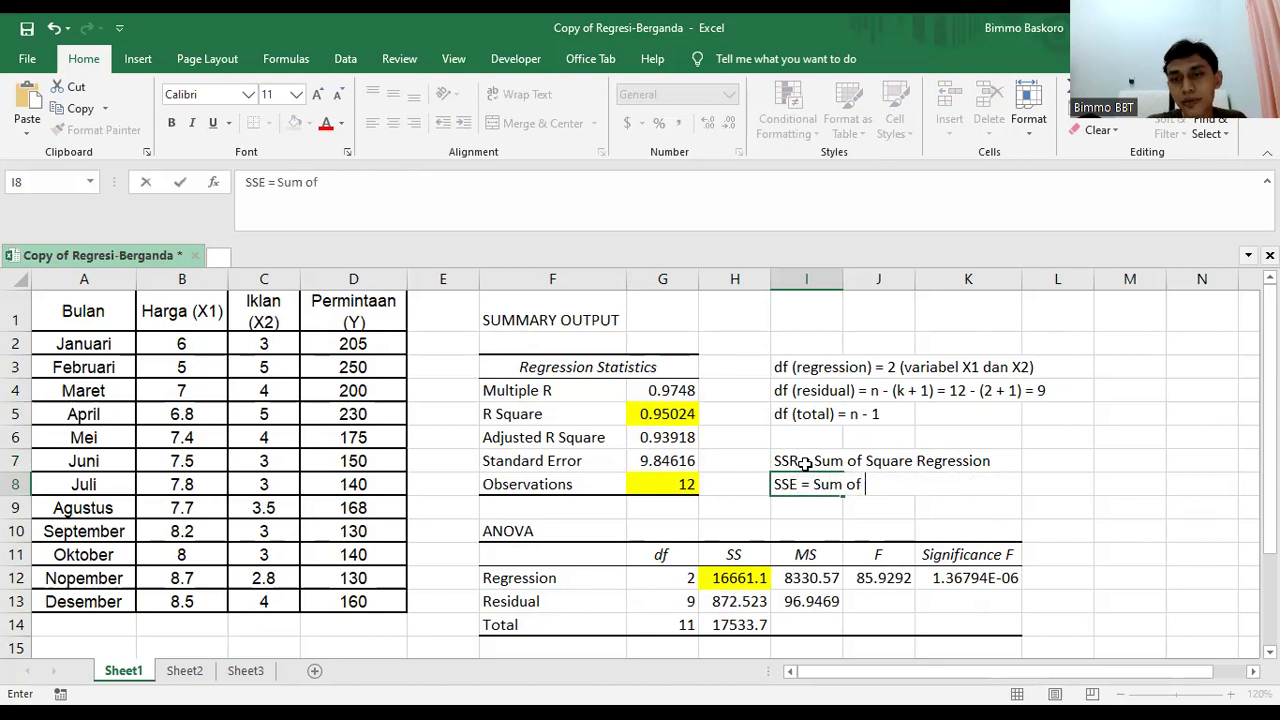
text(Square)
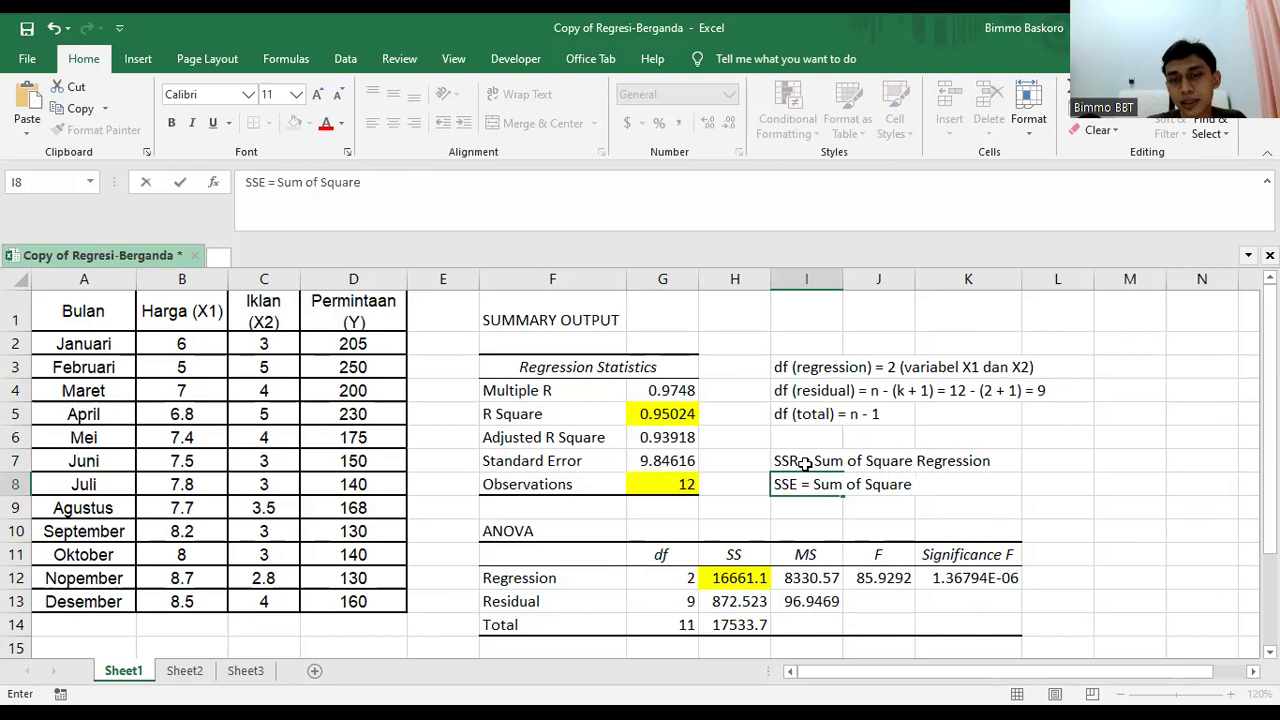
text( Residual)
key(Return)
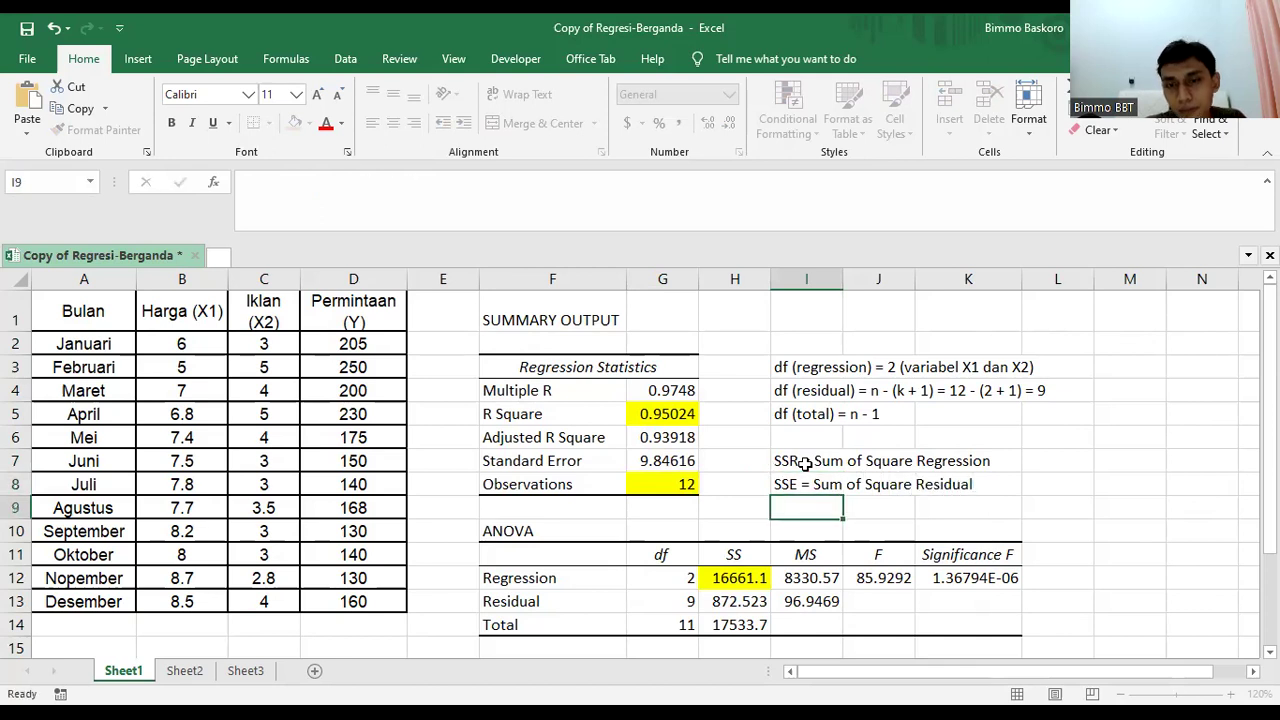
Enter the note "SST = SSR + SSE" in I9.
text(SST )
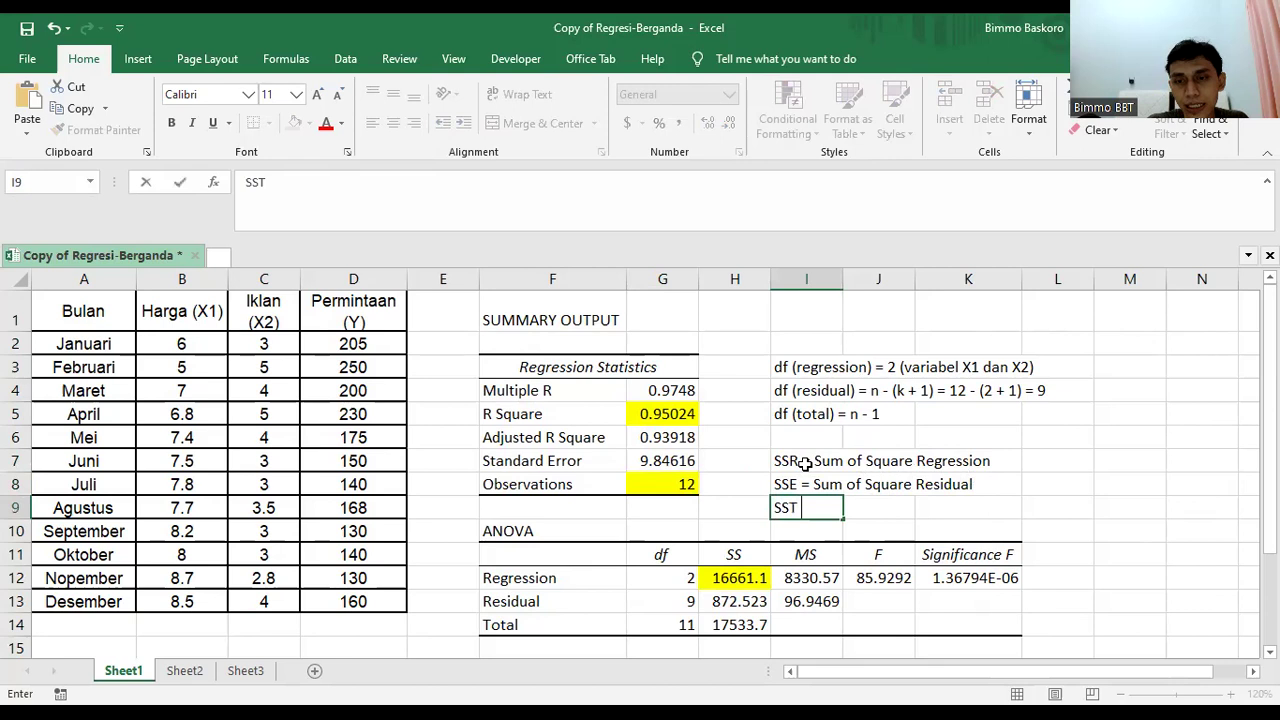
text(= SSR +)
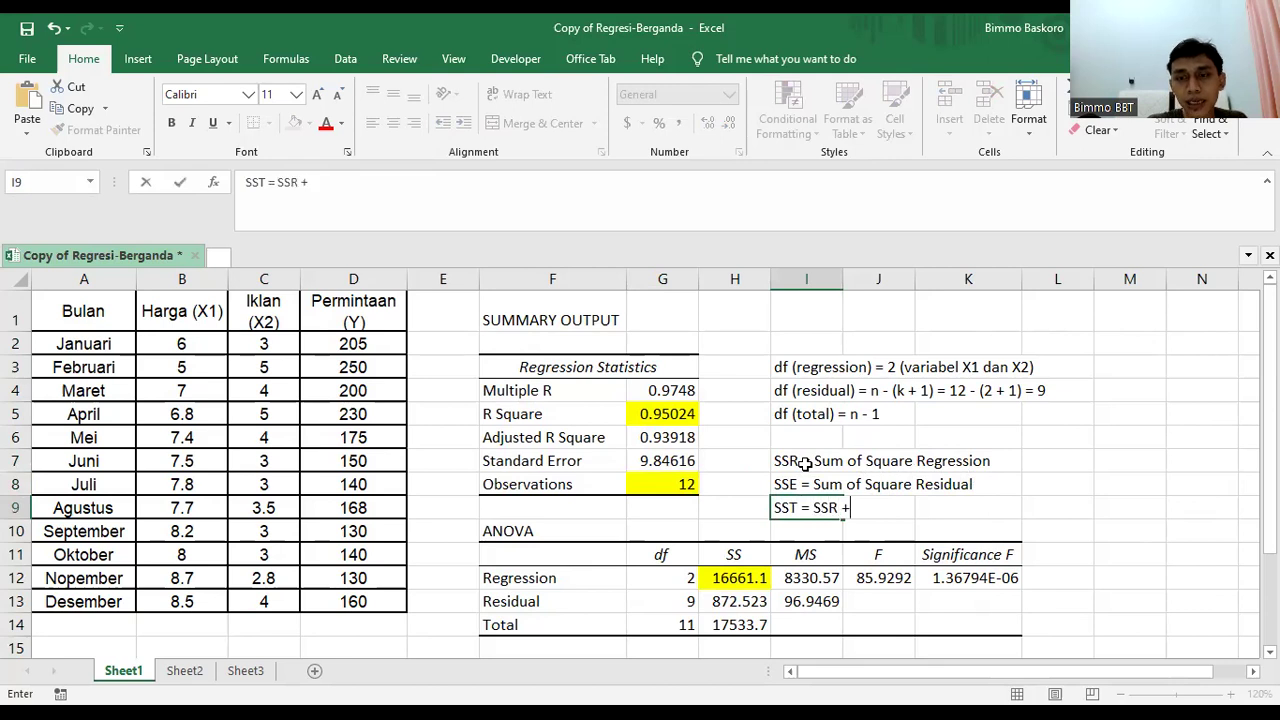
text( SSE)
key(Return)
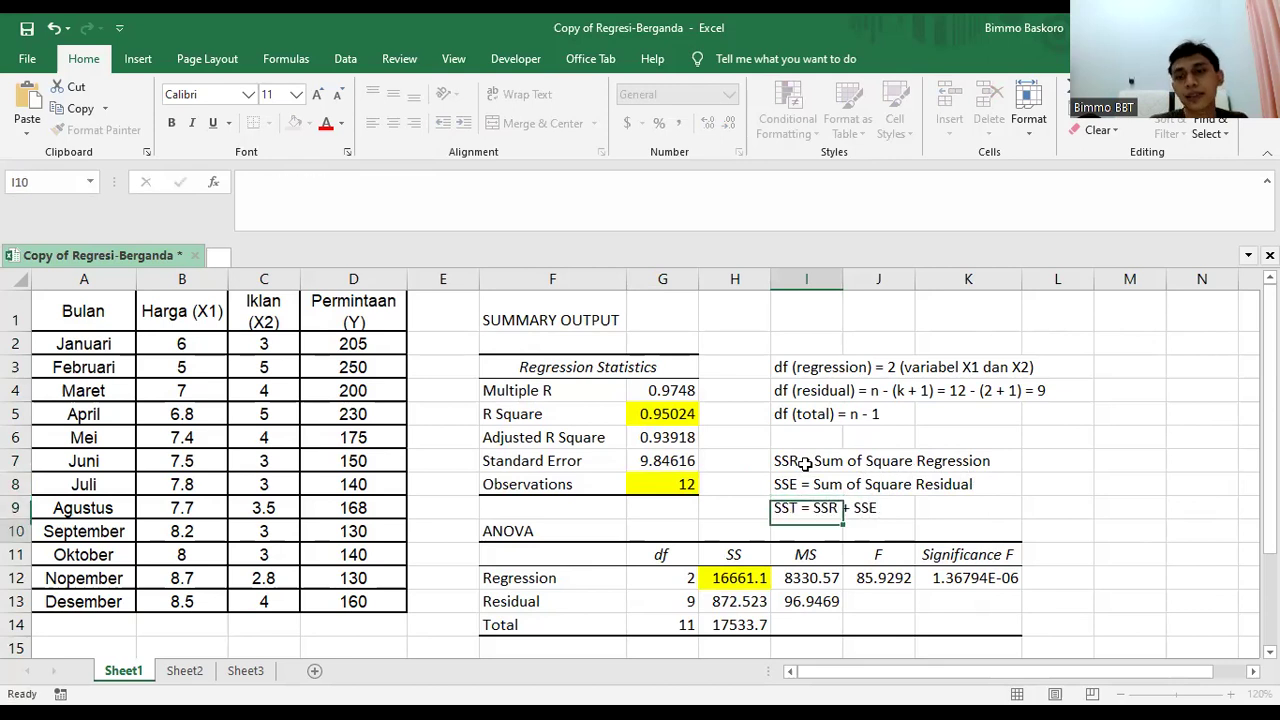
key(Right)
key(Right)
key(Right)
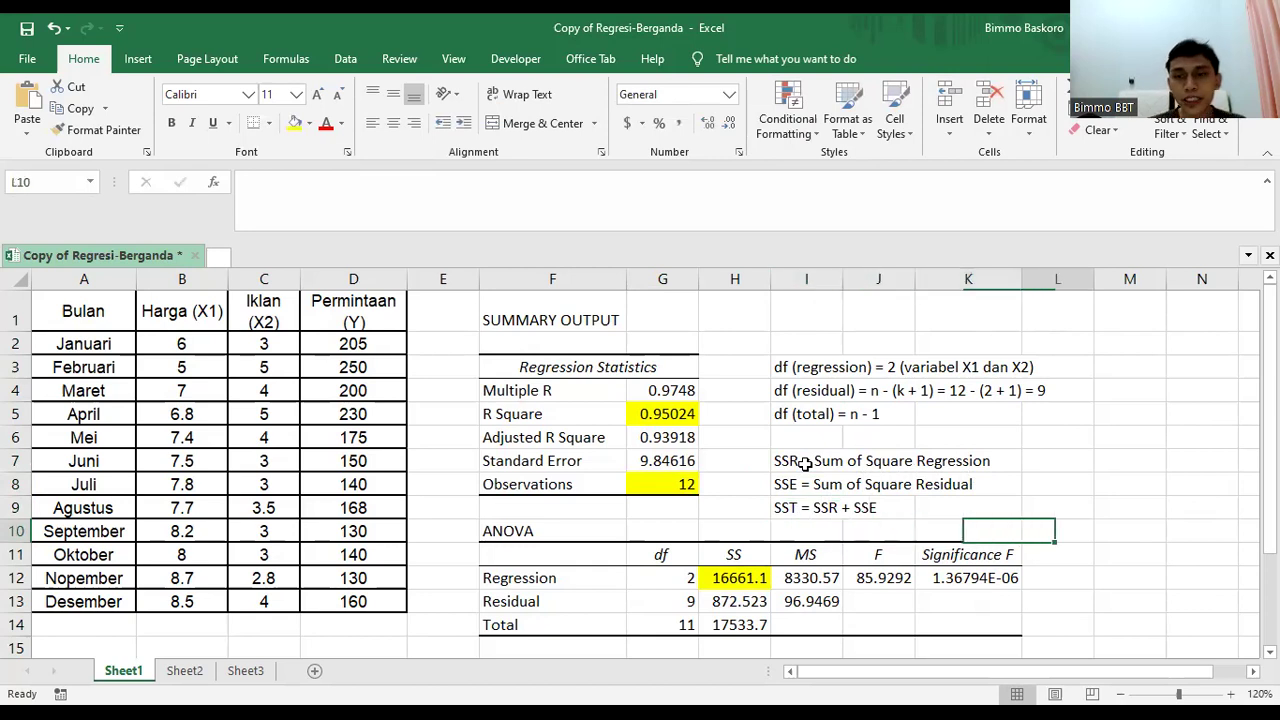
key(Up)
key(Up)
key(Up)
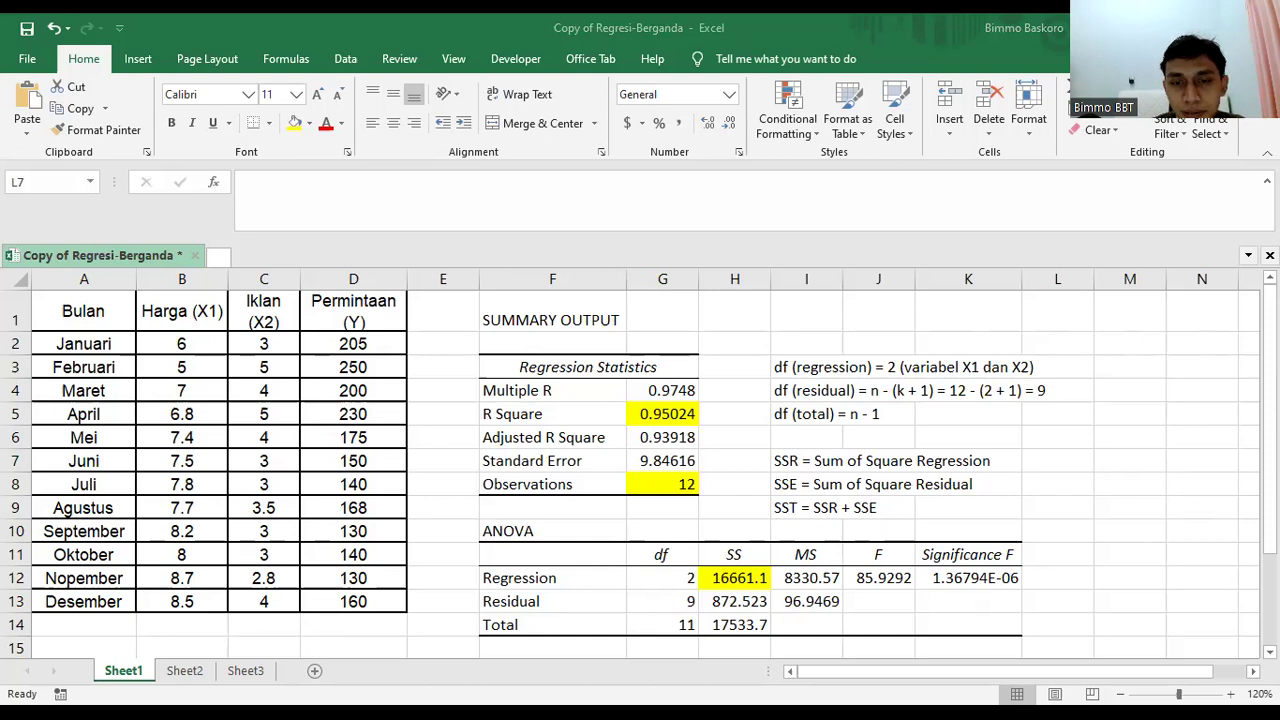
click(878, 531)
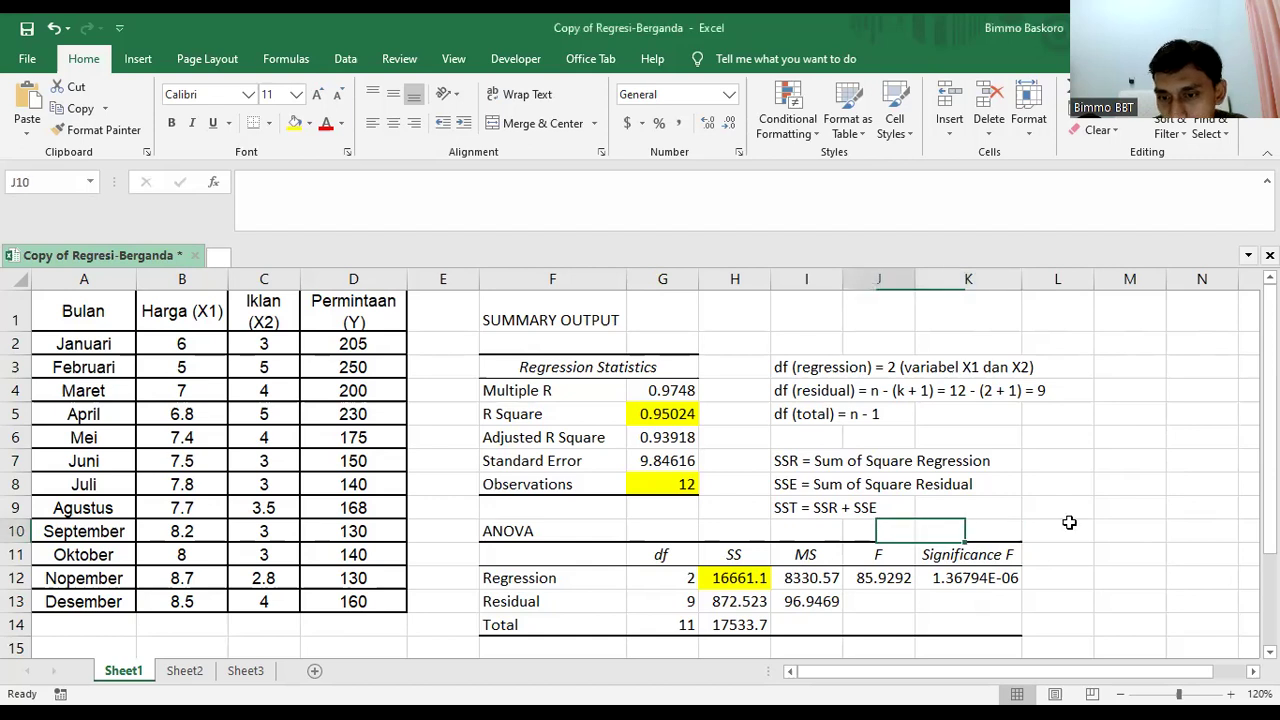
key(Right)
key(Down)
key(Down)
key(Down)
key(Down)
key(Down)
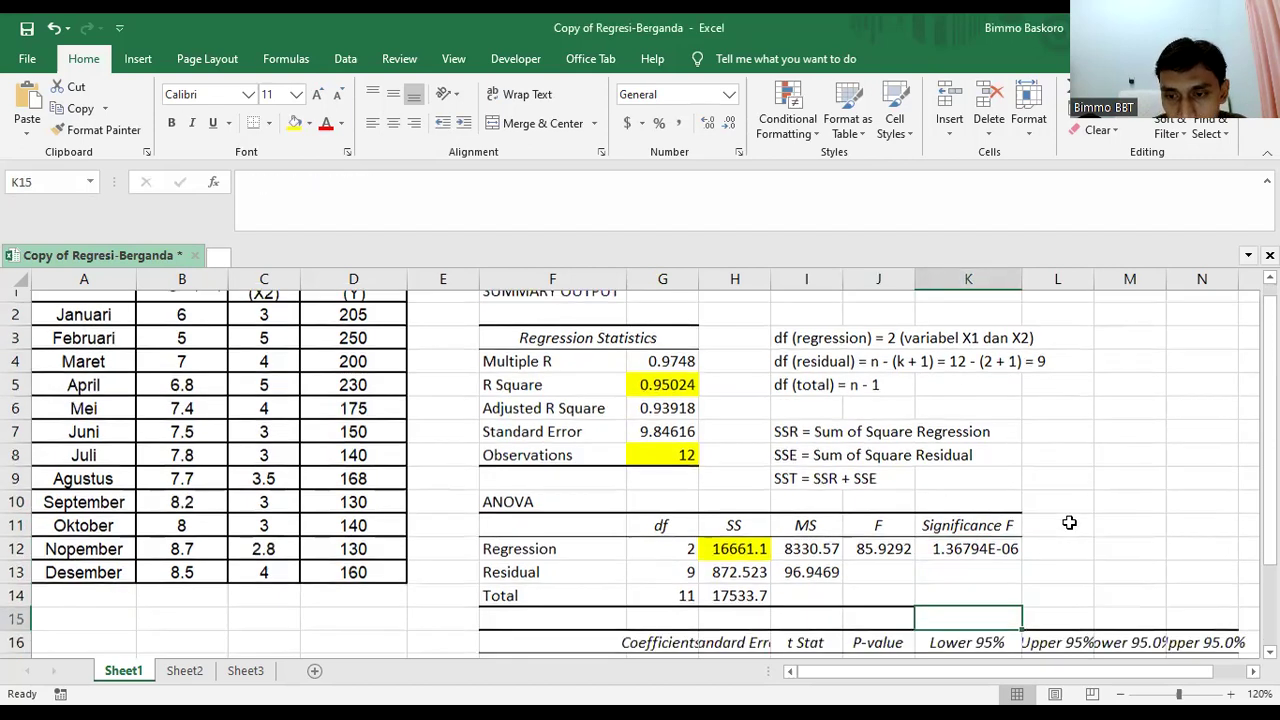
key(Up)
key(Up)
key(Up)
key(Up)
key(Up)
key(Up)
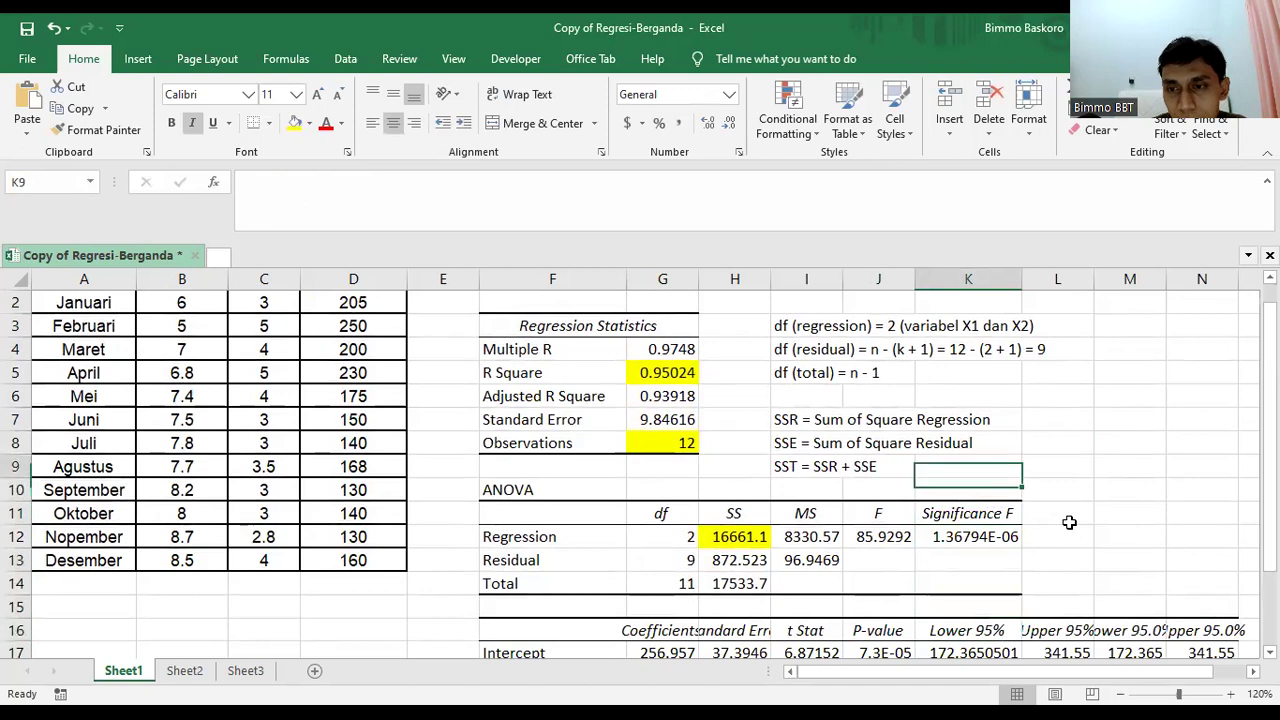
Enter the heading "F (Uji Simultan)" in M7 and the formula note "F = MSR / MSE" in M8.
key(Right)
key(Right)
key(Up)
key(Up)
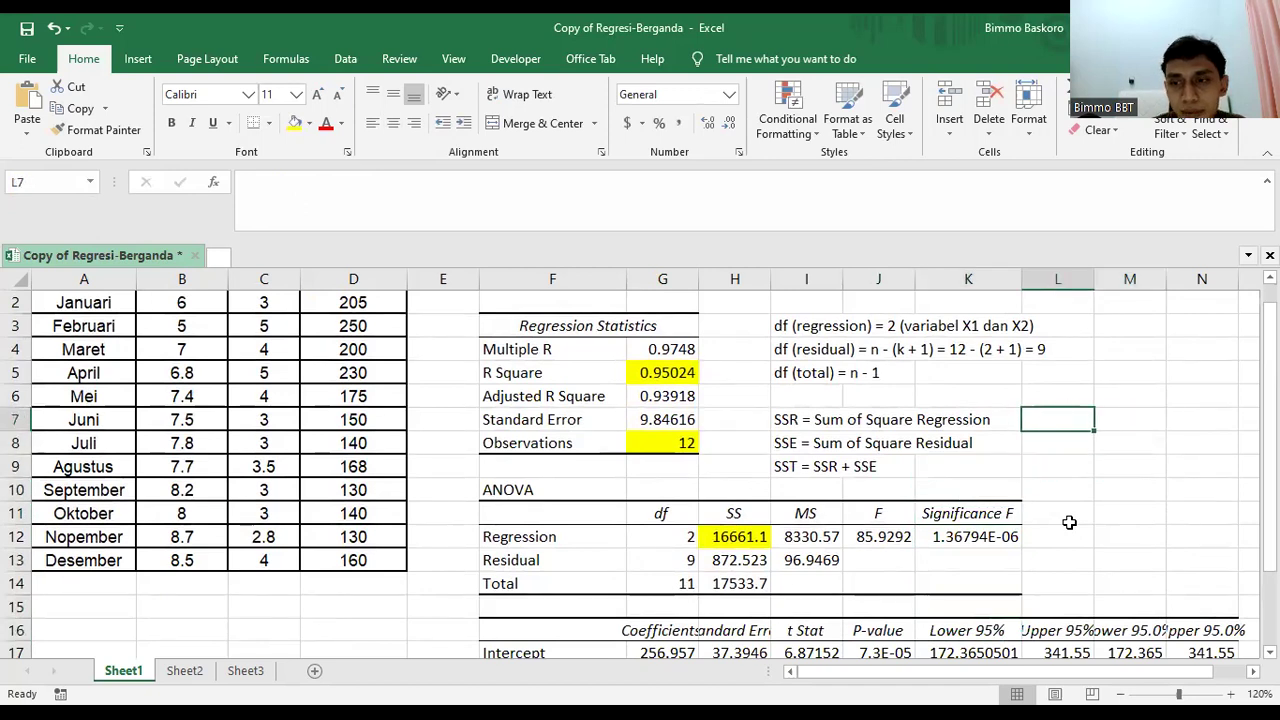
text(F (Uji Sim)
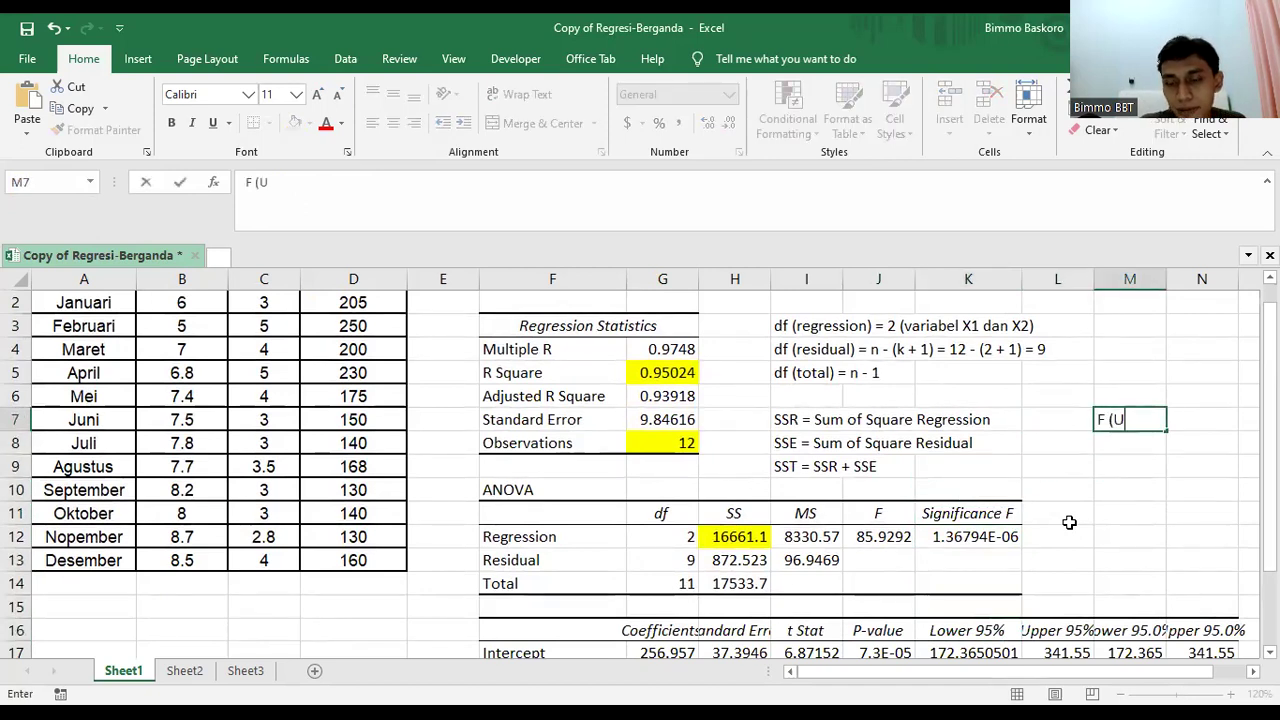
text(tan)
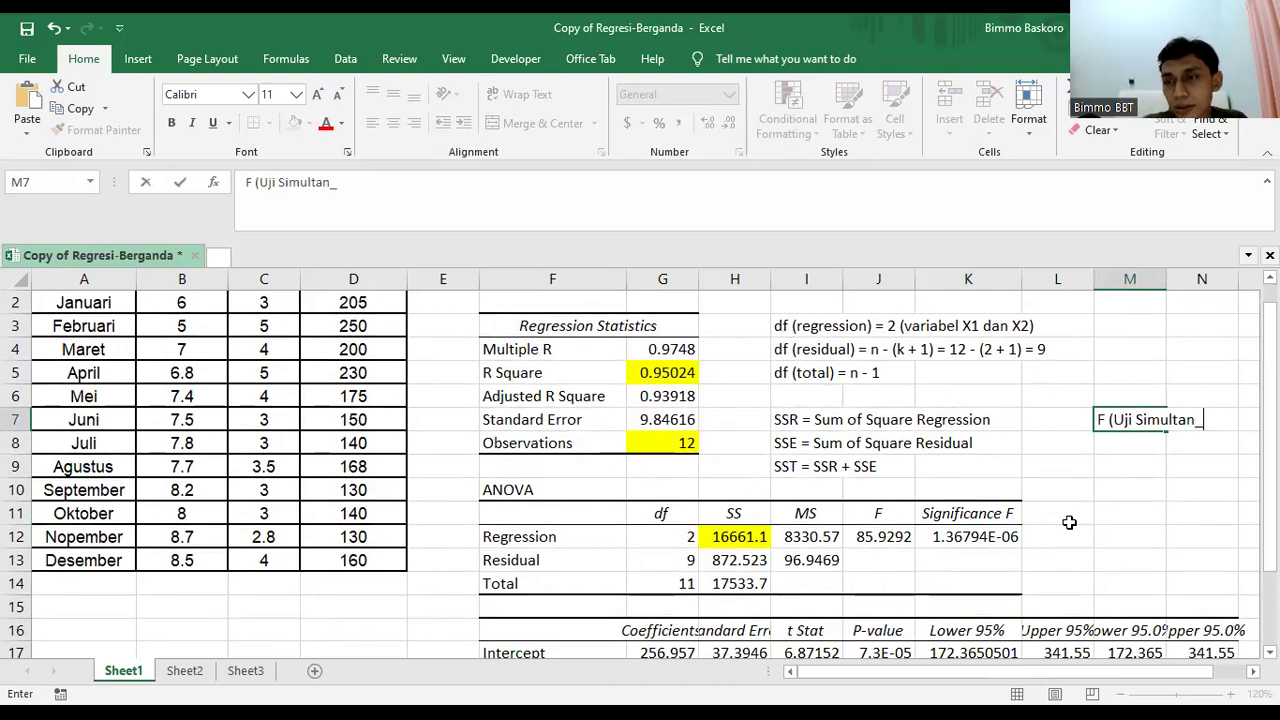
text())
key(Return)
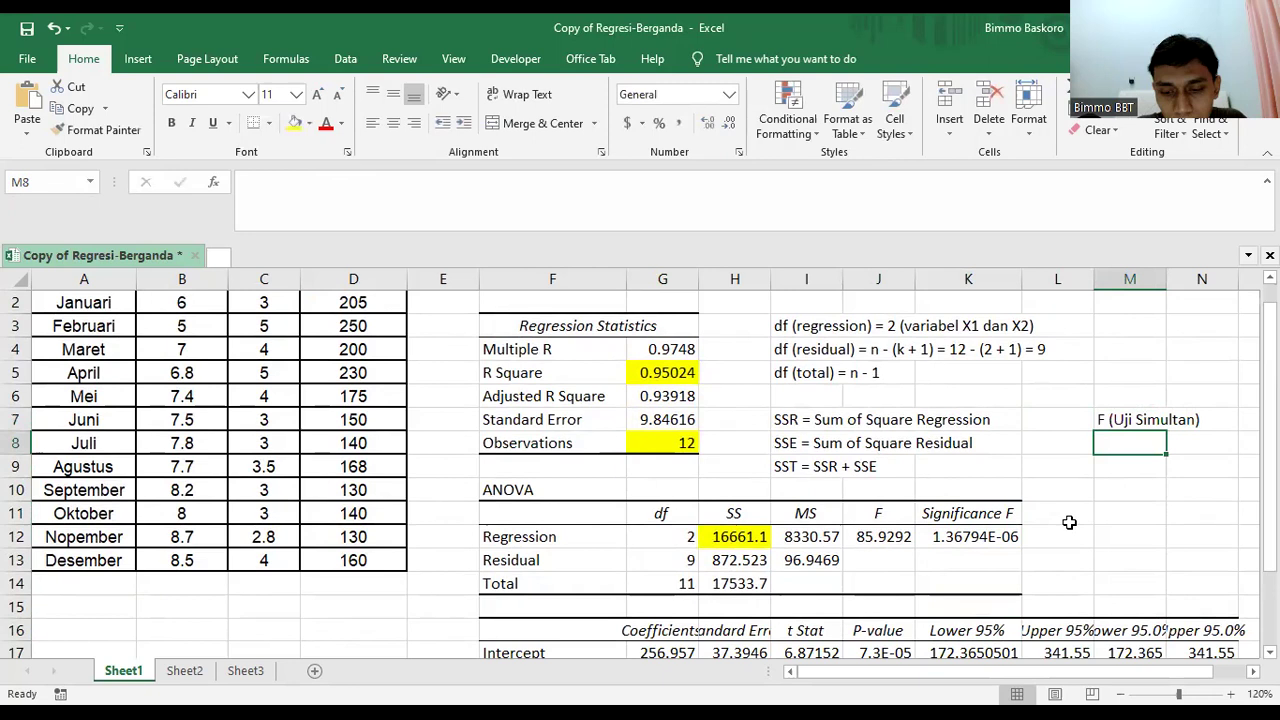
text(F = MSR / MSE)
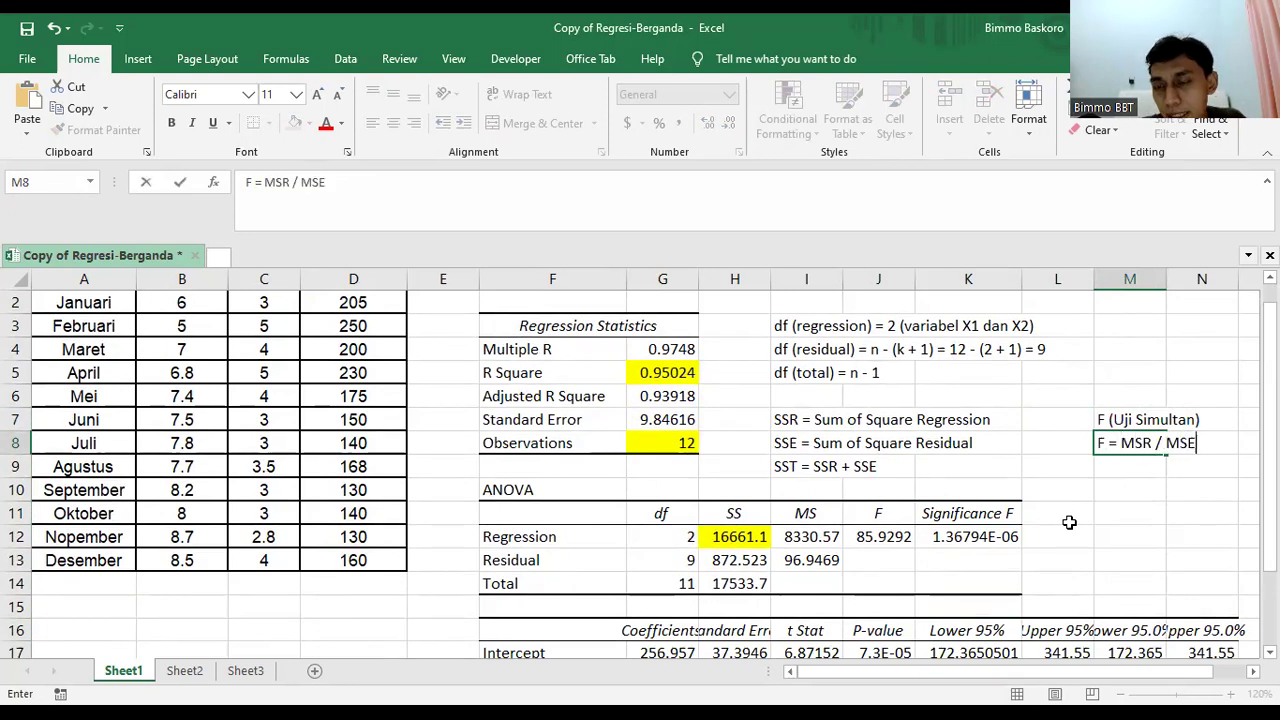
key(Return)
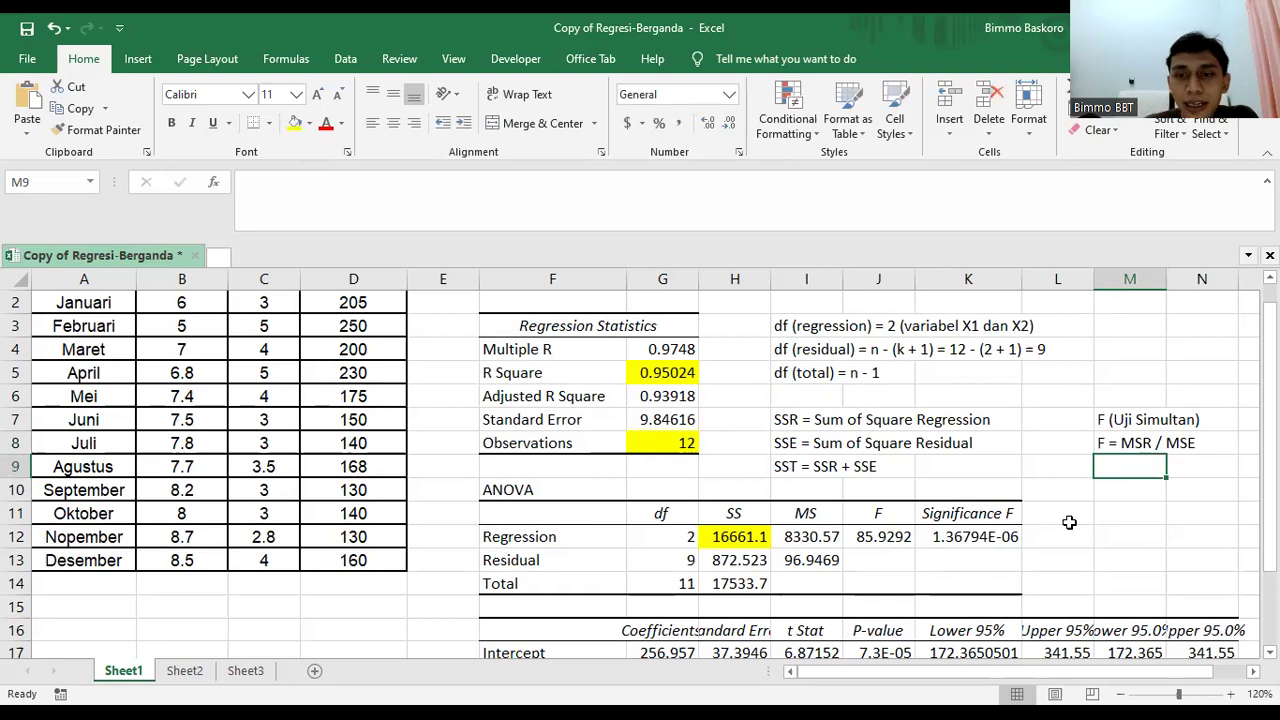
Highlight the Regression and Residual MS values in I12 and I13 with yellow fill.
click(828, 534)
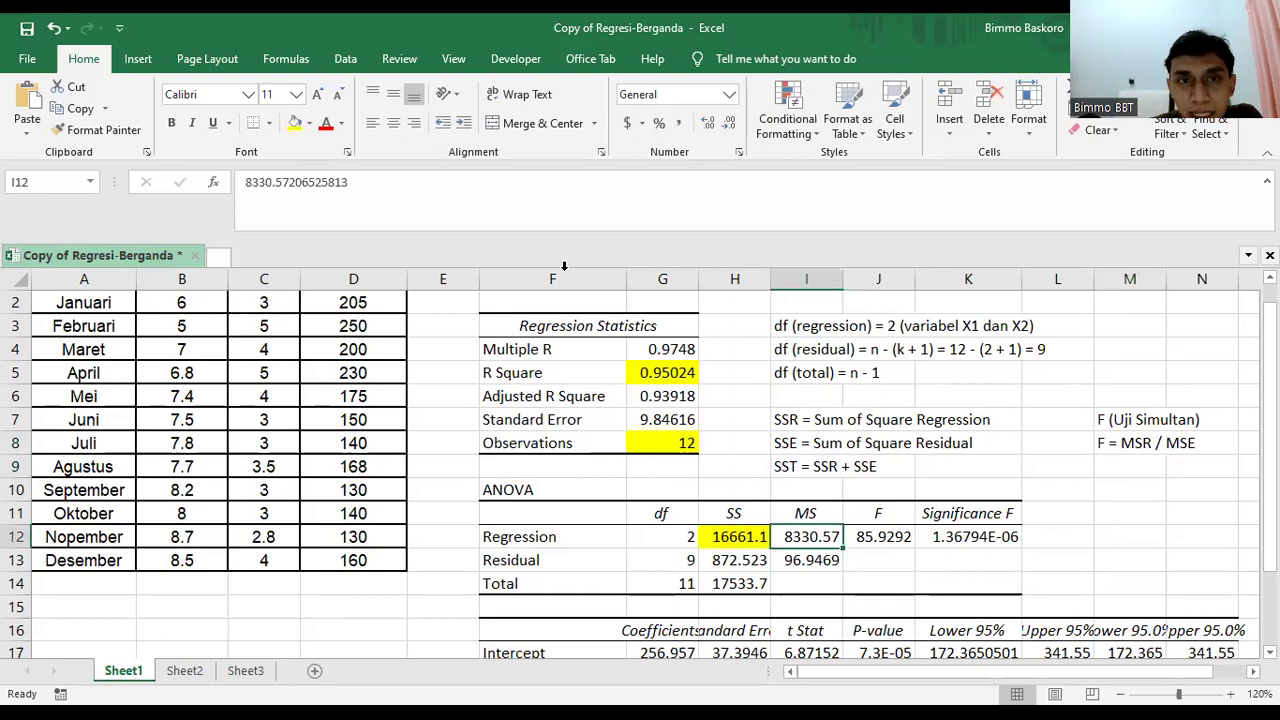
click(294, 122)
click(808, 560)
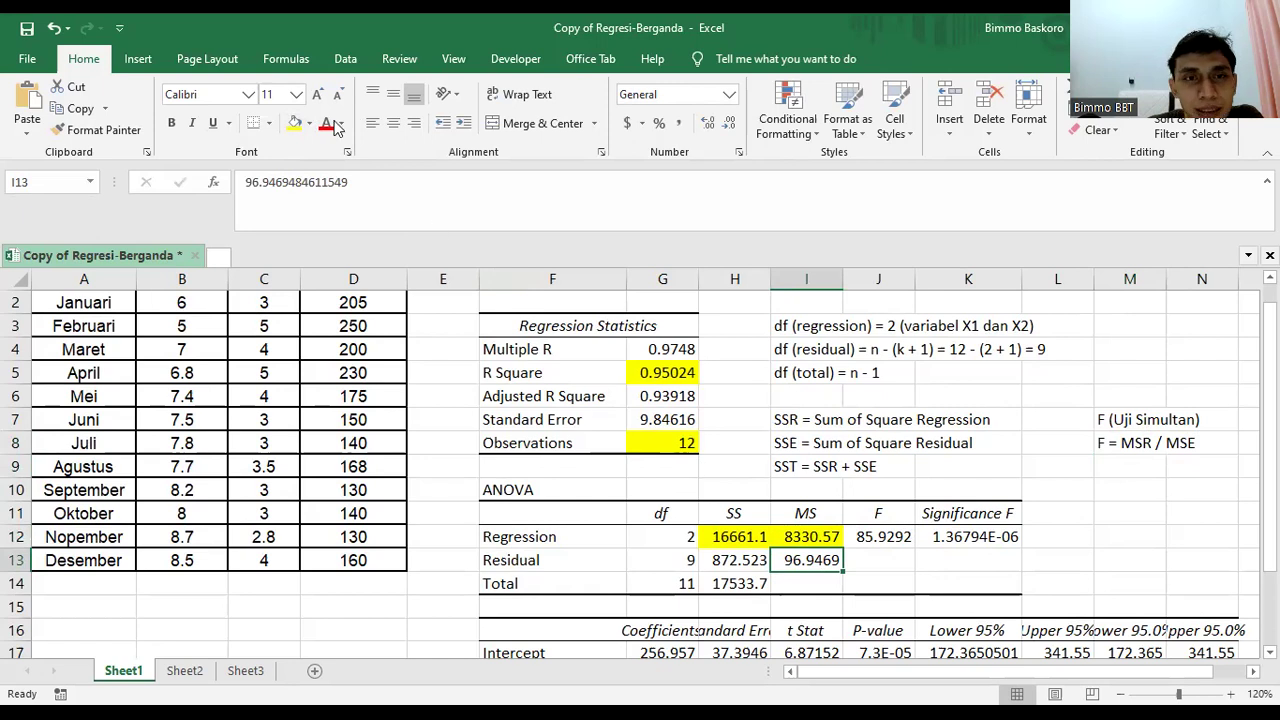
click(294, 122)
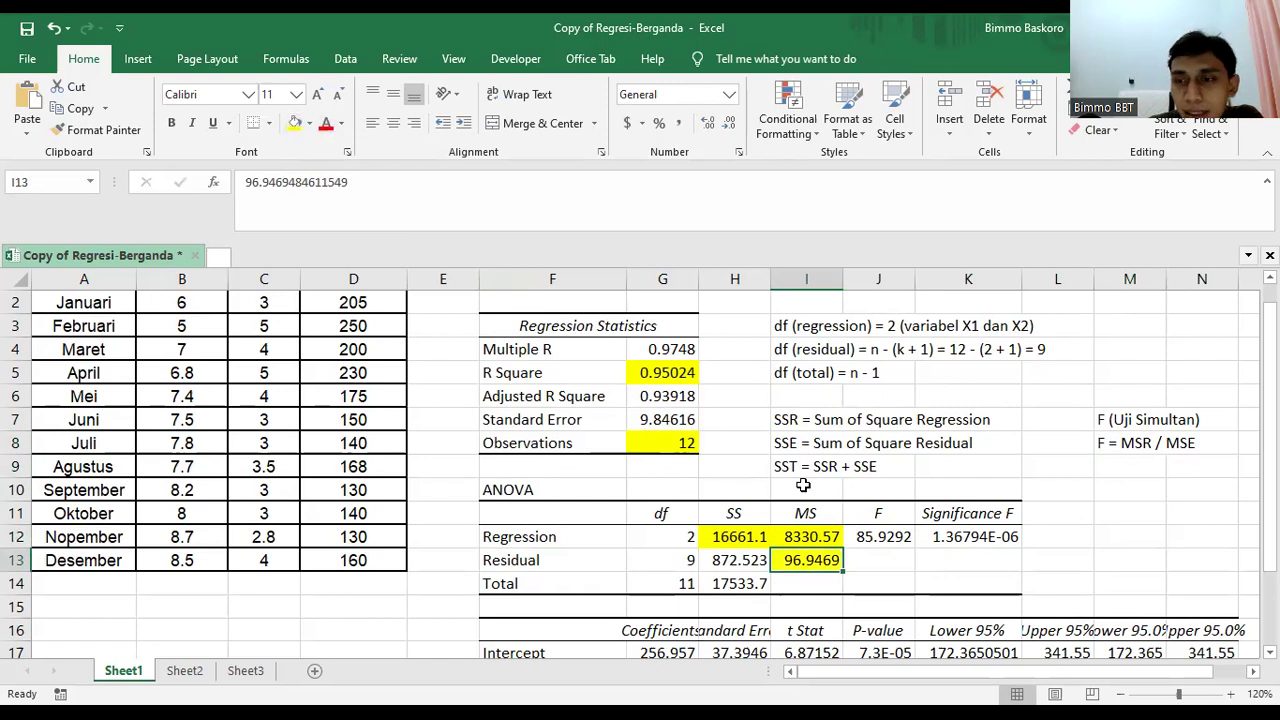
Enter the substituted calculation "F = 8330.57 / 96.9469" in M9 and its result "F = 85.9292" in M10.
click(1131, 466)
text(F )
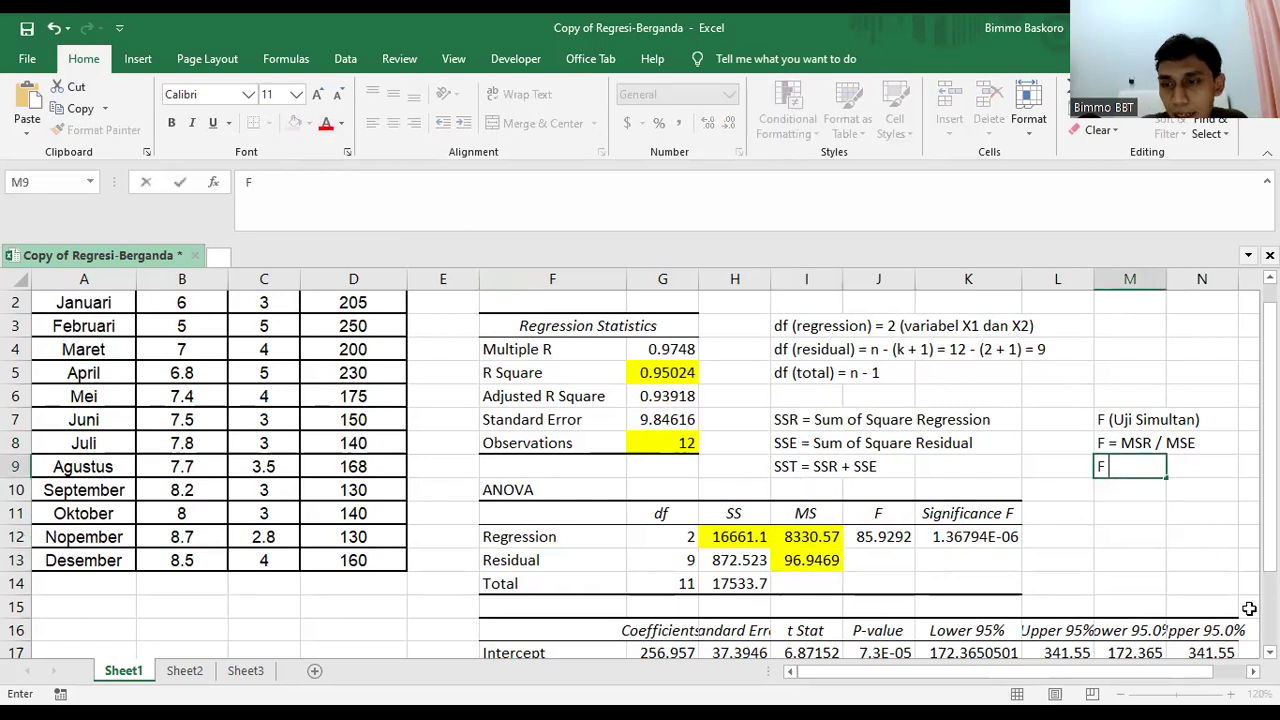
text(= 8)
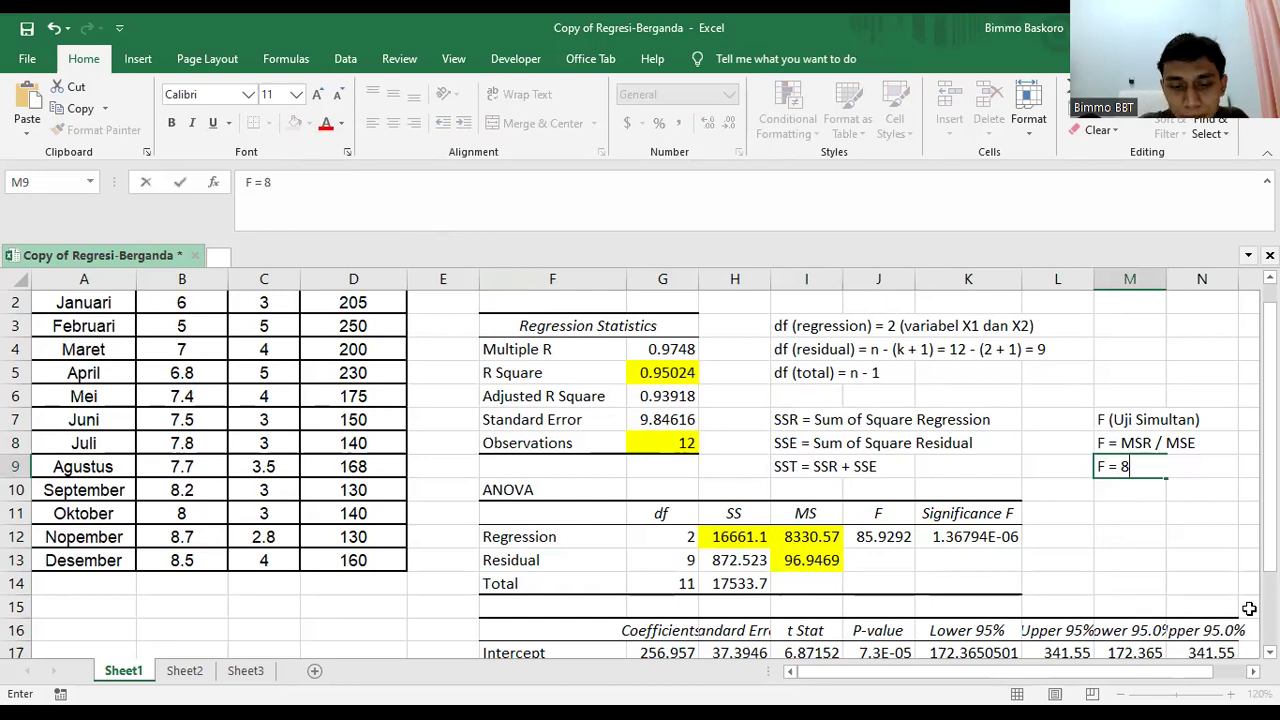
text(330.57 )
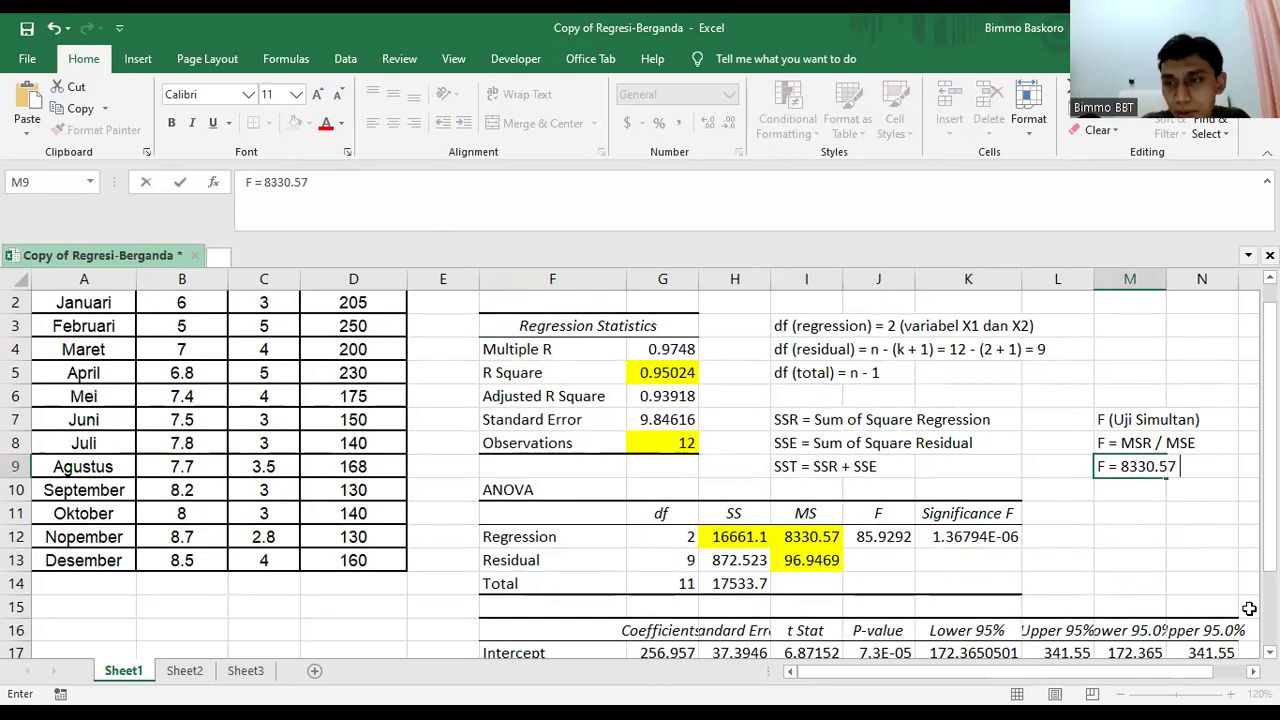
text(/ 96)
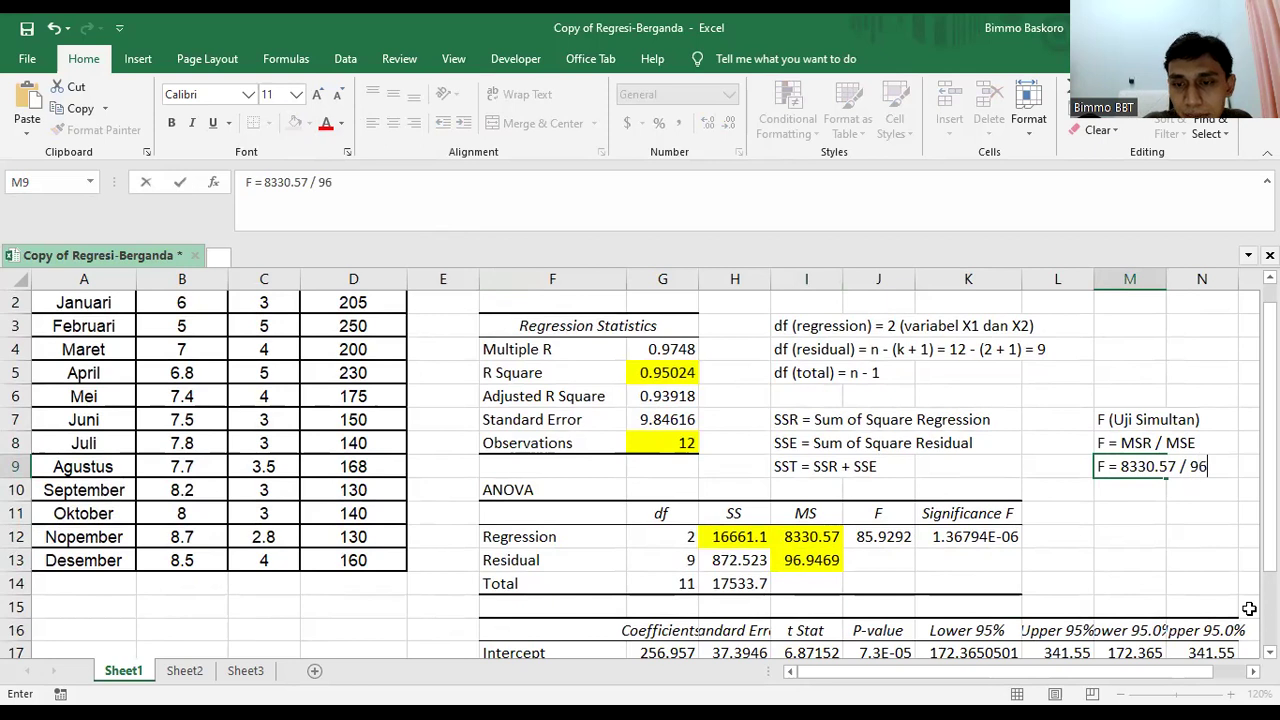
text(.946)
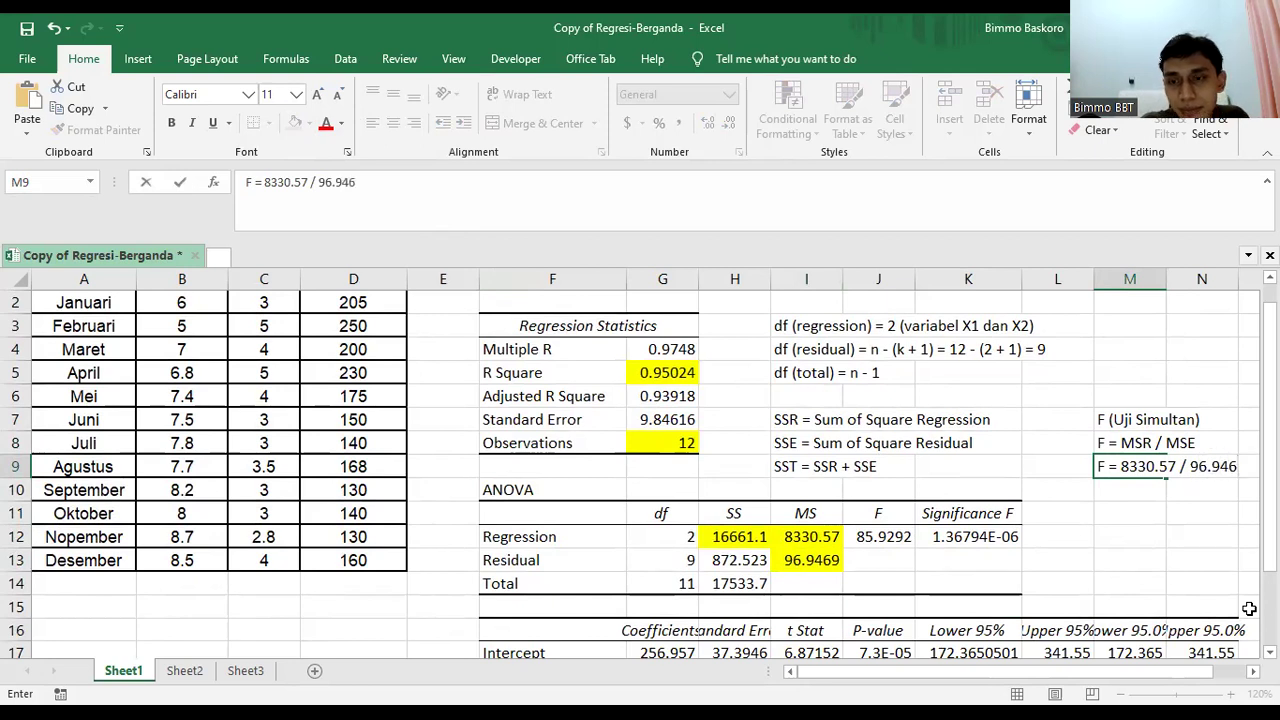
text(9)
key(Return)
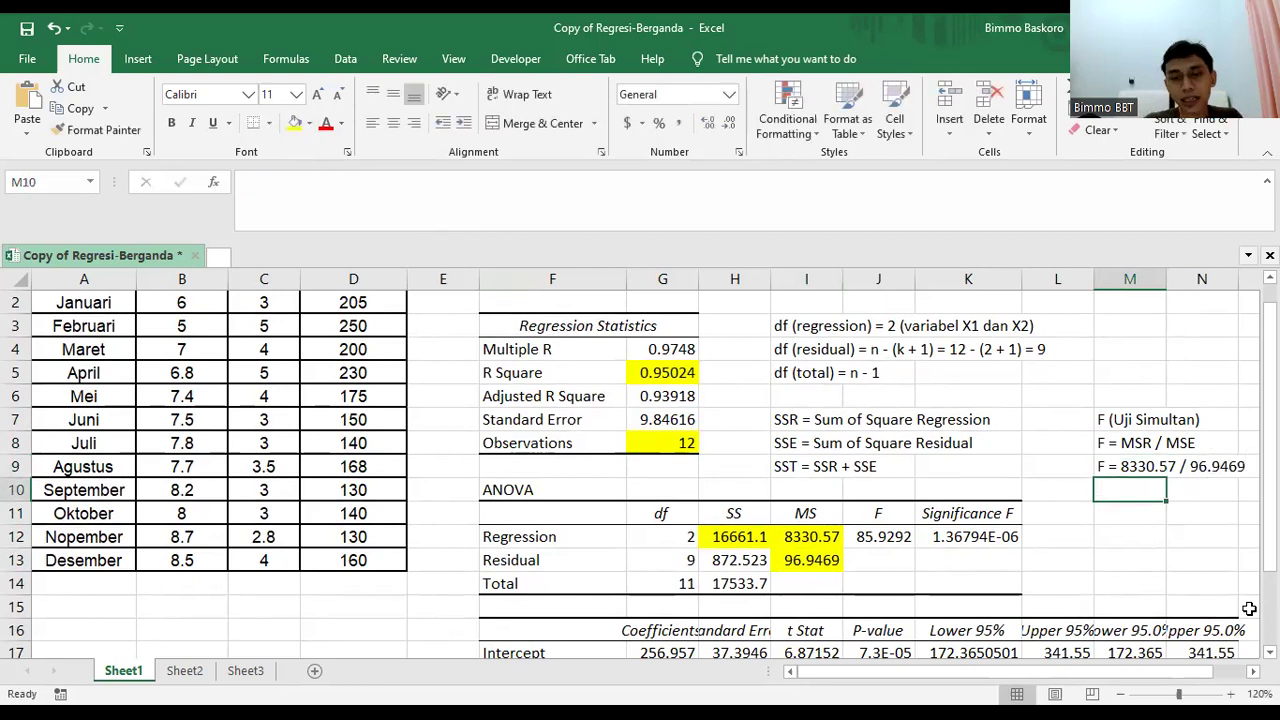
text(F = 85)
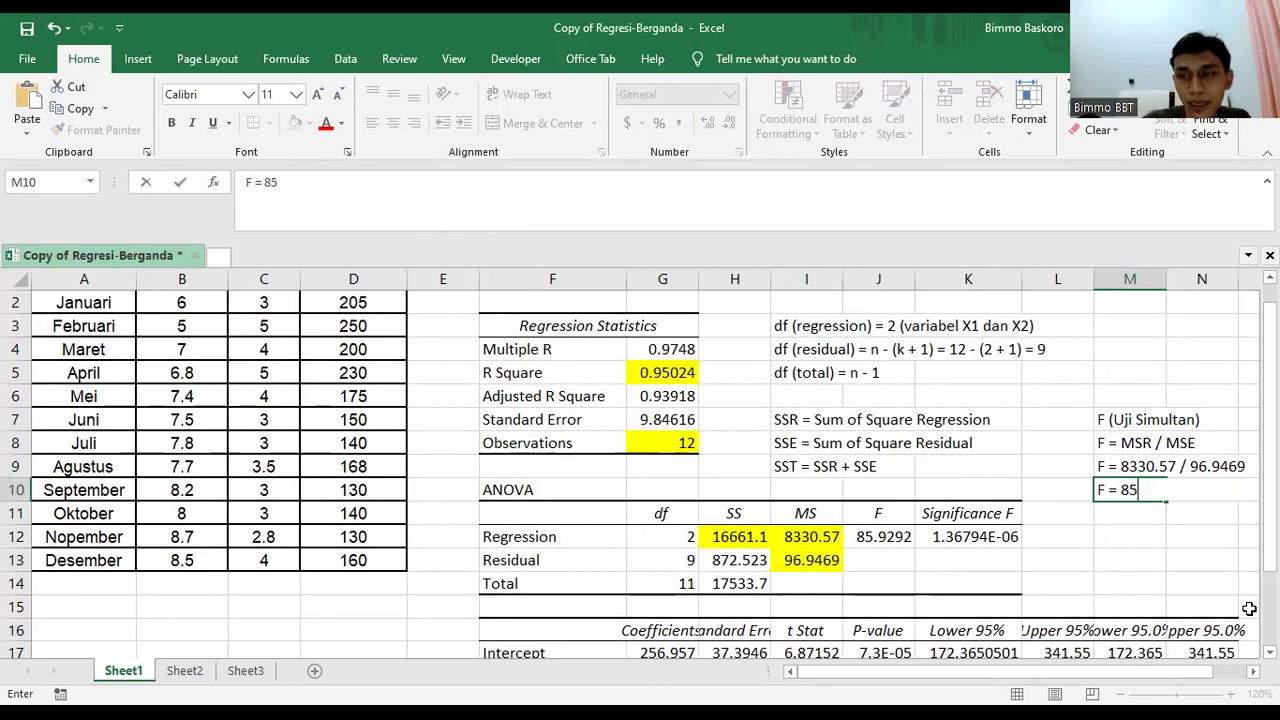
text(.9292)
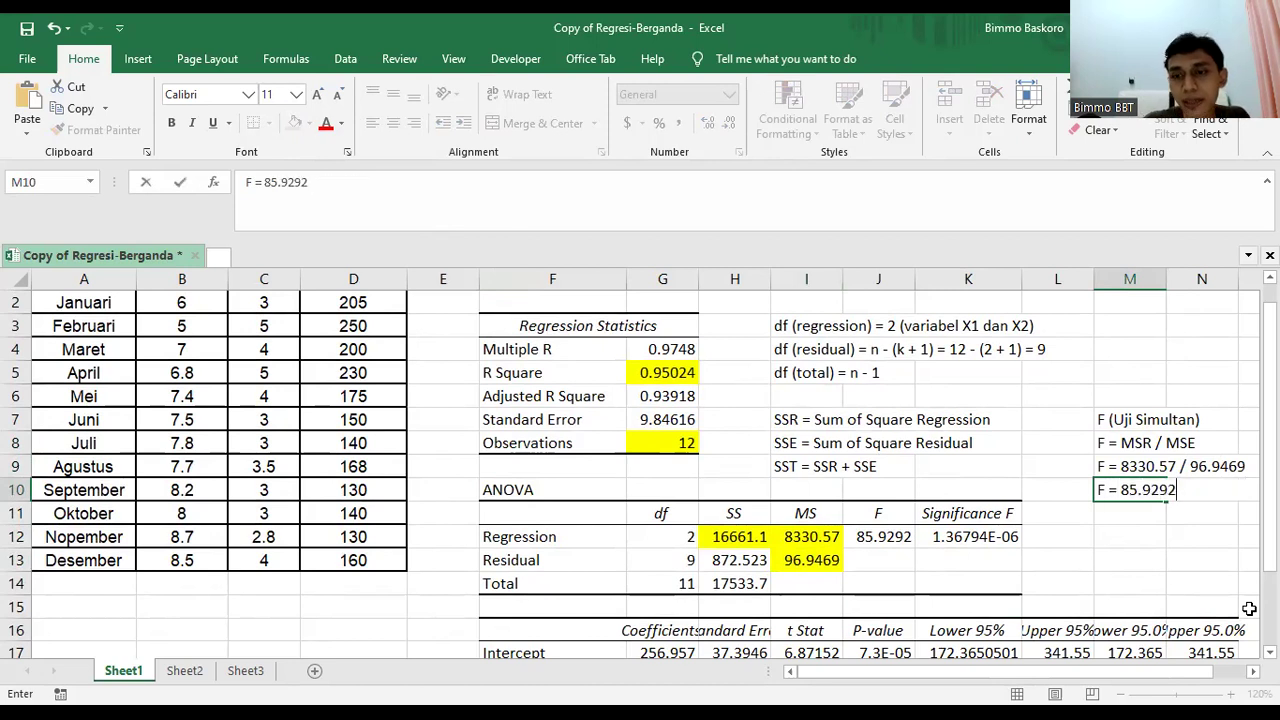
key(Return)
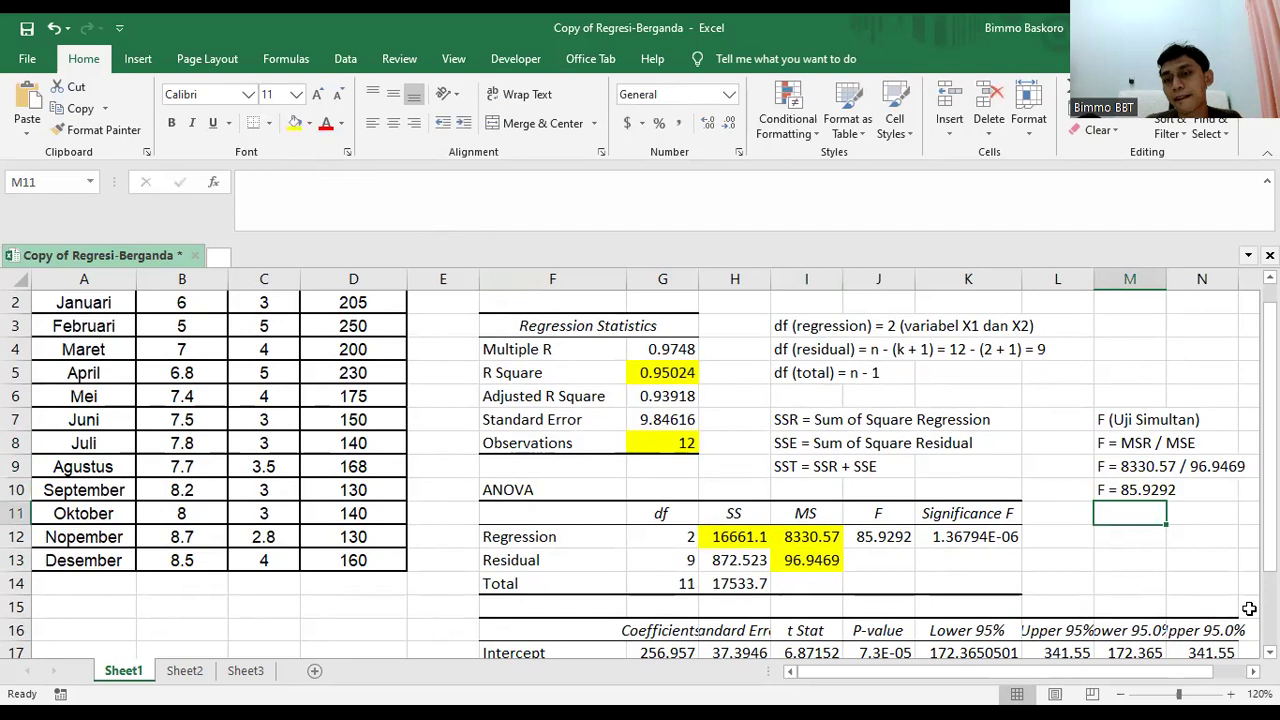
Enter the F test comparison "F hitung > F tabel" in M12, leaving M11 blank.
key(Return)
text(F hitu)
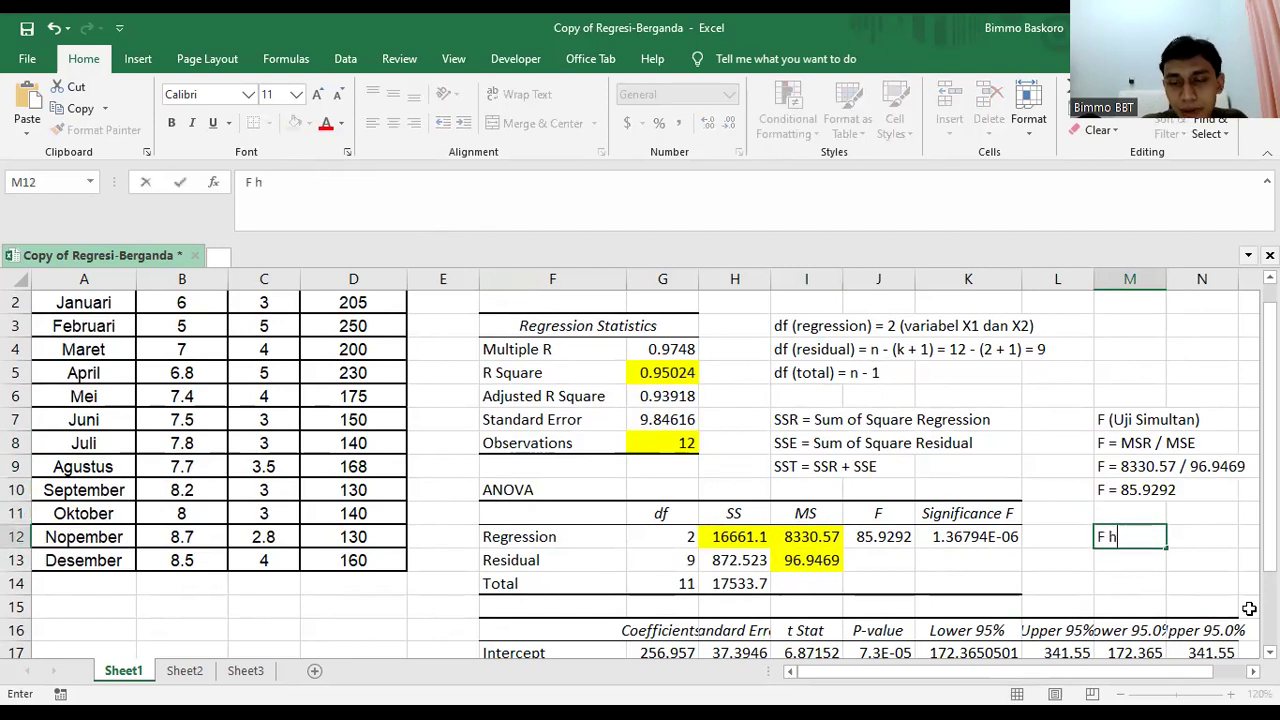
key(BackSpace)
key(BackSpace)
key(BackSpace)
key(BackSpace)
key(BackSpace)
key(BackSpace)
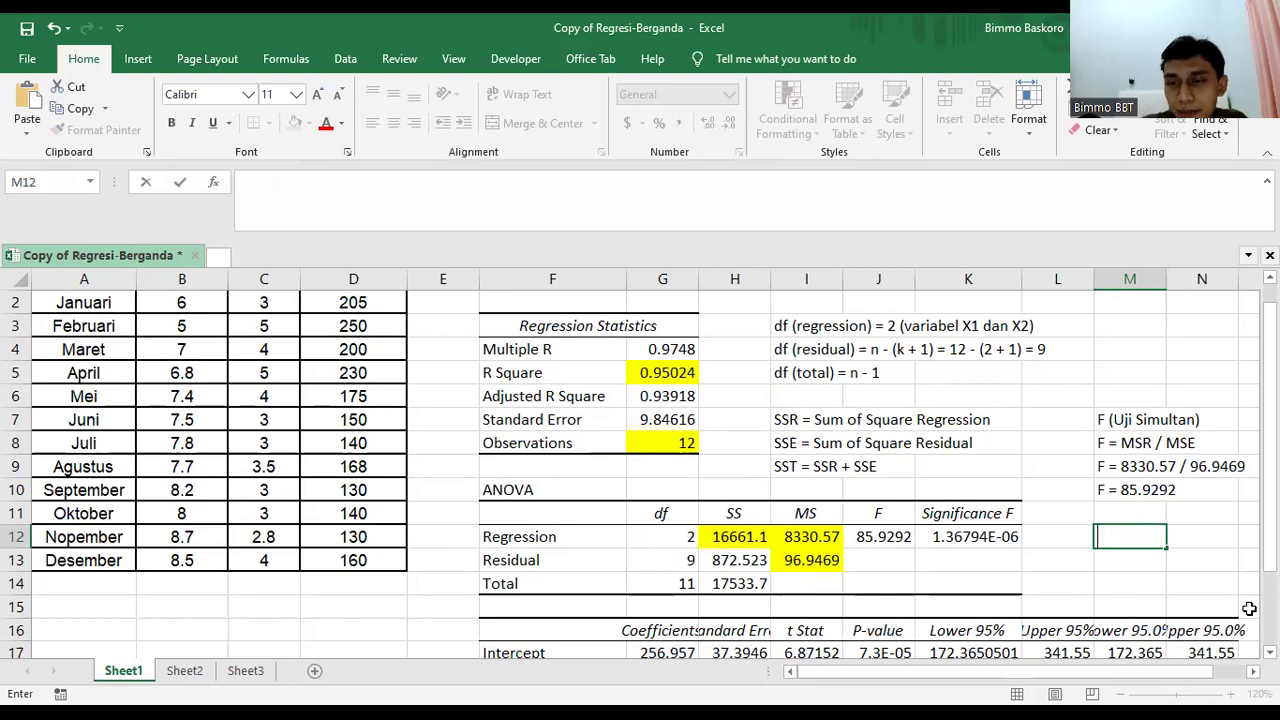
text(F)
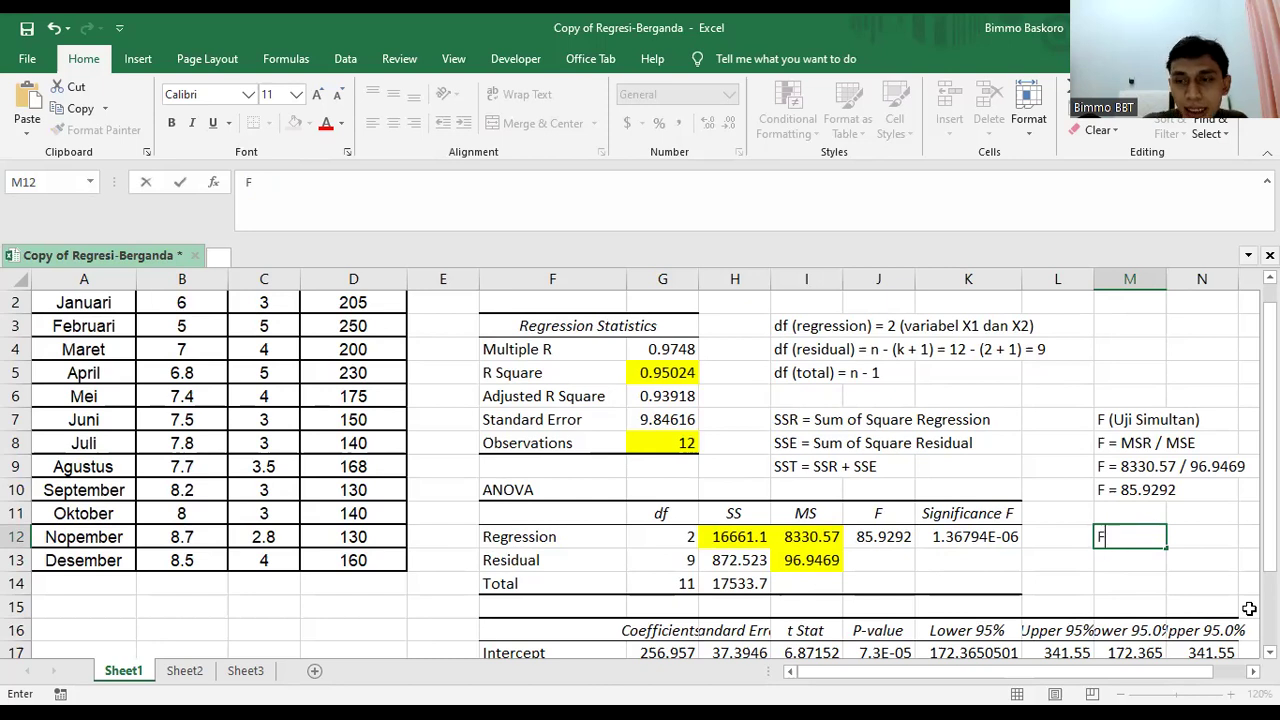
text( hitung > F tabel)
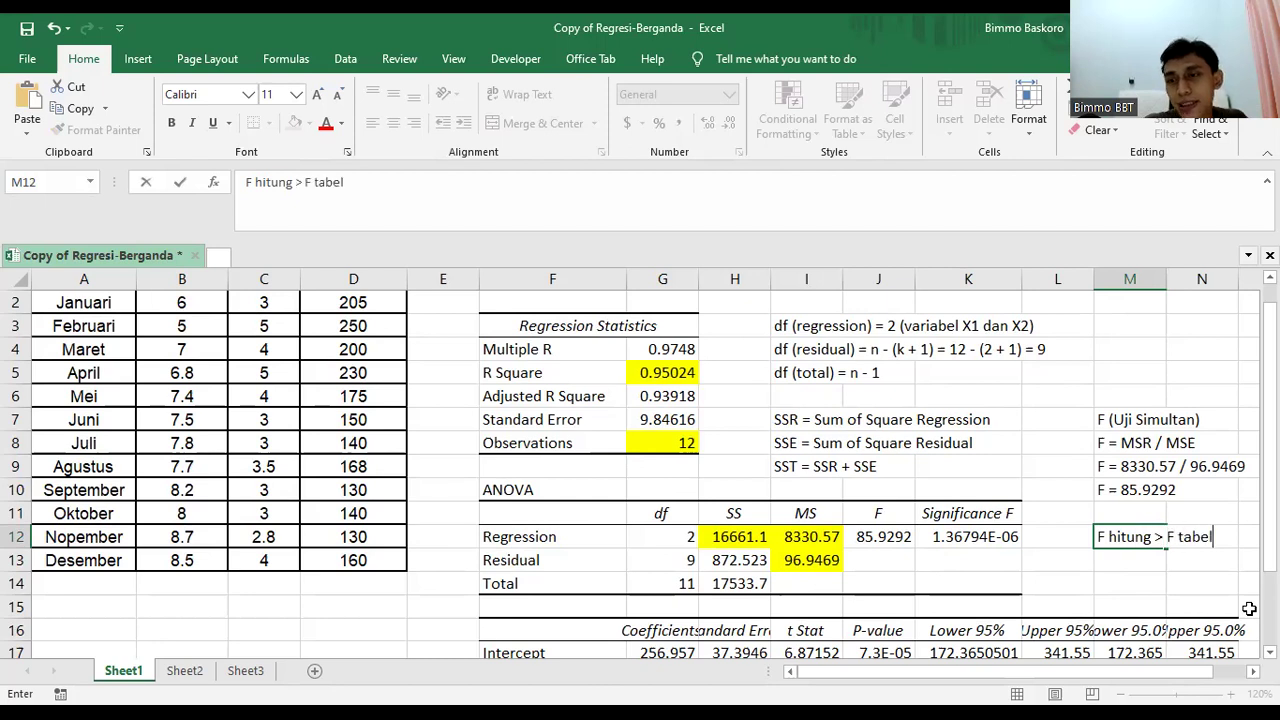
key(Return)
Enter the hypothesis decision "Ha diterima" in M13.
text(H)
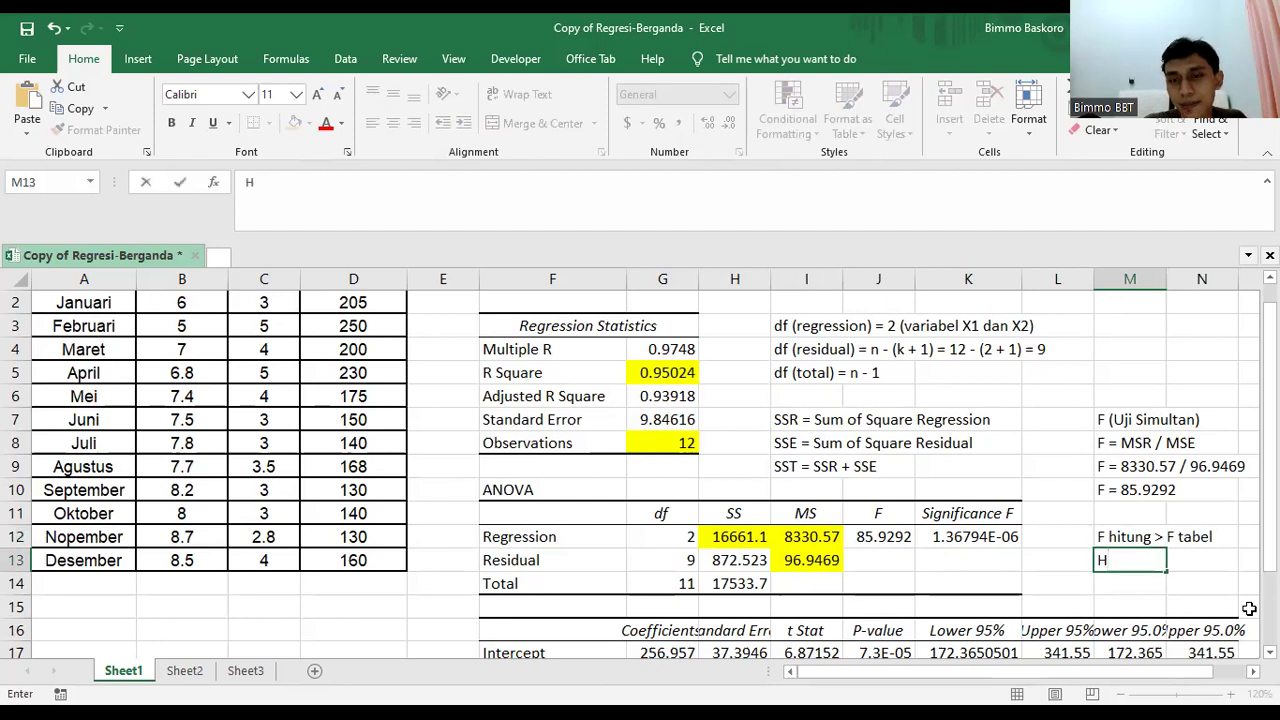
text(a diterima)
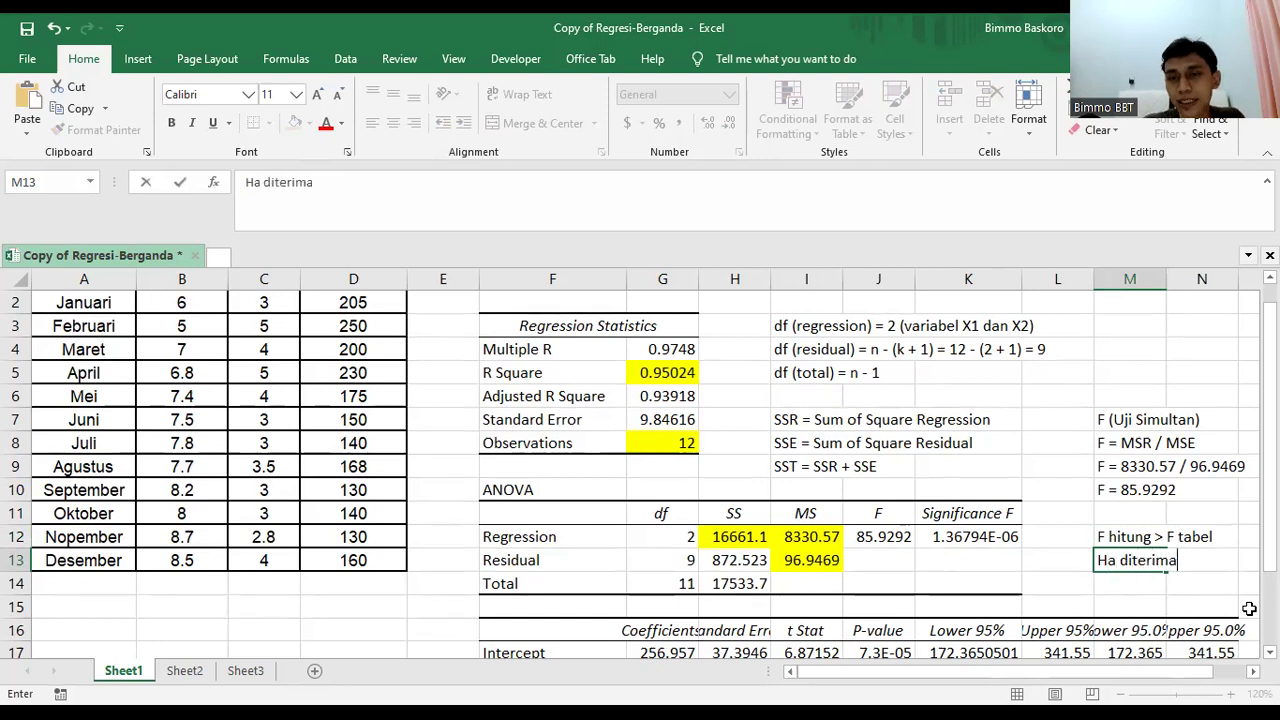
key(Return)
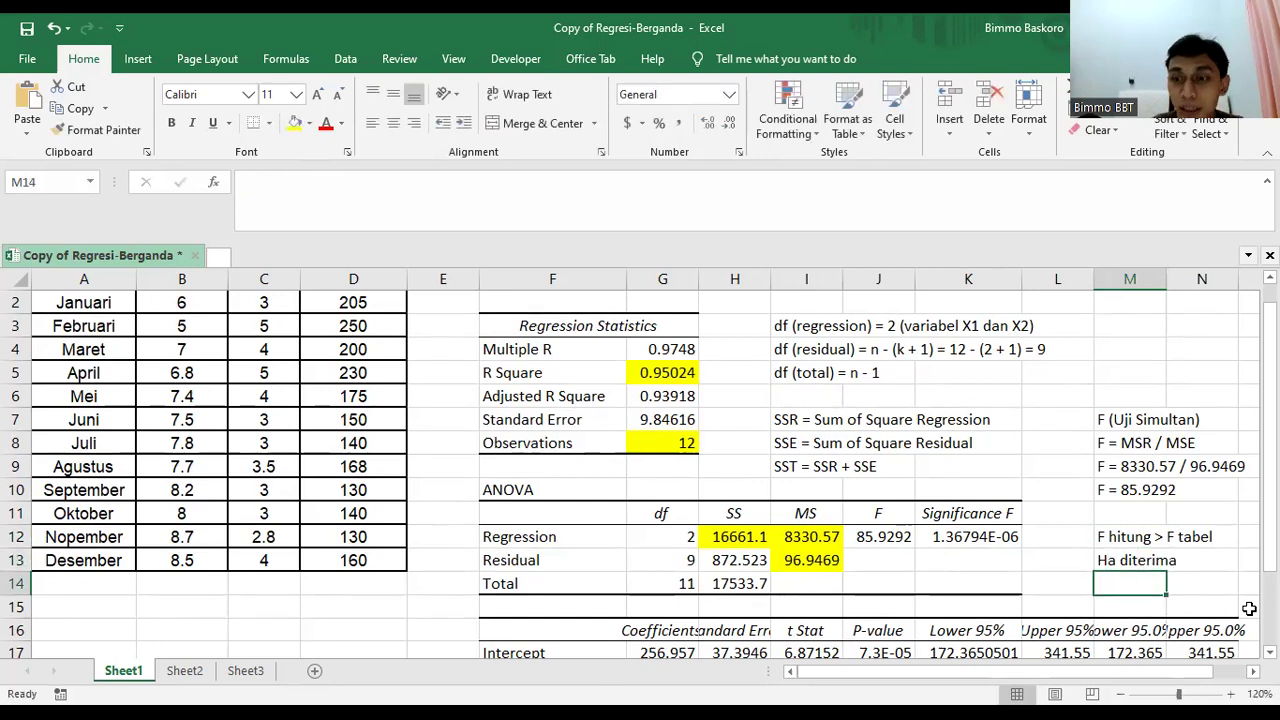
Enter the conclusion "X1 dan X2 berpengaruh signifikan thd T" in M14.
text(X1 dan)
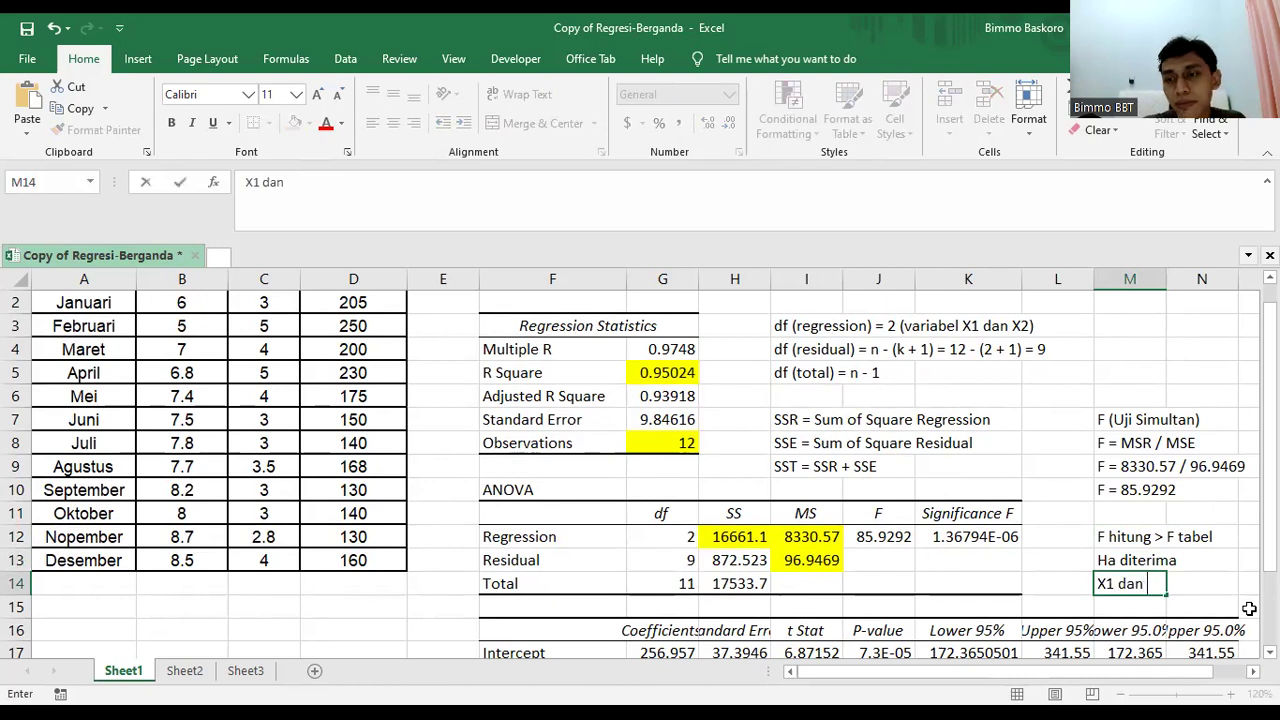
text( X2 beroenga)
key(BackSpace)
key(BackSpace)
key(BackSpace)
key(BackSpace)
key(BackSpace)
text(penga)
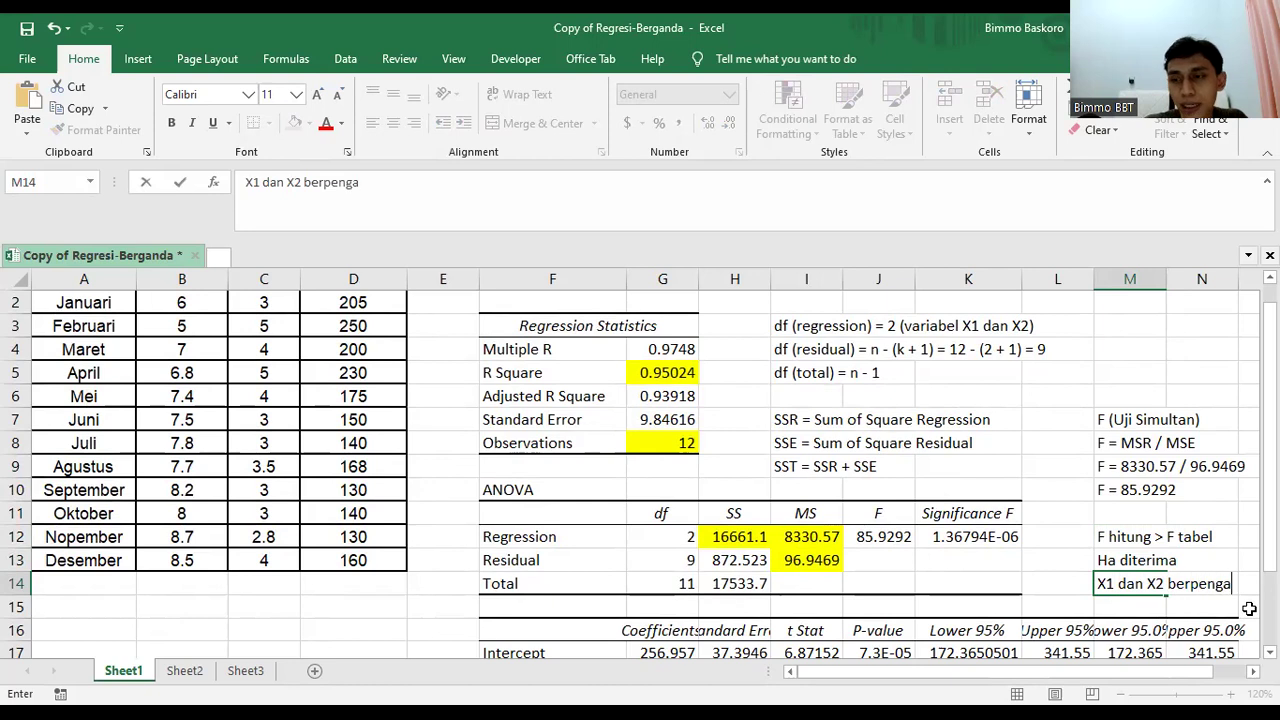
text(ruh signig)
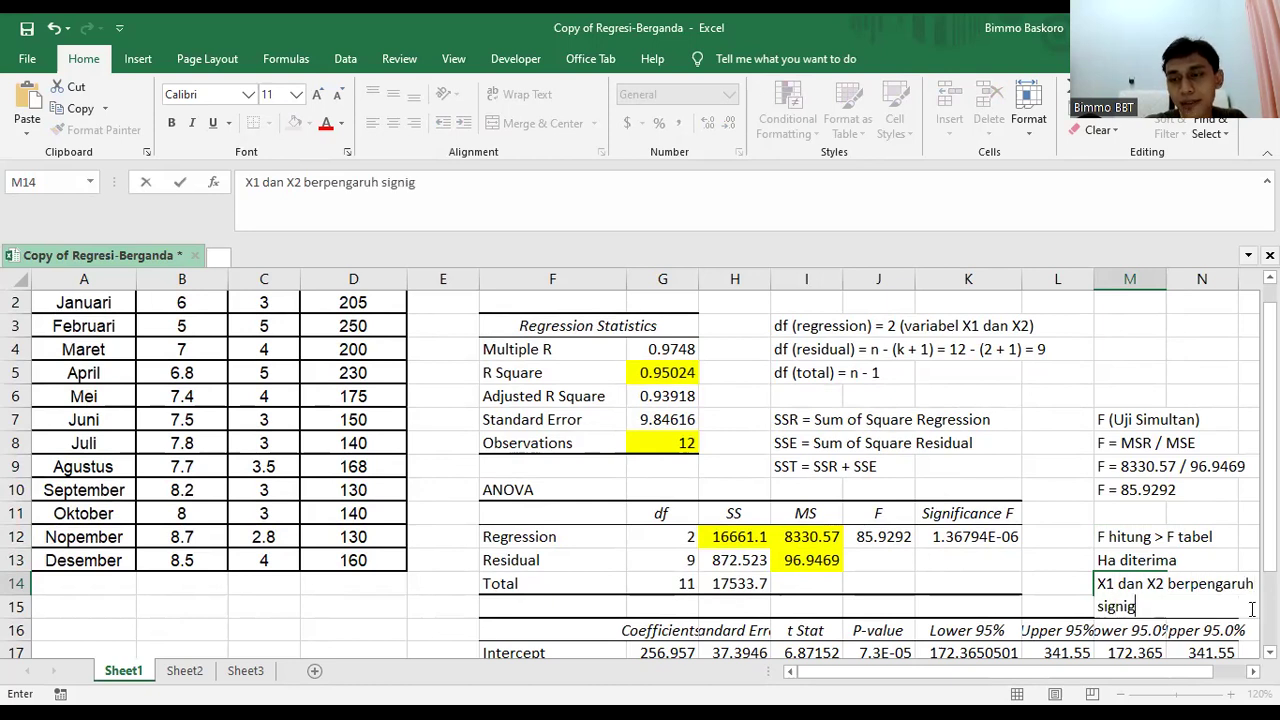
key(BackSpace)
text(fikan t)
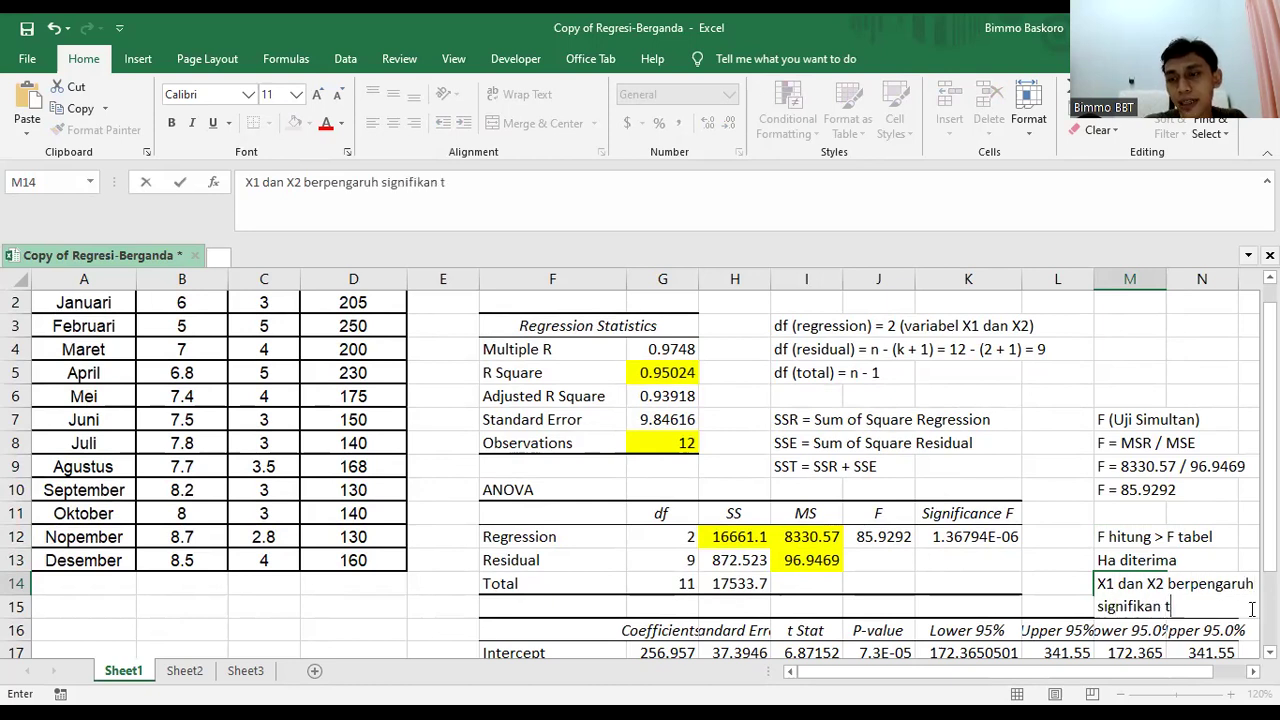
text(gd)
key(BackSpace)
key(BackSpace)
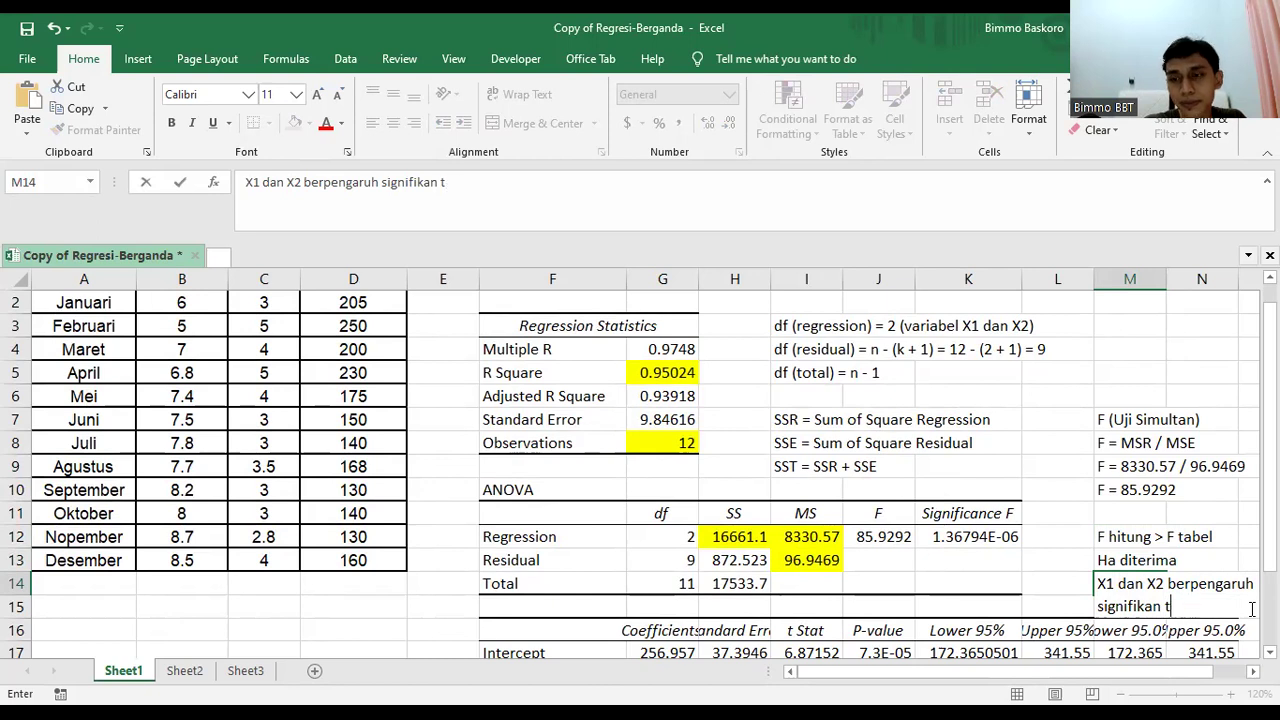
text(hd T)
key(ctrl+Return)
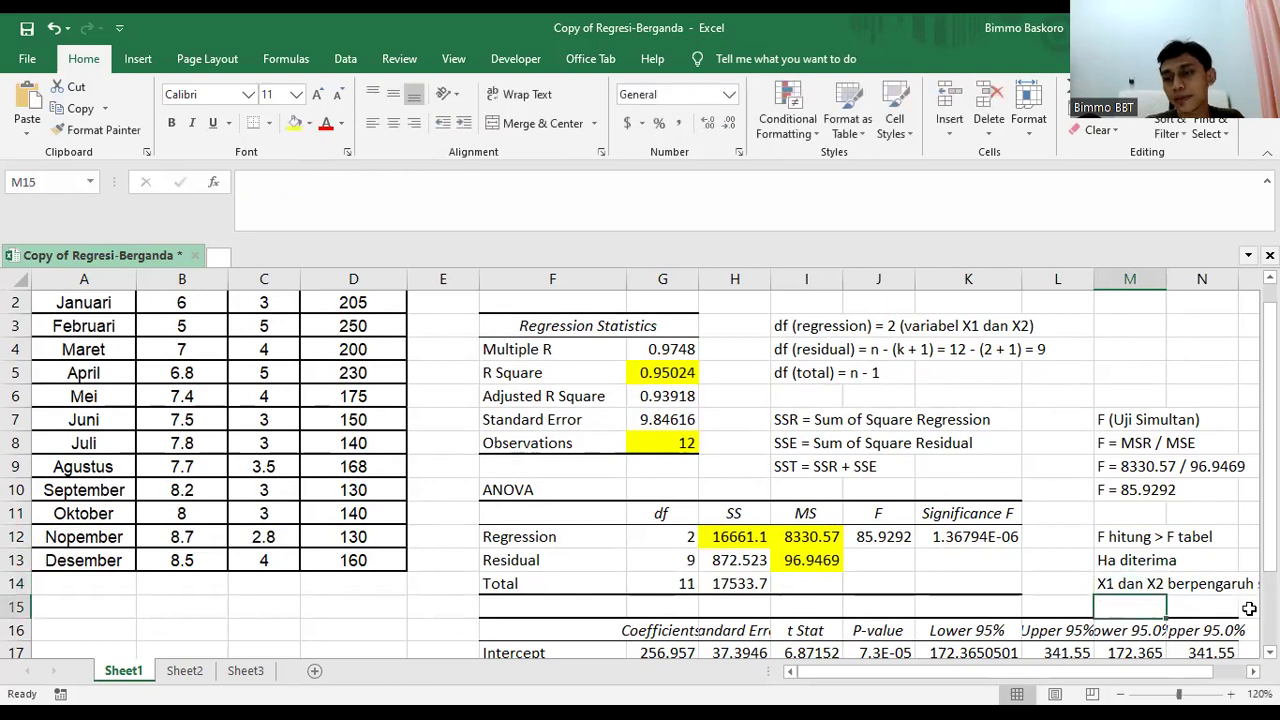
Correct the last letter of the conclusion in M14 from T to Y.
scroll(1249, 609, right, 1)
key(Left)
key(Right)
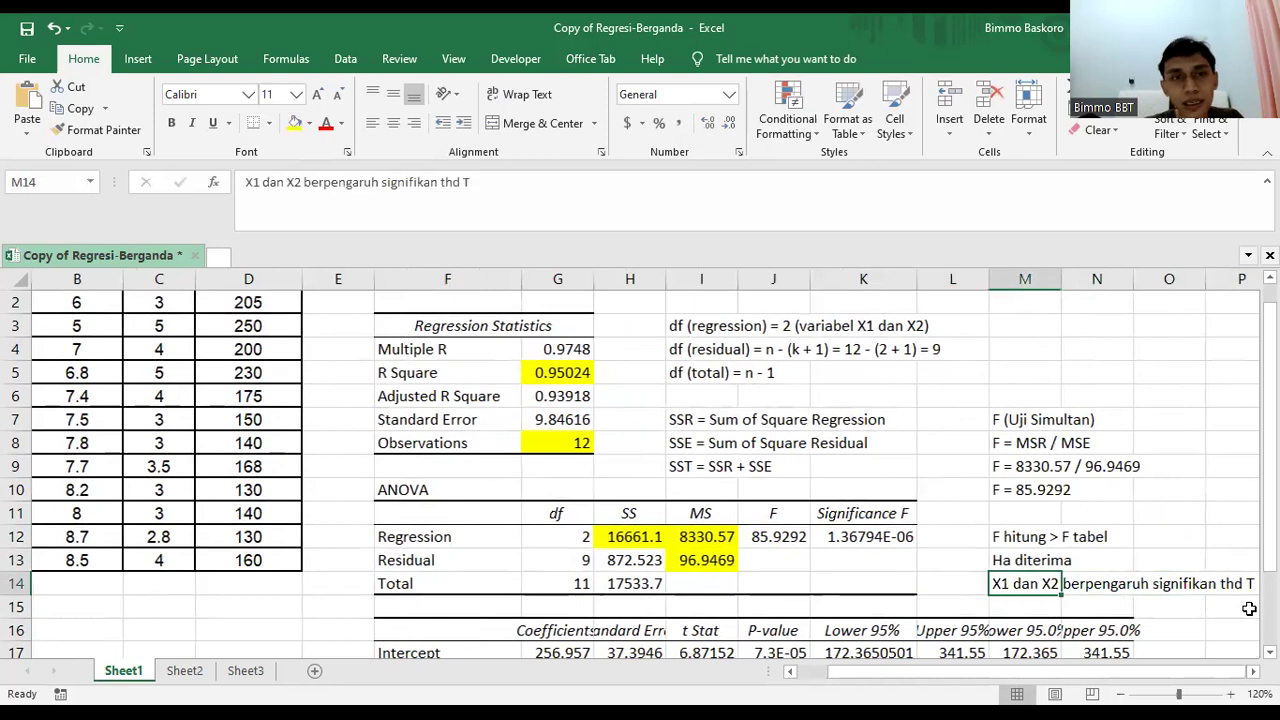
click(662, 187)
key(BackSpace)
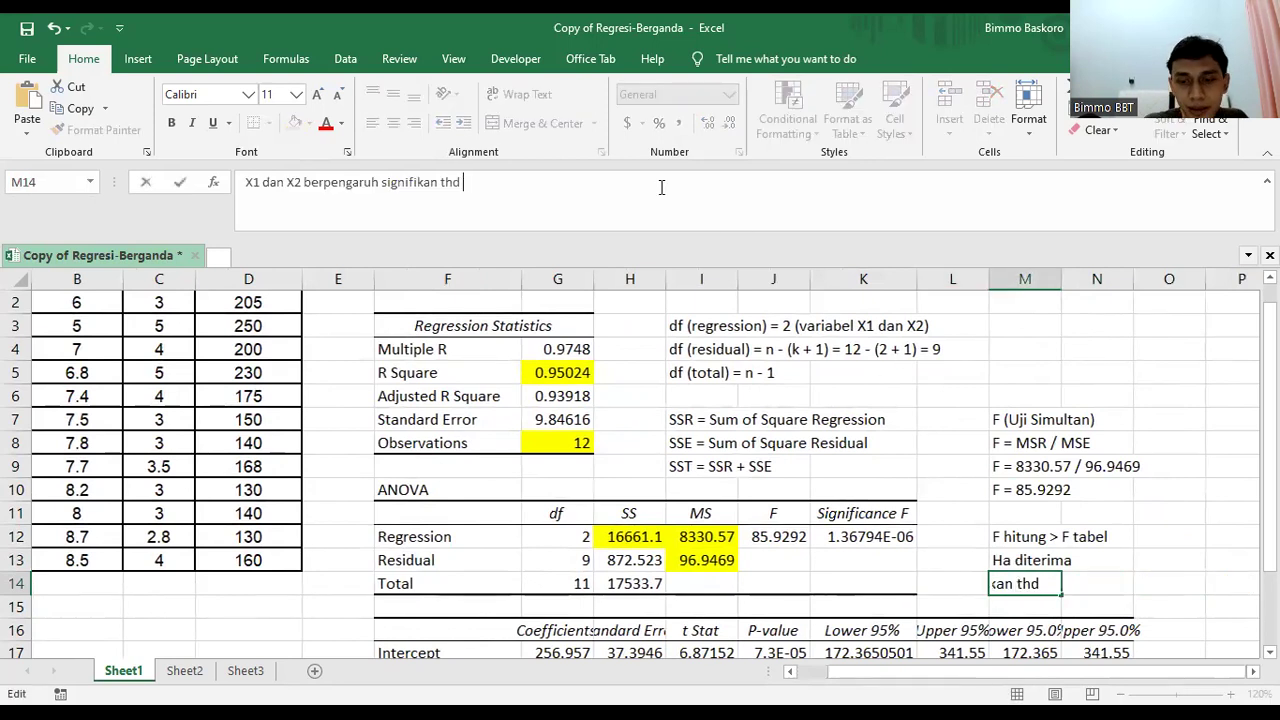
text(Y)
key(Return)
Auto-fit the widths of columns G, J, I and H to the regression output.
key(Down)
key(Down)
key(Down)
key(Down)
key(Down)
key(Down)
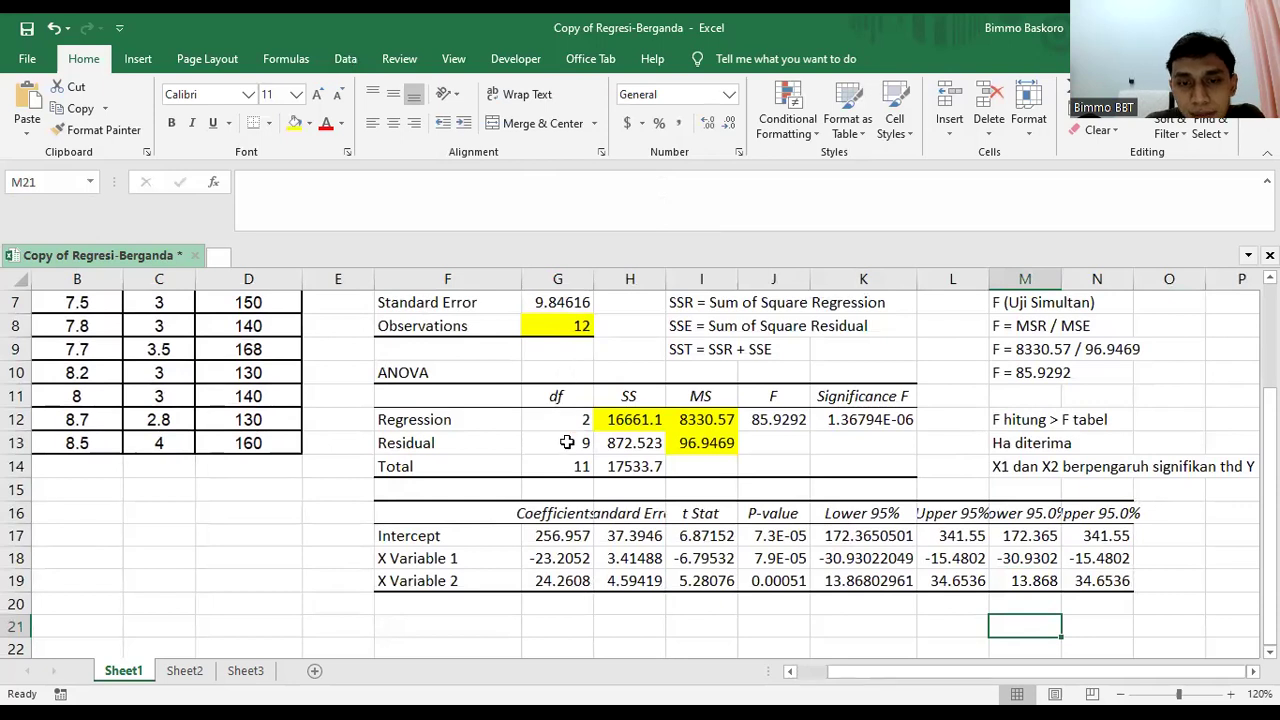
double_click(594, 278)
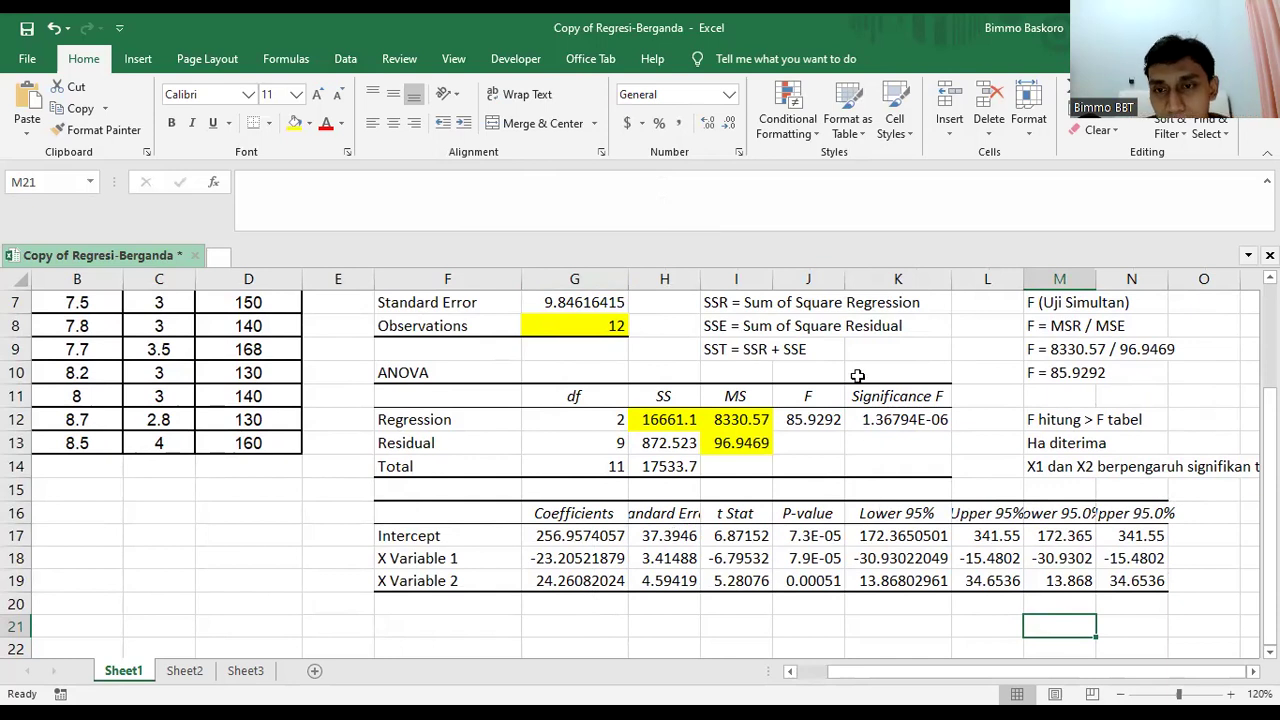
double_click(847, 281)
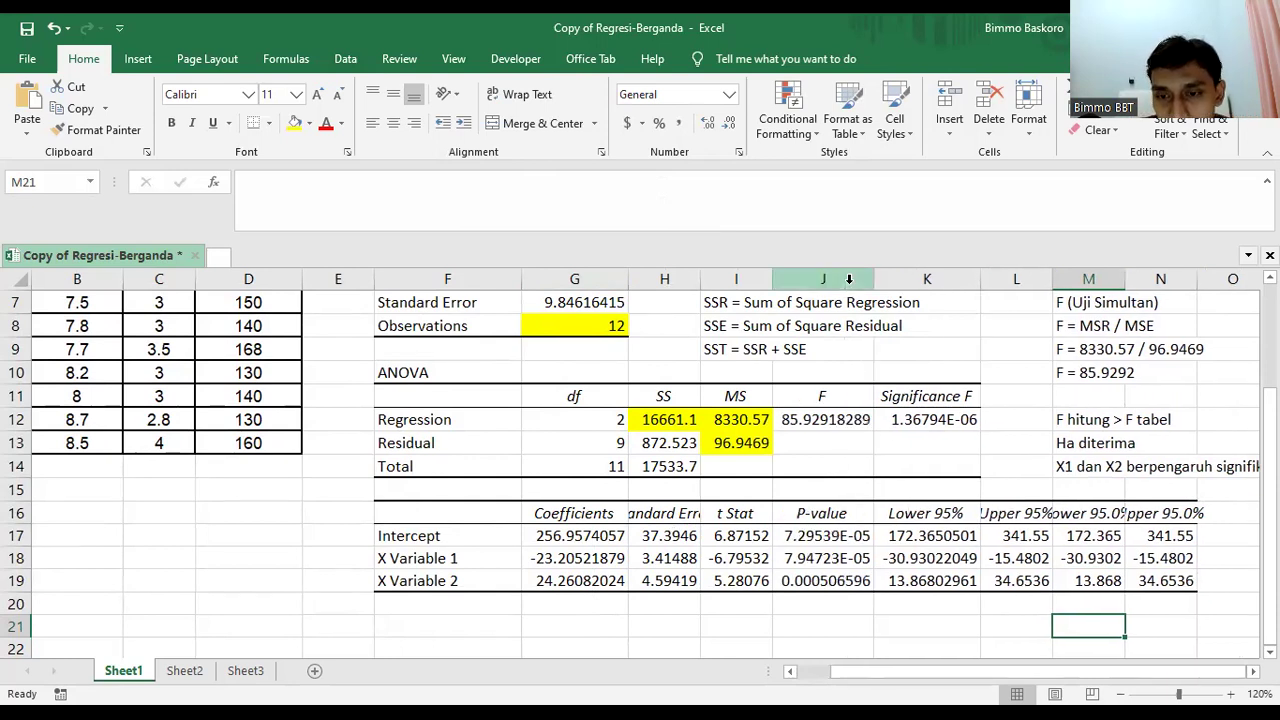
double_click(772, 279)
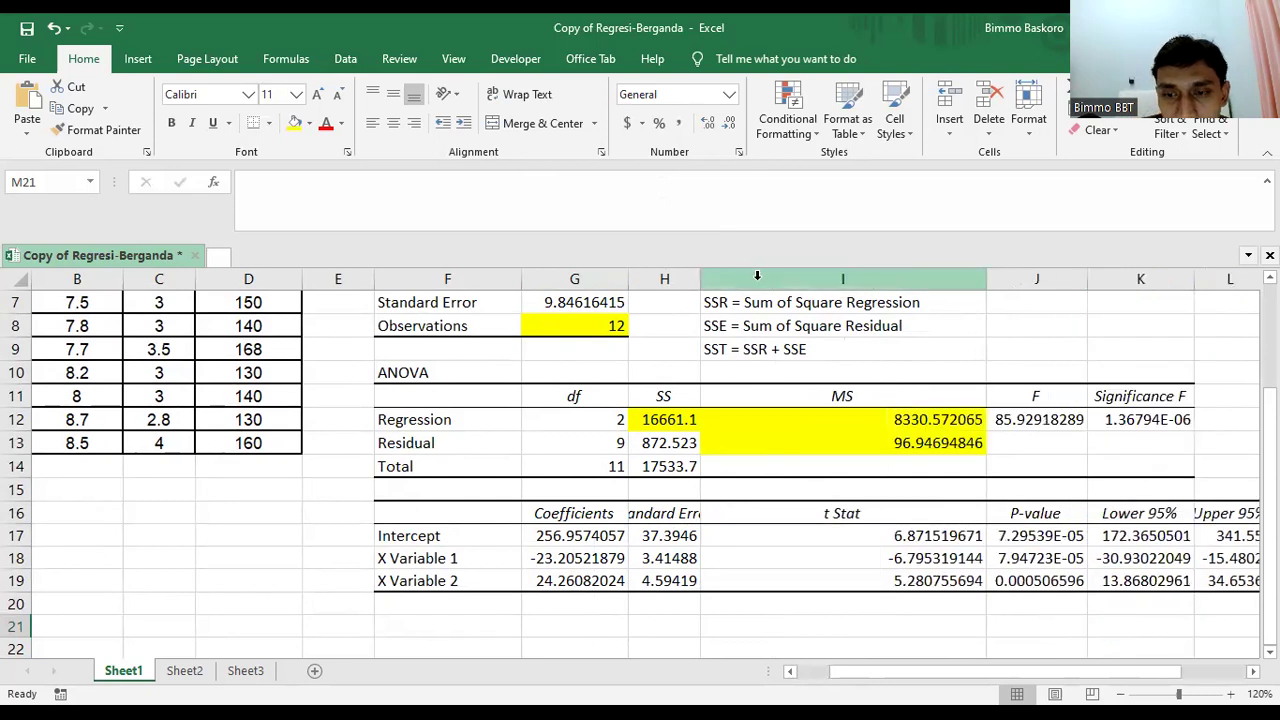
double_click(701, 279)
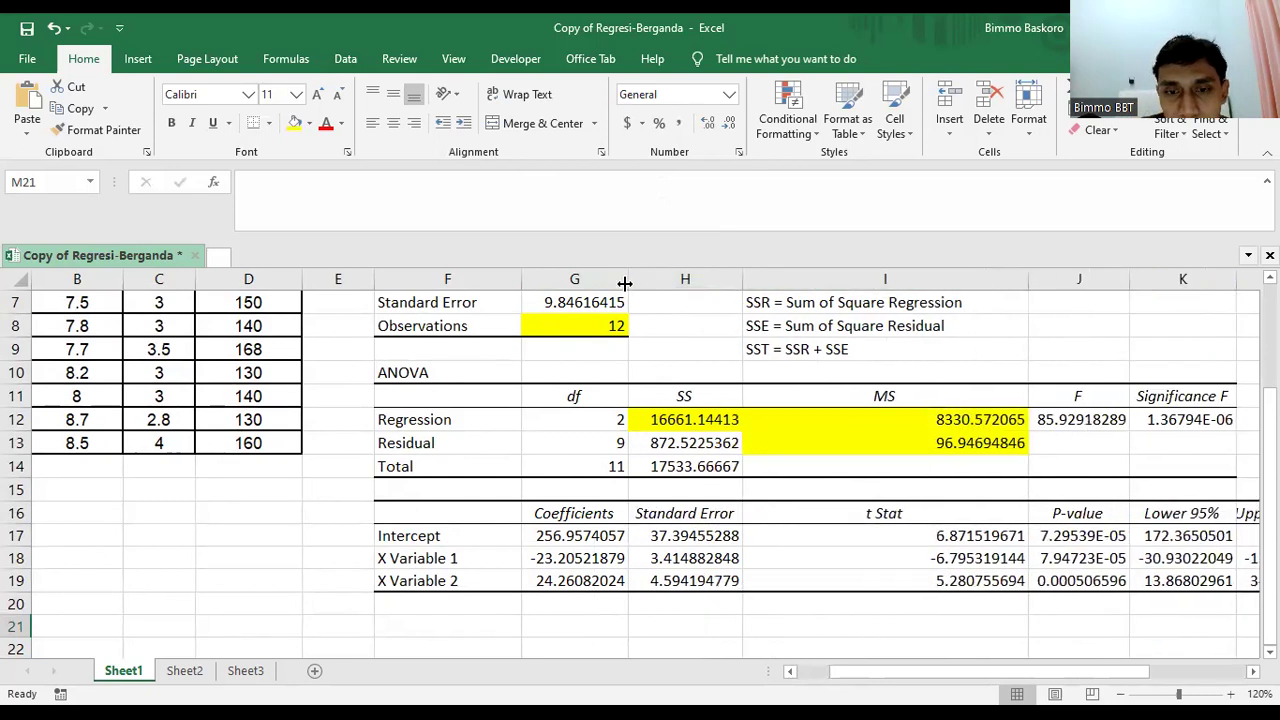
Examine the coefficients of the intercept, X Variable 1 and X Variable 2 in the regression output.
click(468, 553)
key(Right)
key(Up)
key(Up)
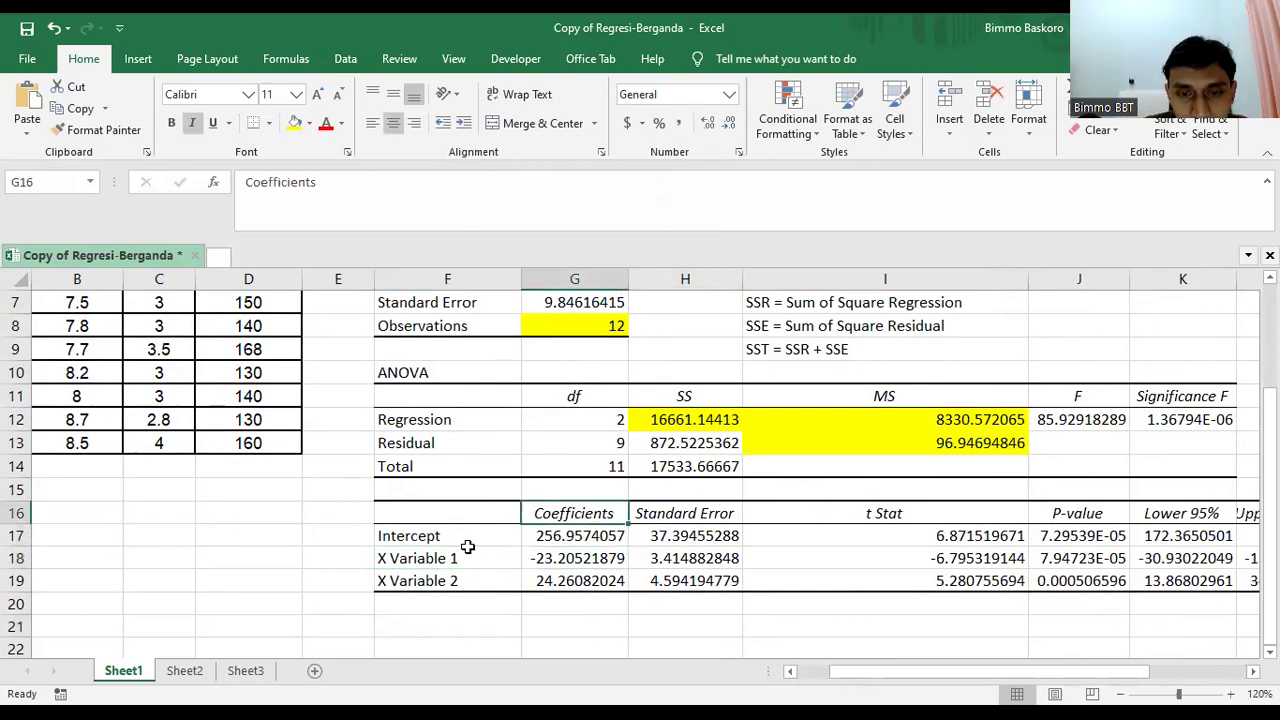
key(Down)
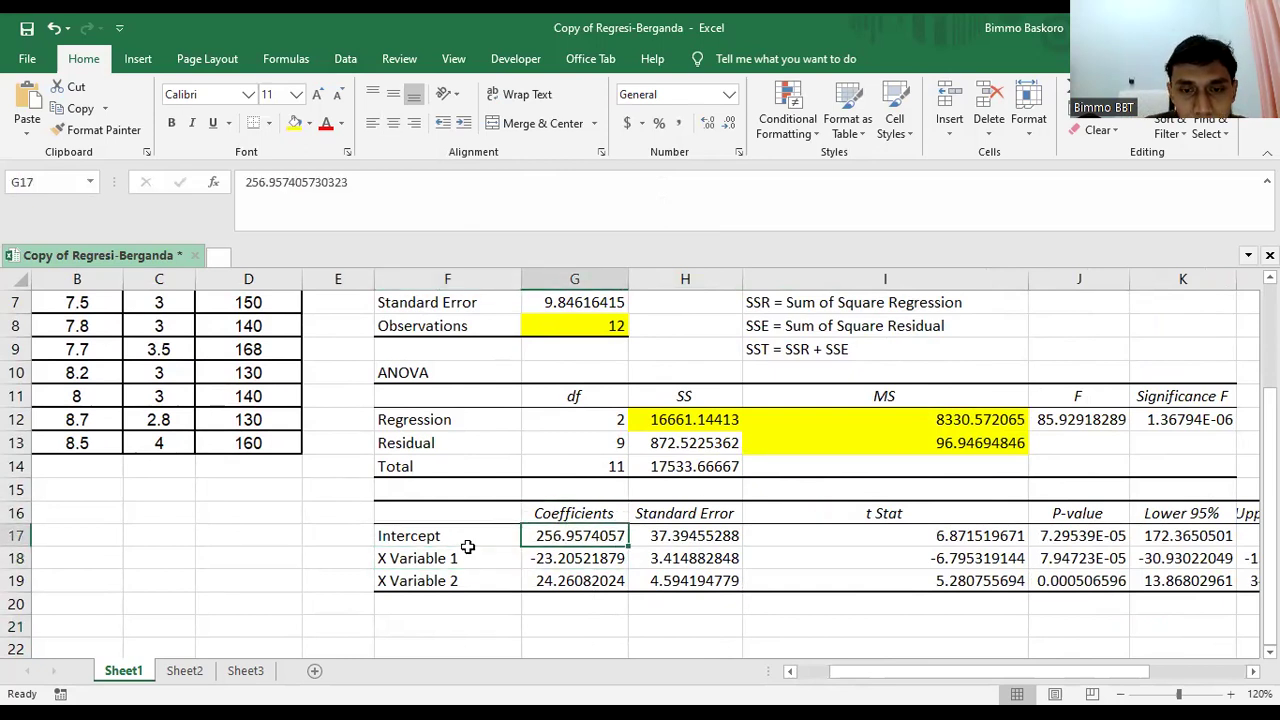
key(Down)
key(Left)
key(Left)
key(Right)
key(Right)
key(Down)
key(Left)
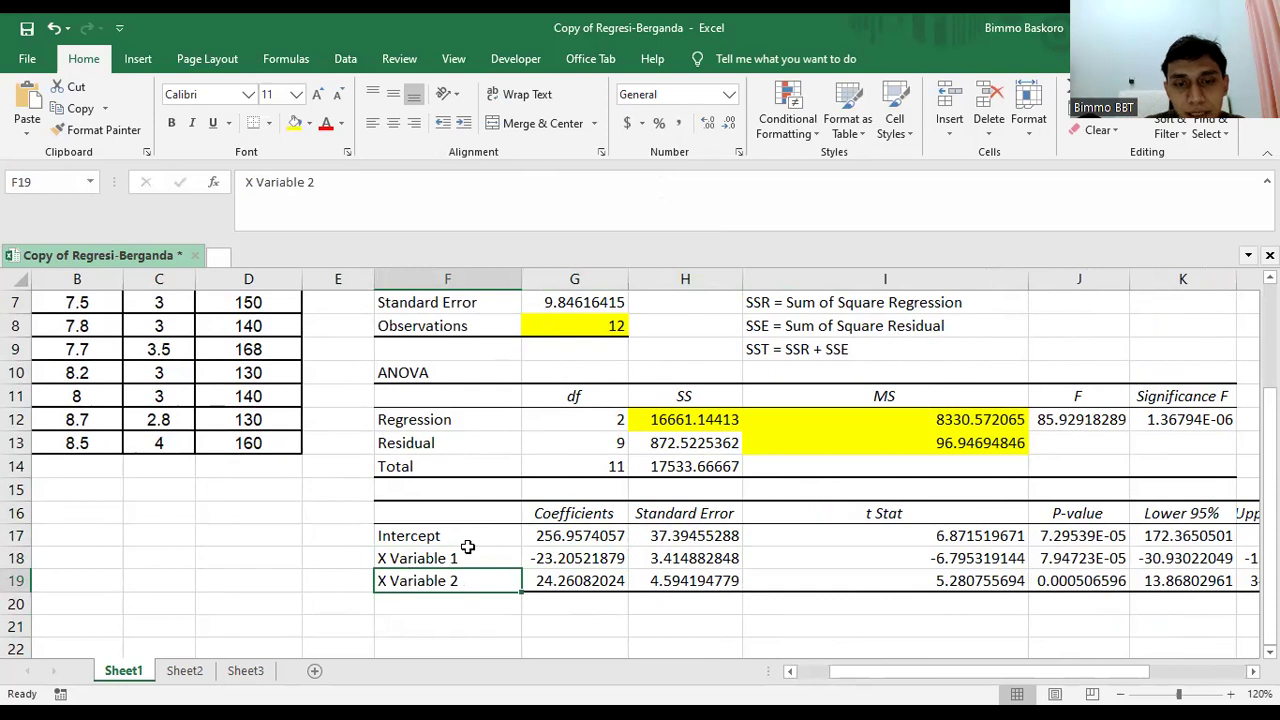
key(Right)
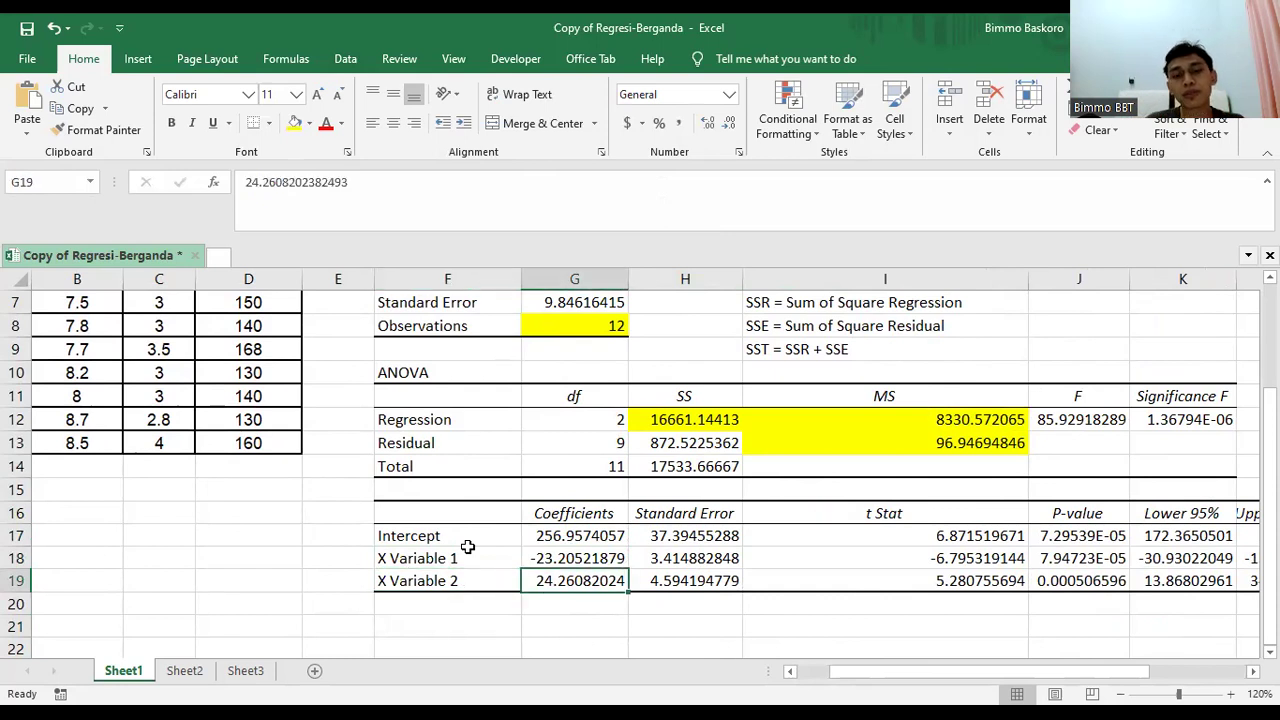
Enter the equation "Persamaan Regresi Berganda: y = 256.957 - 23.20 X1 + 24.2 X2" in F21.
key(Down)
key(Down)
key(Left)
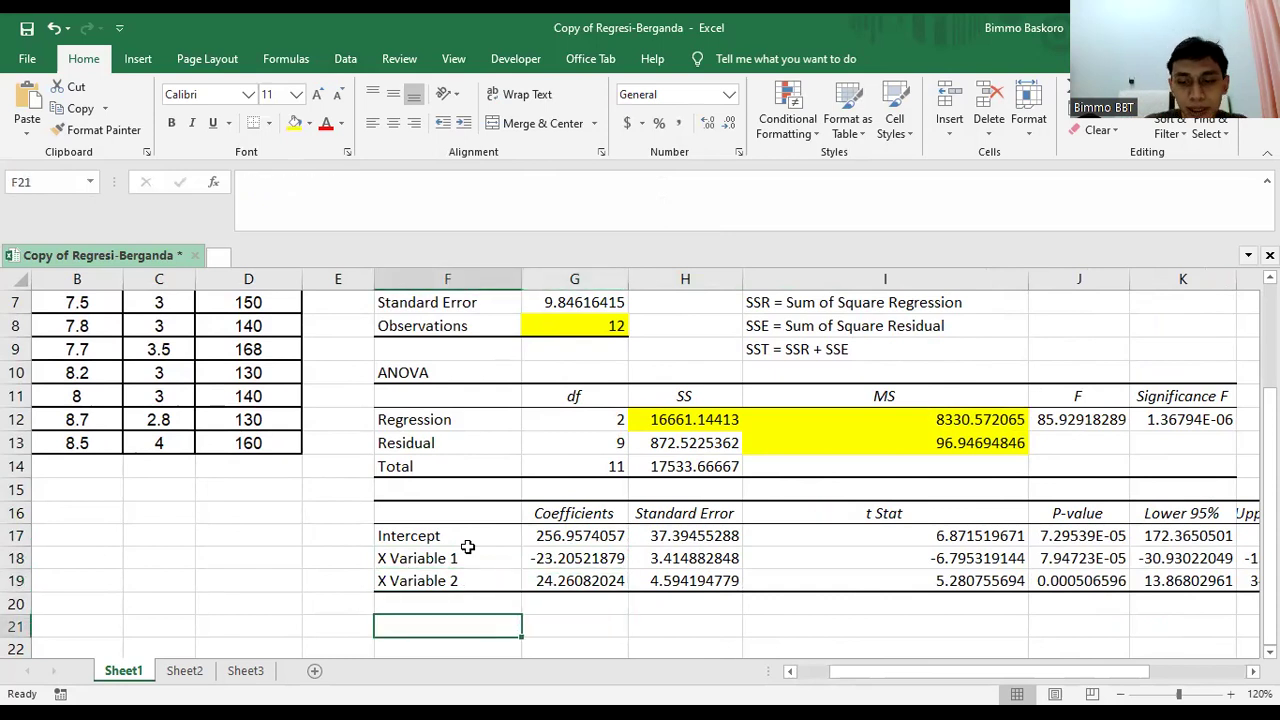
text(Persamaan Regresi)
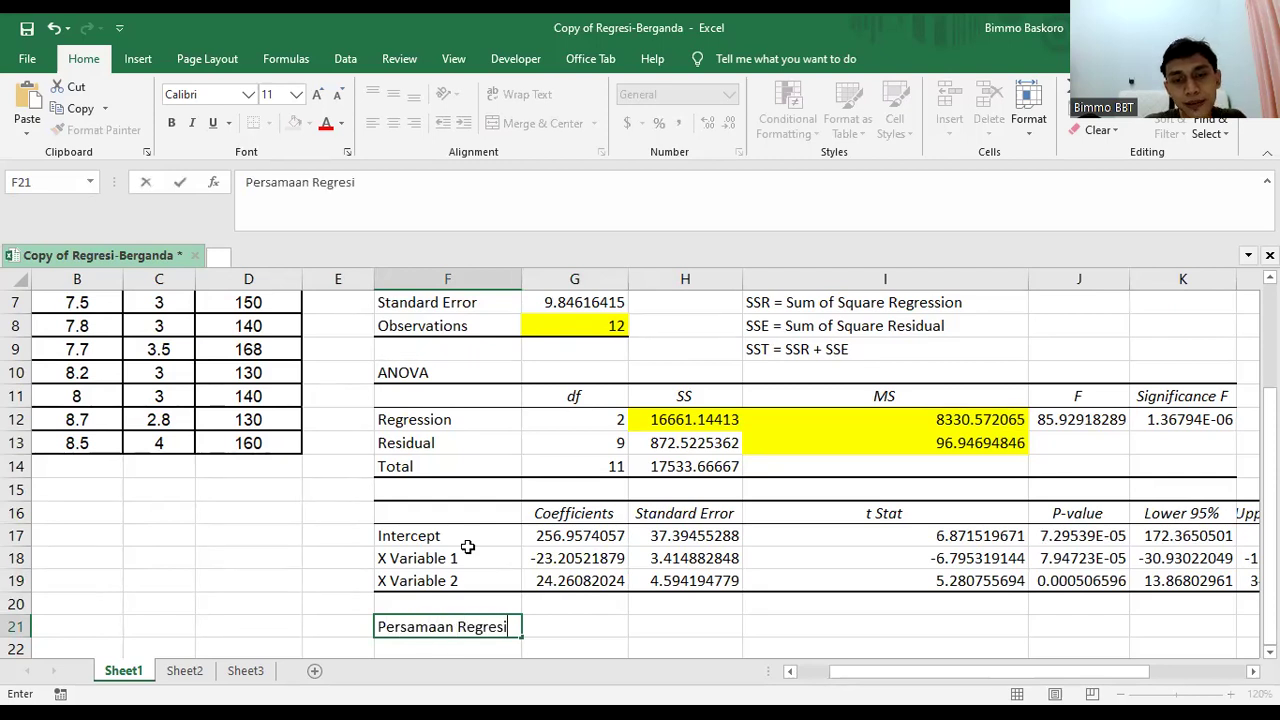
text( Berganda: )
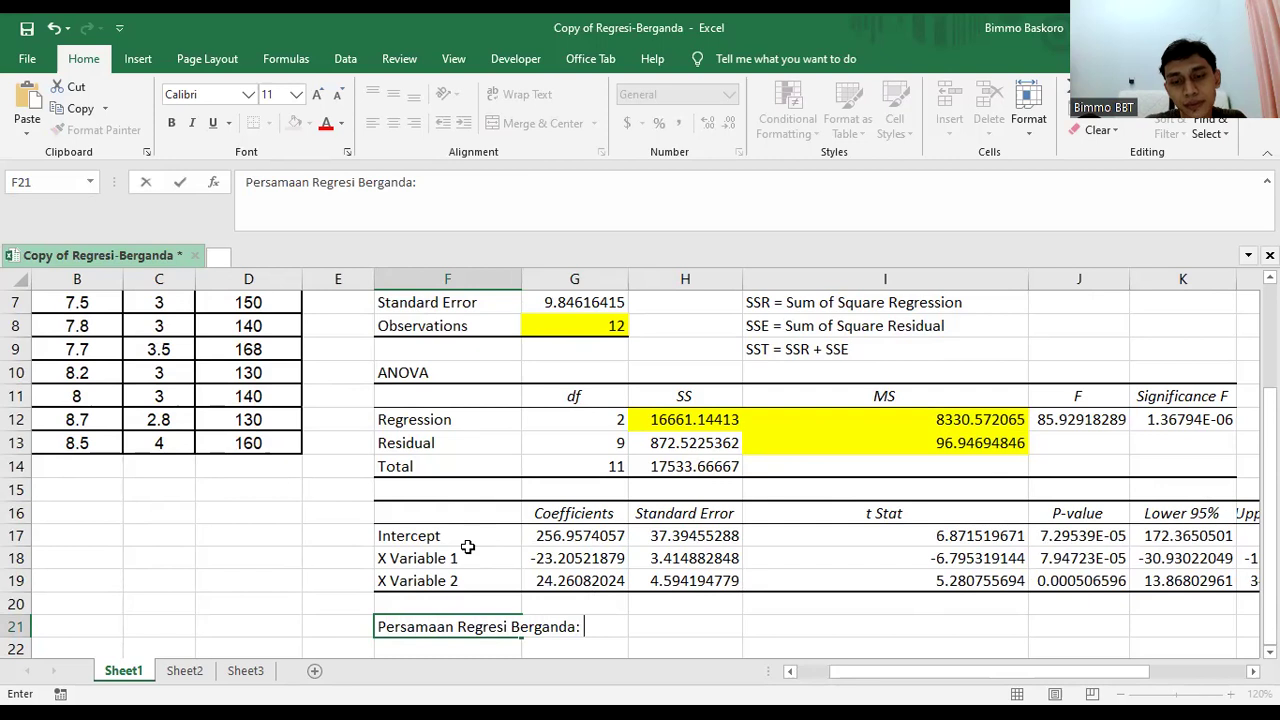
text(y = 2)
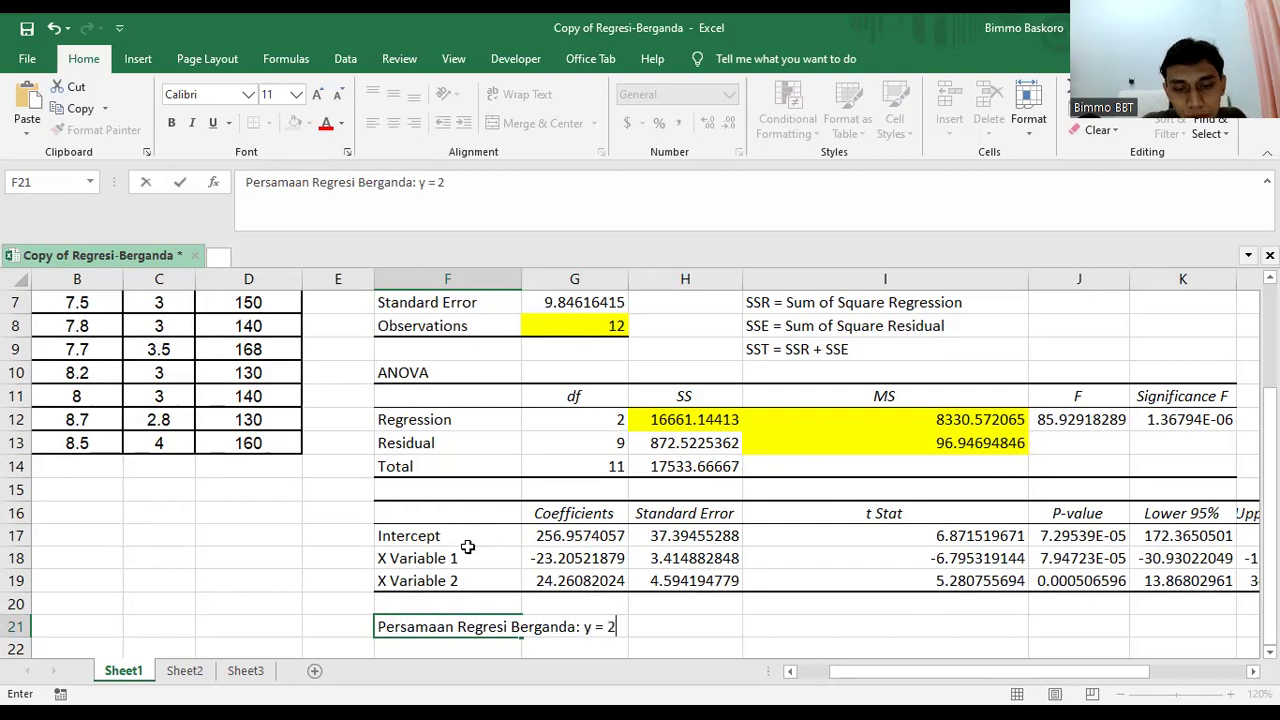
text(56.95)
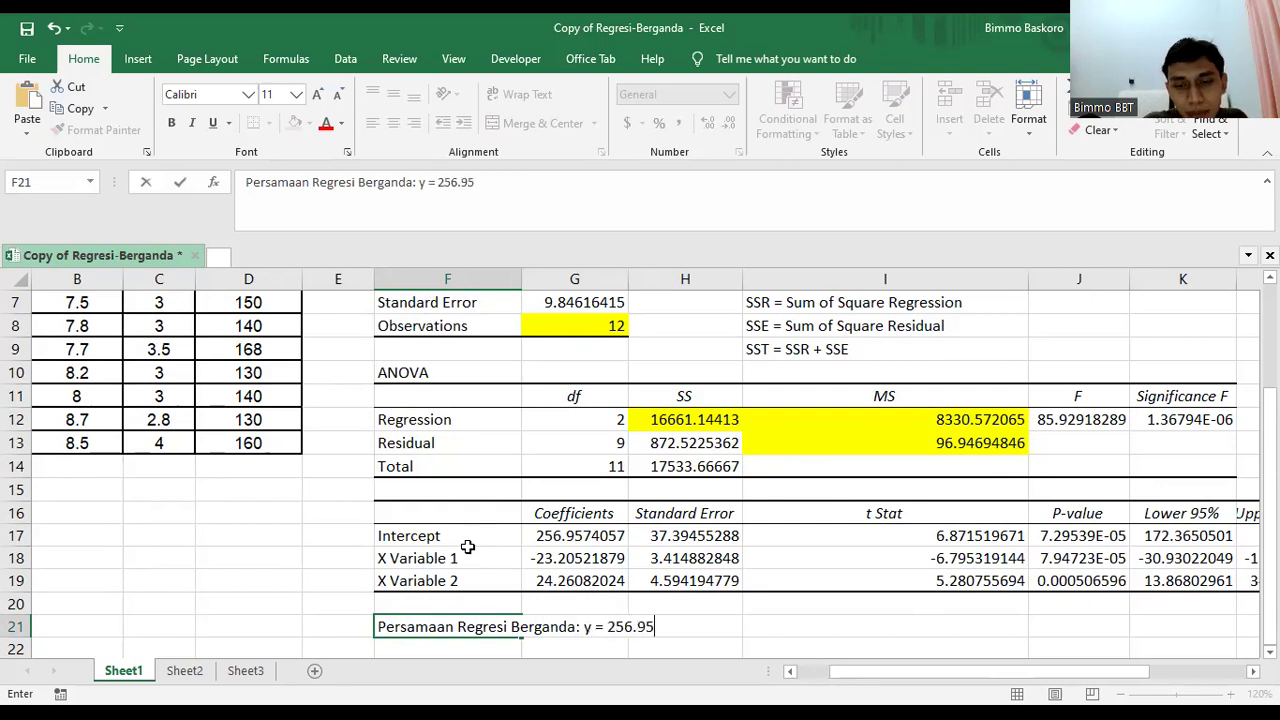
text(7 - 23.20 X)
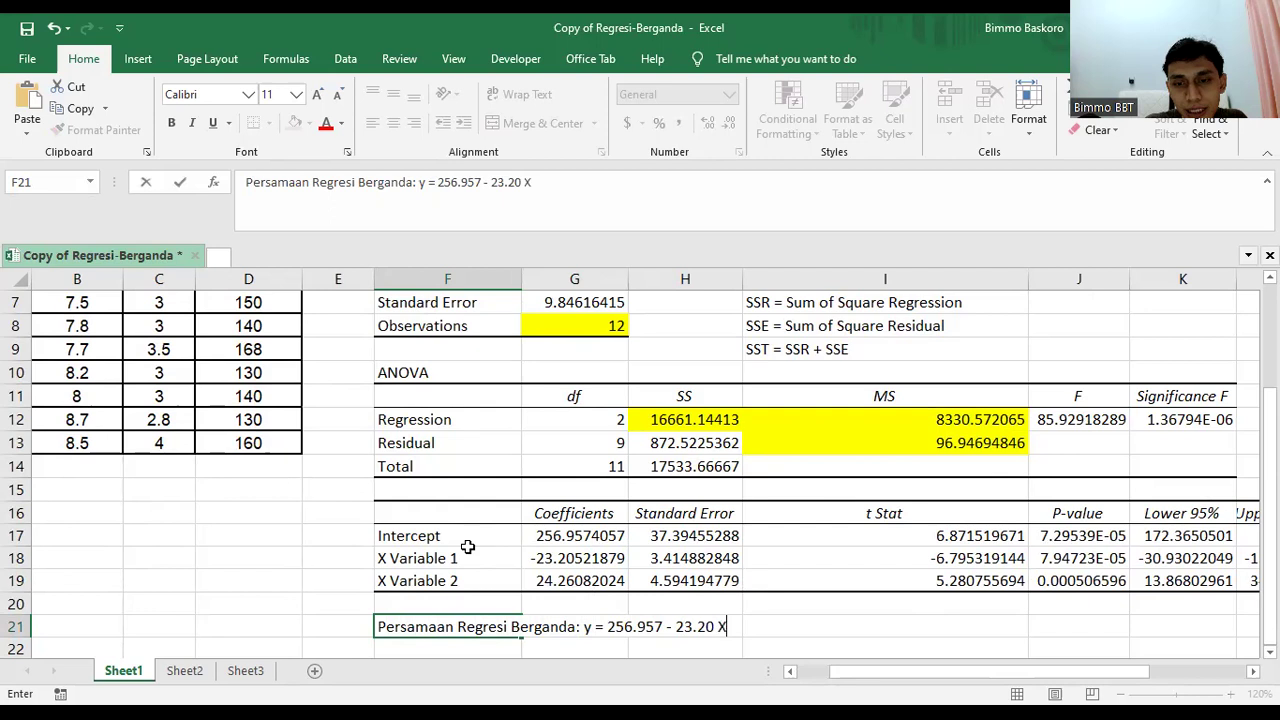
text(1 + 24.2 X2)
key(Return)
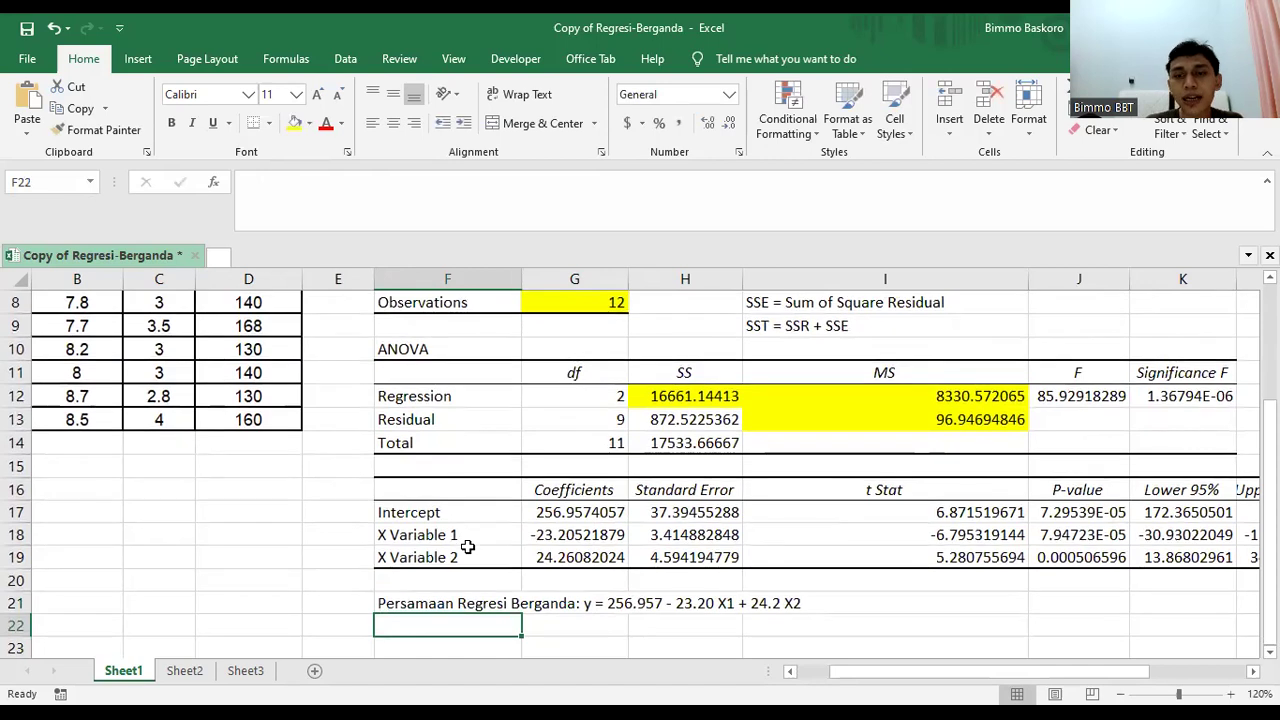
Examine the t Stat, P-value and lower and upper 95% values in the coefficients table.
key(Right)
key(Right)
key(Right)
key(Right)
key(Up)
key(Up)
key(Up)
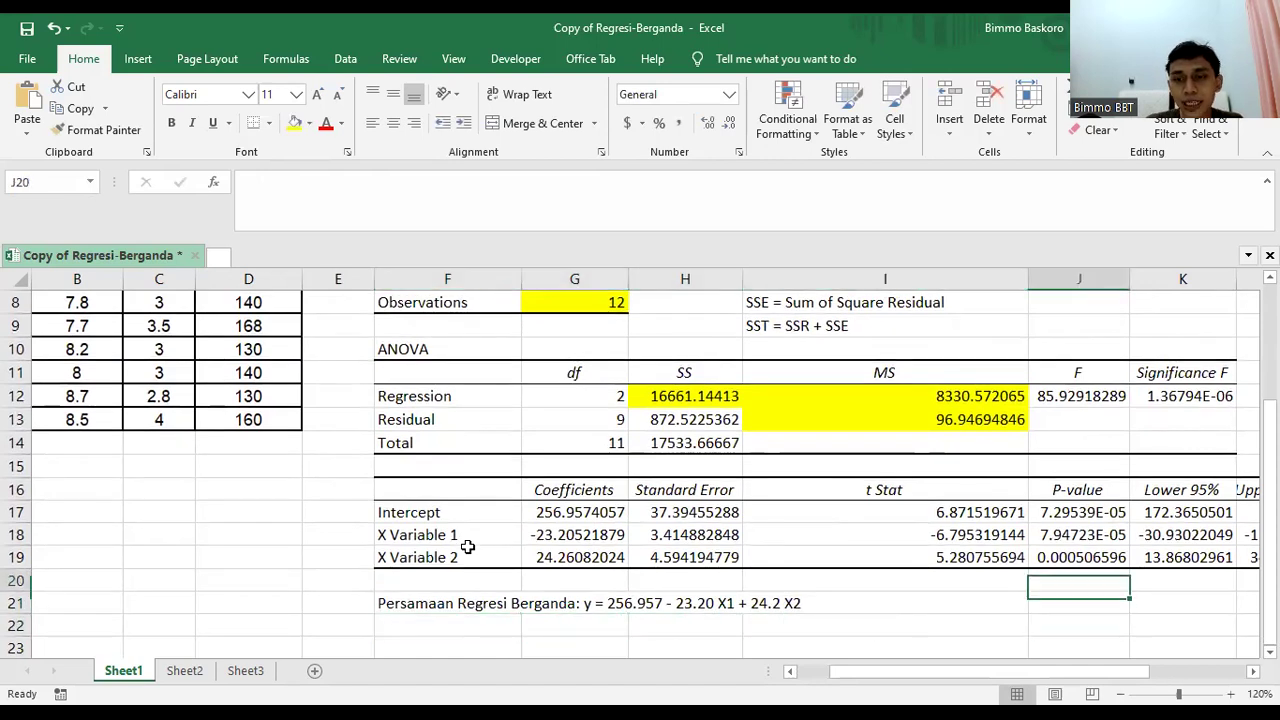
key(Left)
key(Left)
key(Up)
key(Up)
key(Right)
key(Down)
key(Down)
key(Up)
key(Up)
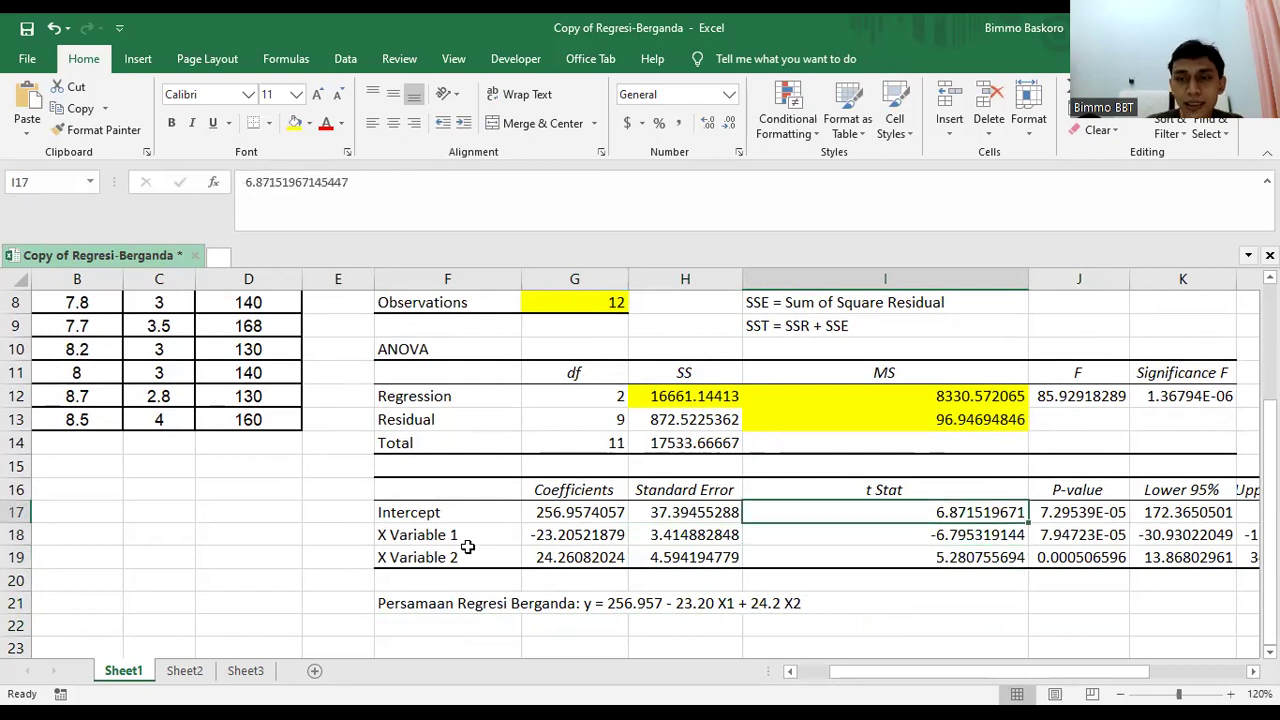
key(Right)
key(Right)
key(Right)
key(Right)
key(Right)
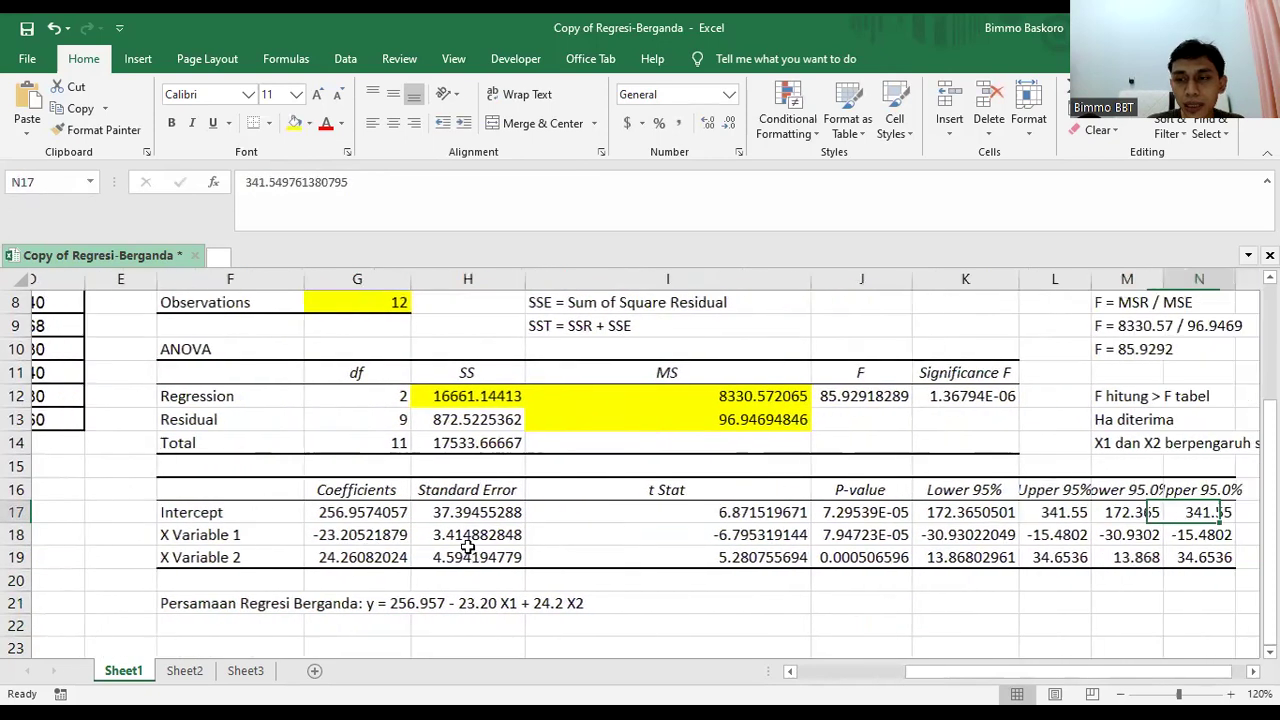
key(Left)
key(Left)
key(Left)
key(Left)
key(Left)
key(Left)
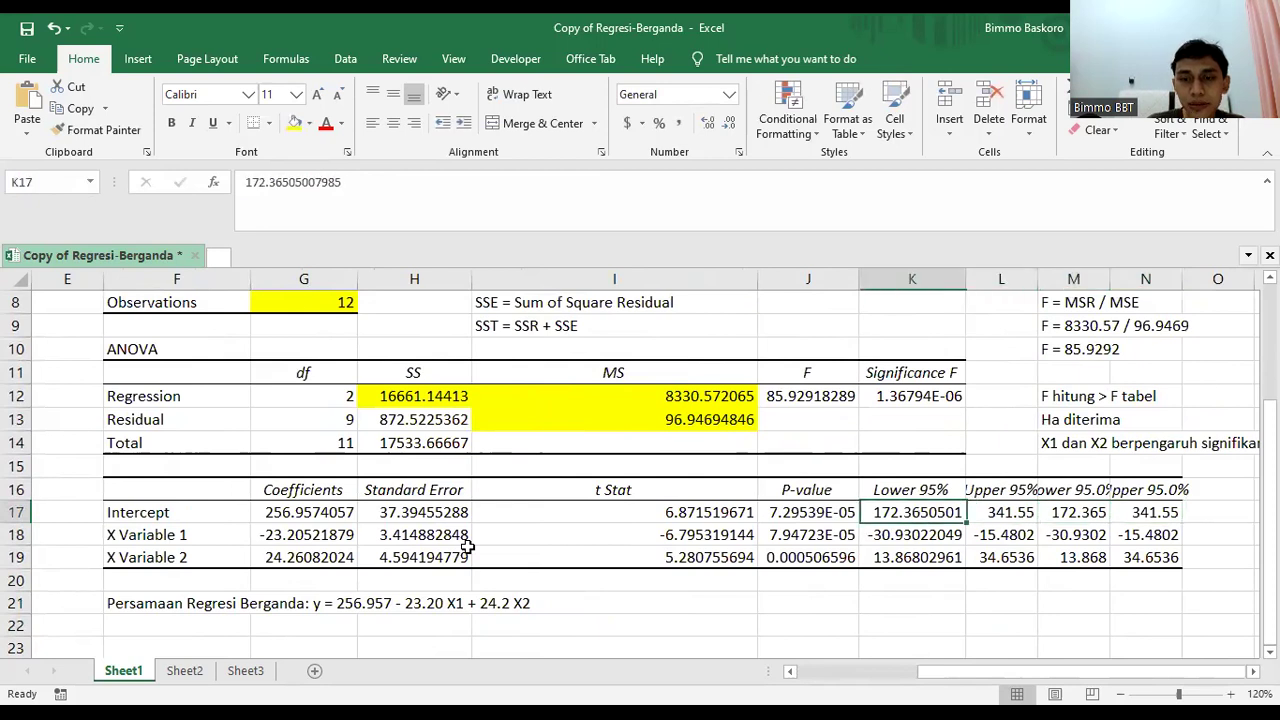
Fill the t Stat cells I16:I19 and the Coefficients cells G16:G19 with yellow.
key(Up)
key(Right)
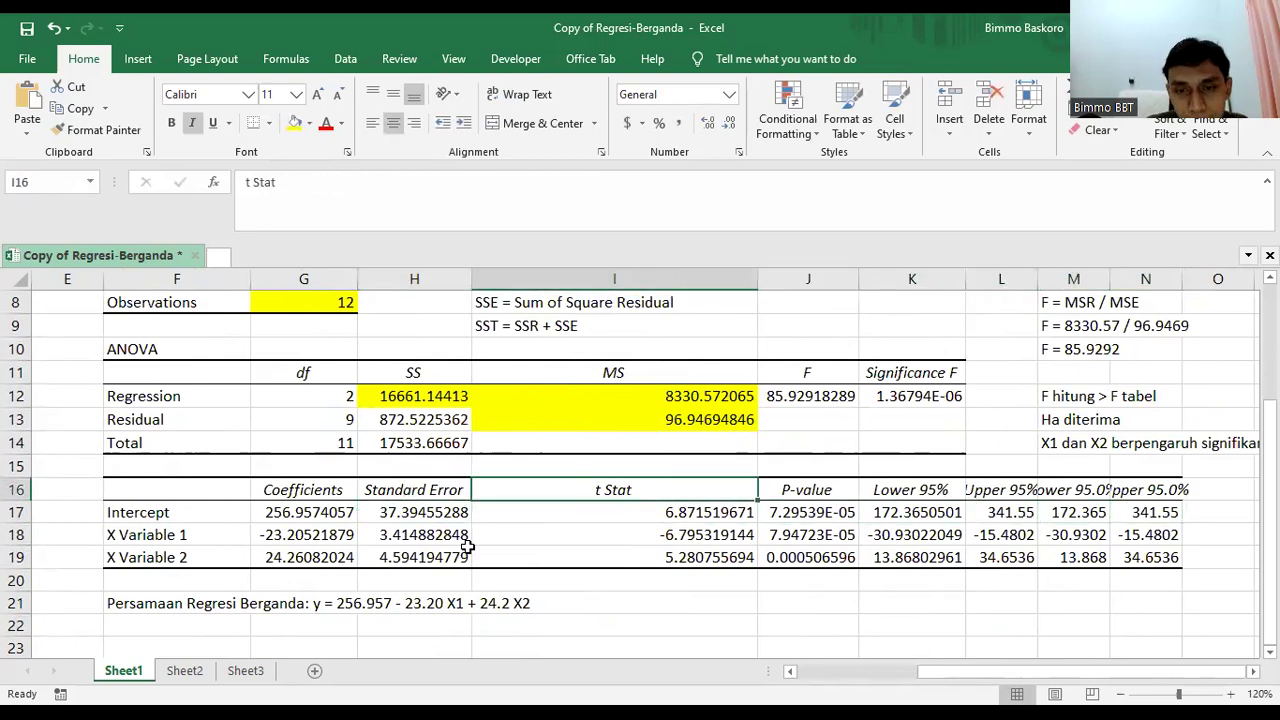
key(shift+Down)
key(shift+Down)
key(shift+Down)
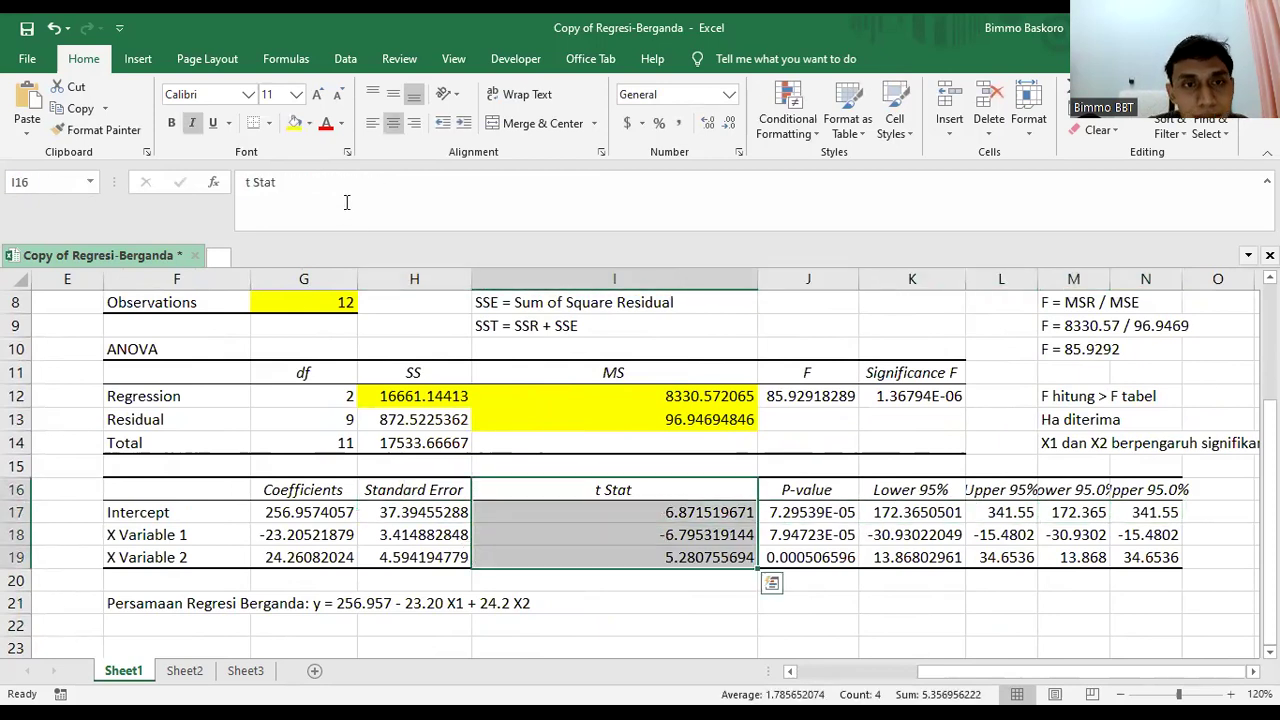
click(295, 122)
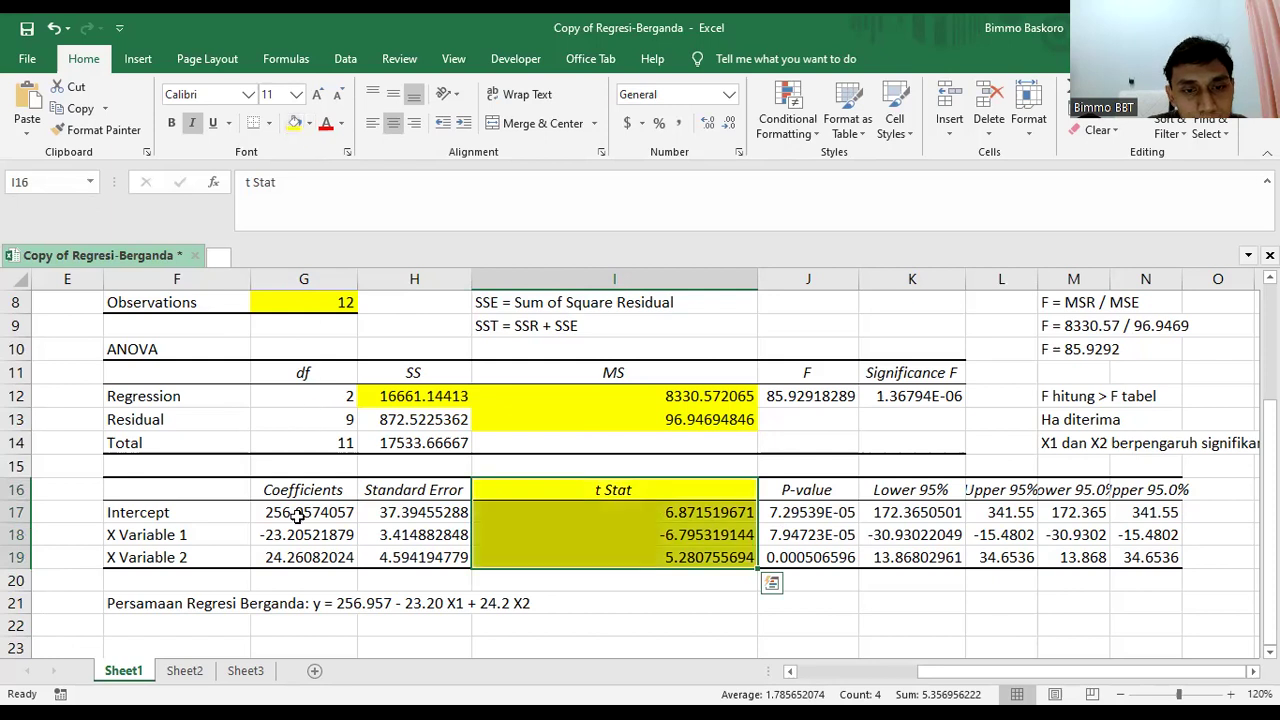
drag(295, 490, 300, 557)
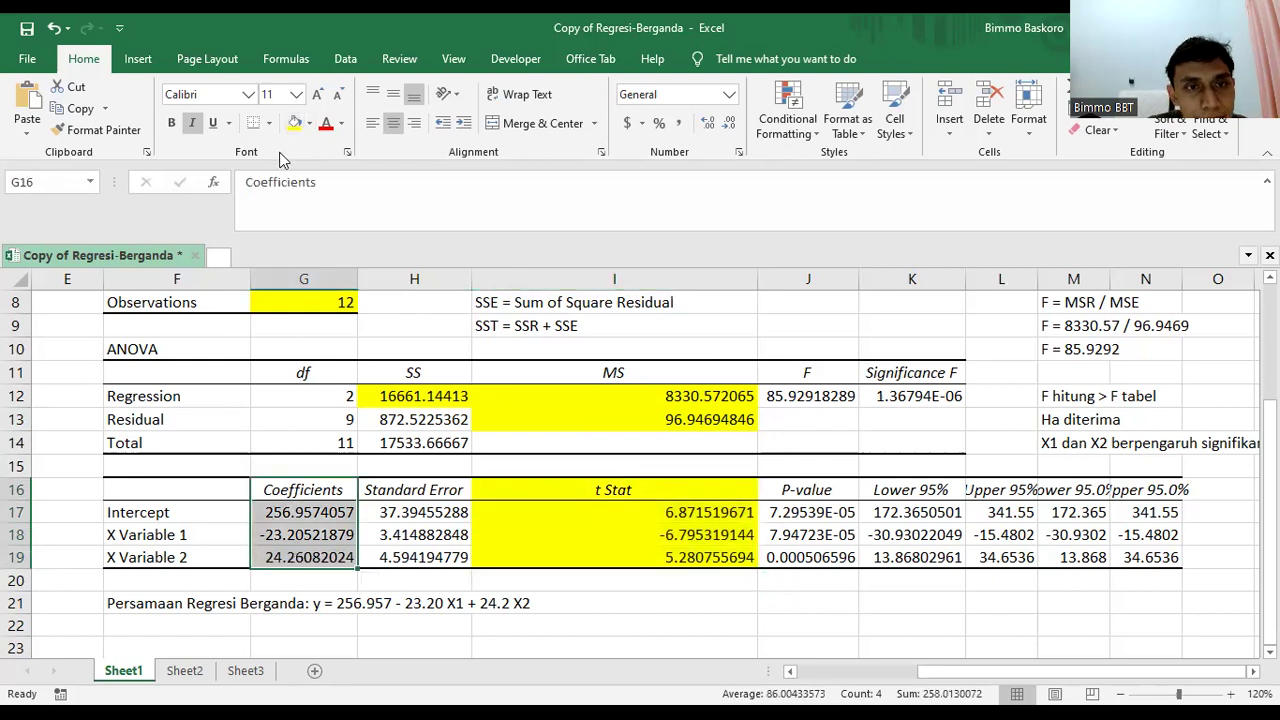
click(295, 122)
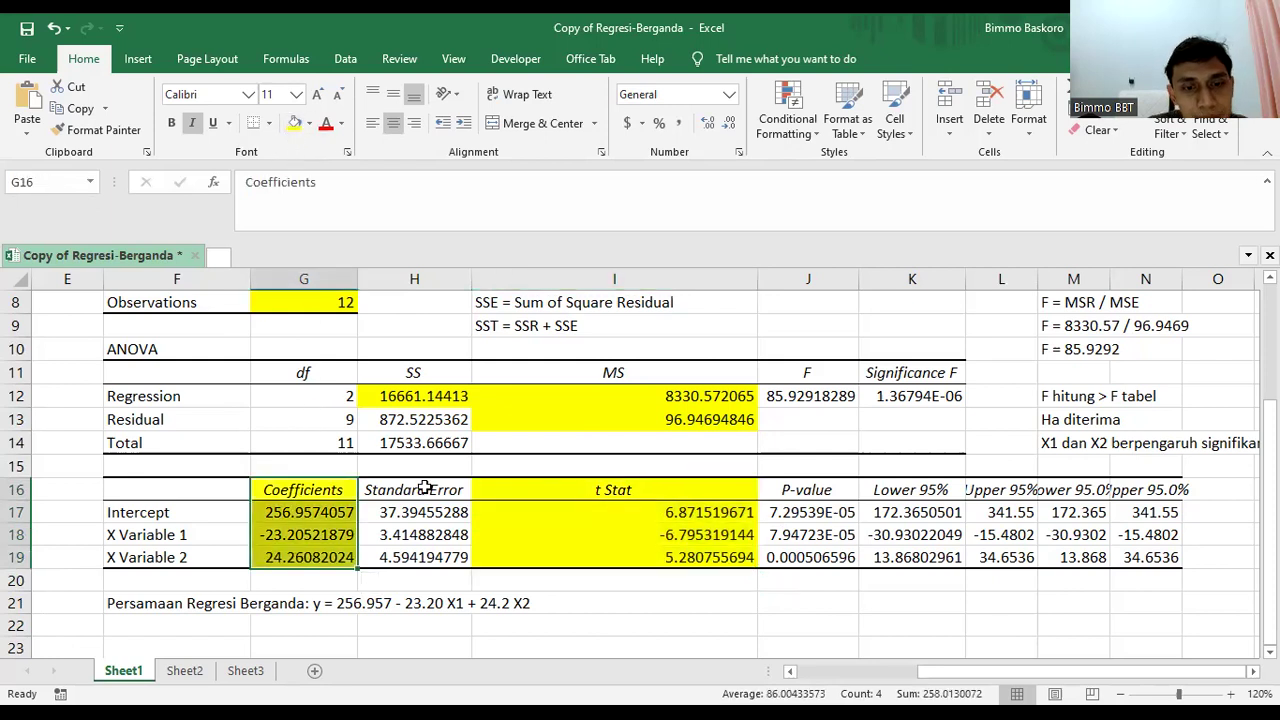
Enter the slope coefficients below the equation: "b1 = -23.20" in F22 and "b2 = 24.2" in F23.
click(134, 630)
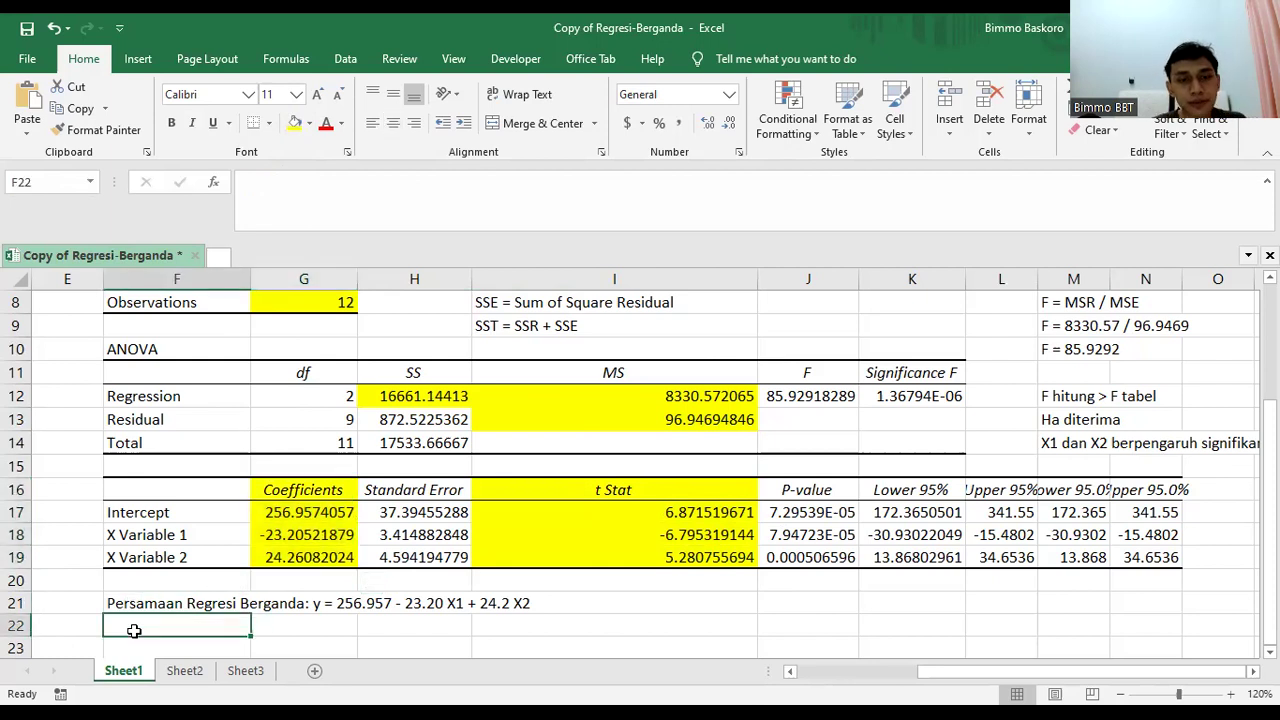
key(Right)
key(Up)
key(Left)
key(Down)
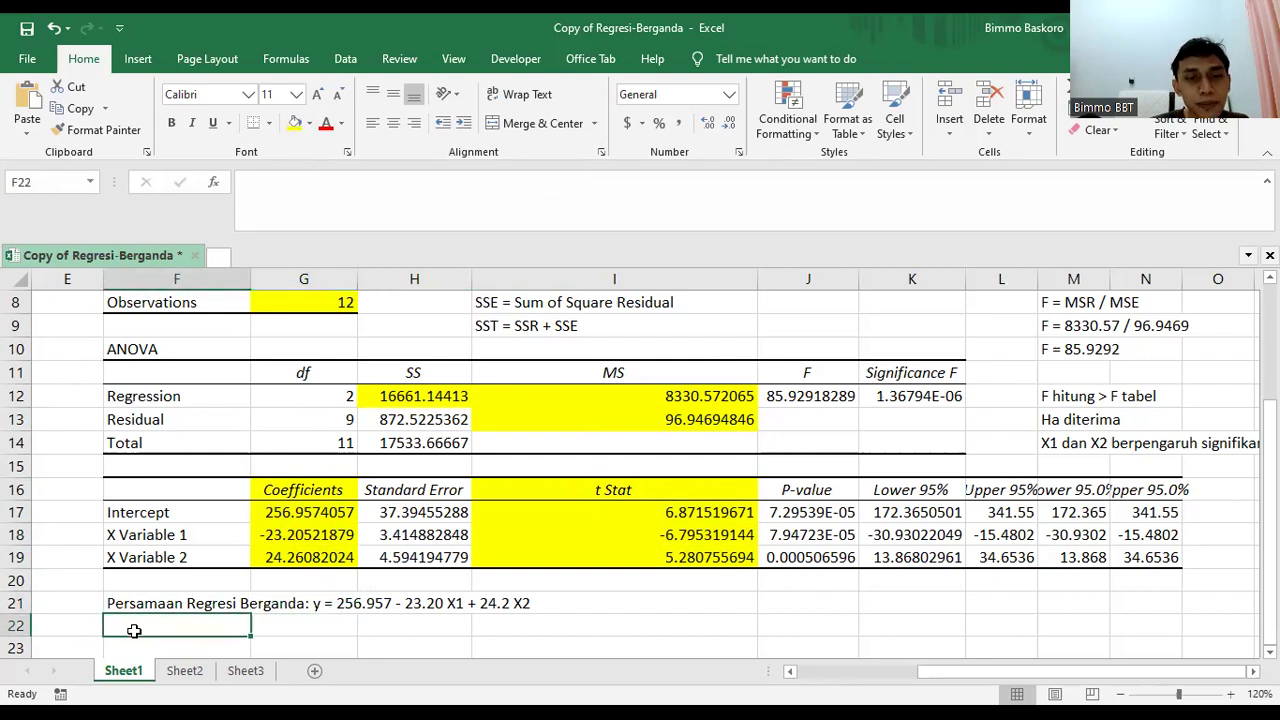
text(b1 )
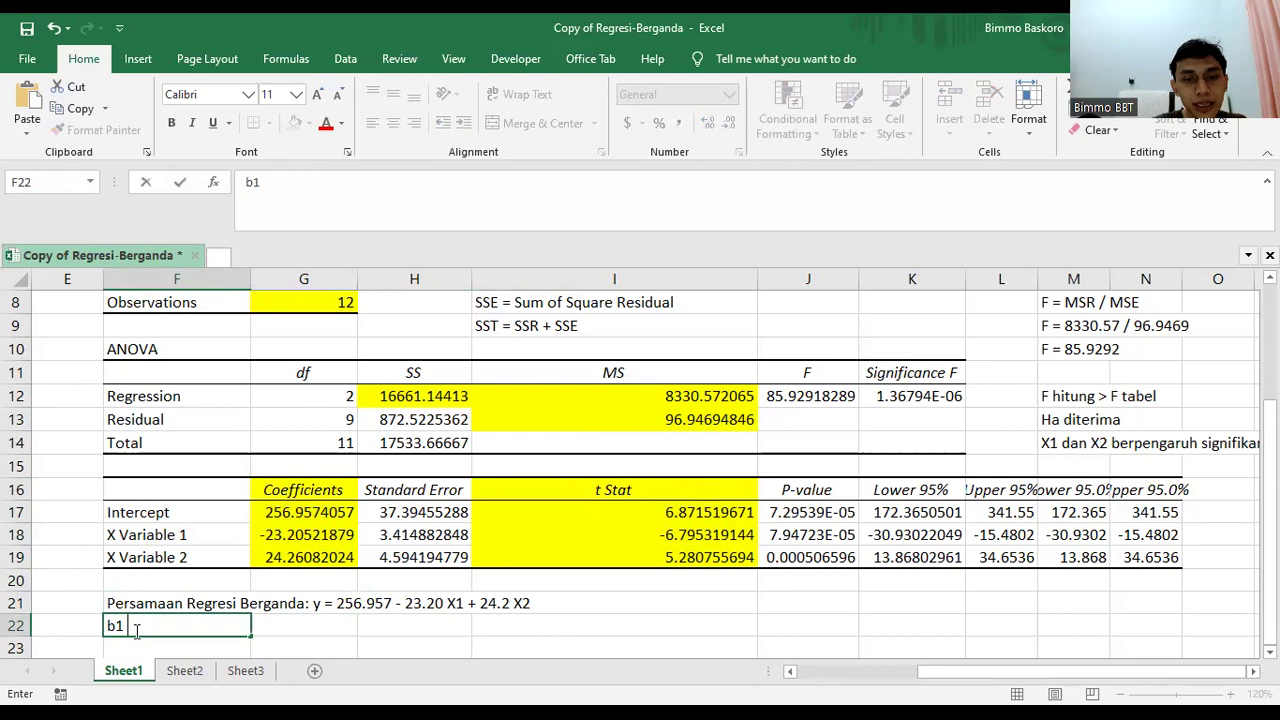
text(- -23.20)
key(Return)
text(b2 = 24.2)
key(Return)
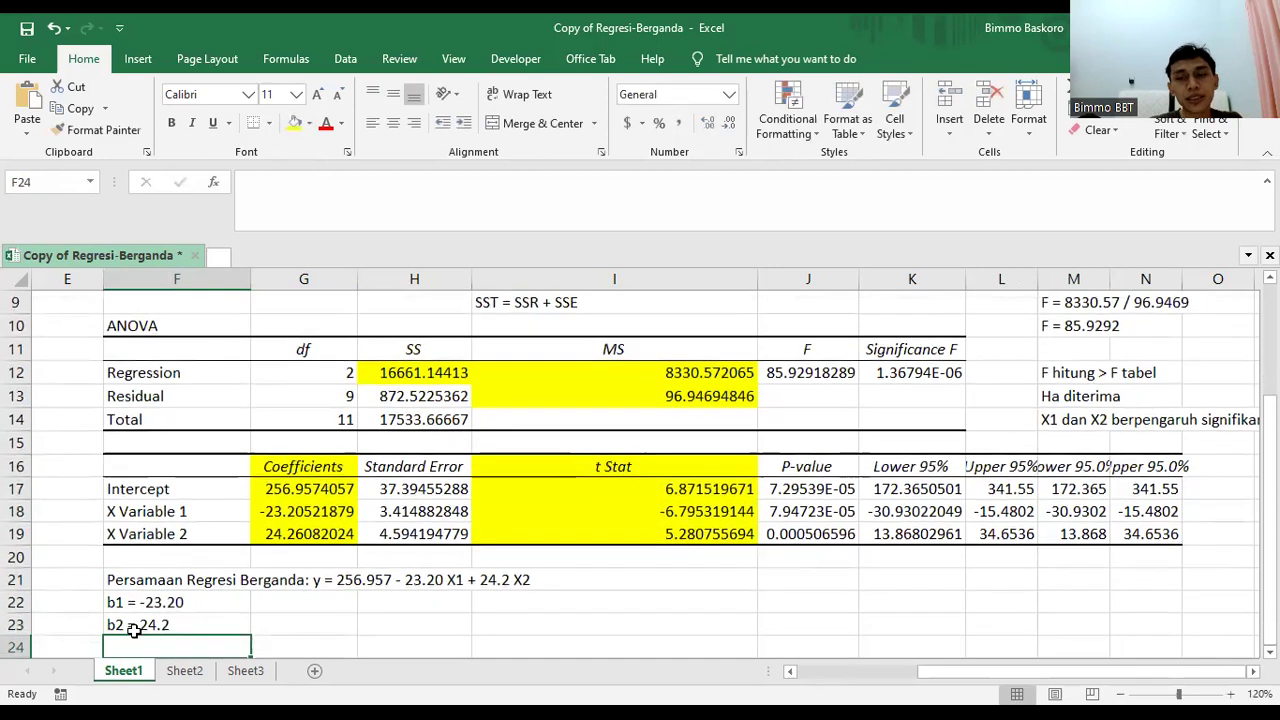
Review the regression output from the coefficients up to the summary, along with the source data on Harga, Iklan and Permintaan.
click(133, 630)
key(Up)
key(Up)
key(Up)
key(Up)
key(Up)
key(Up)
key(Up)
key(Up)
key(Up)
key(Up)
key(Up)
key(Up)
key(Up)
key(Up)
key(Up)
key(Up)
key(Up)
key(Up)
key(Up)
key(Up)
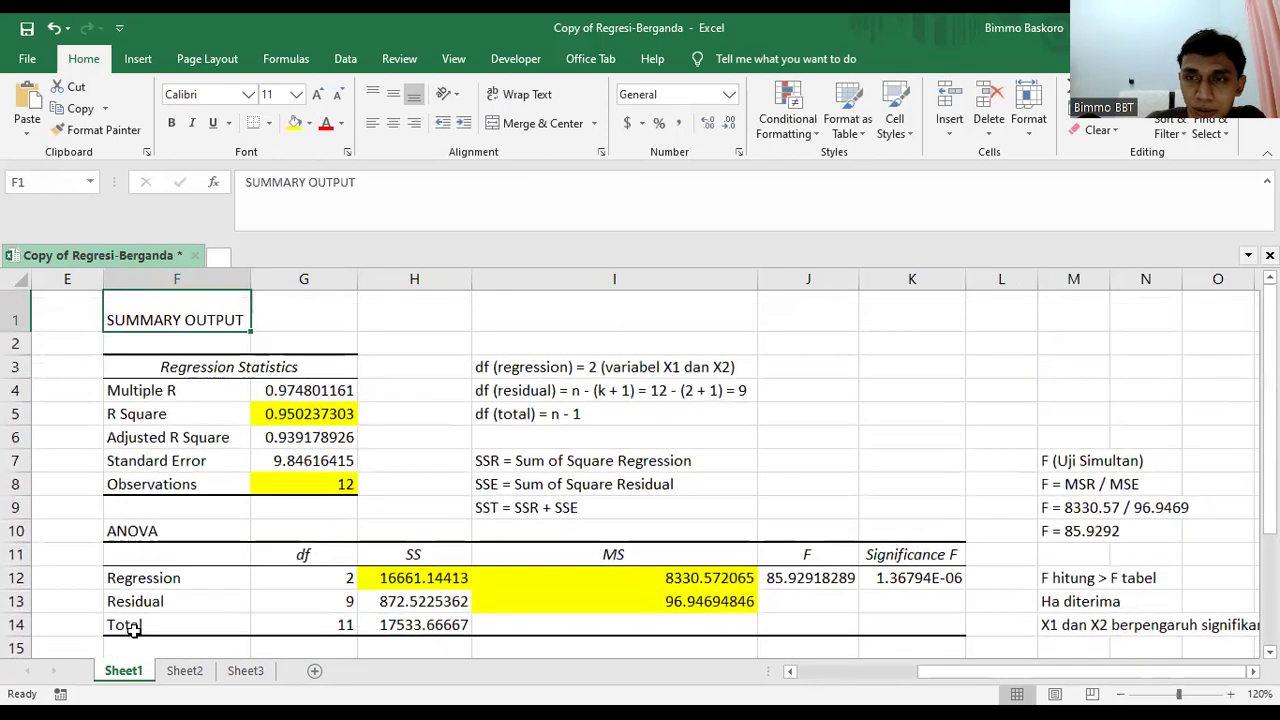
key(Left)
key(Left)
key(Left)
key(Left)
key(Left)
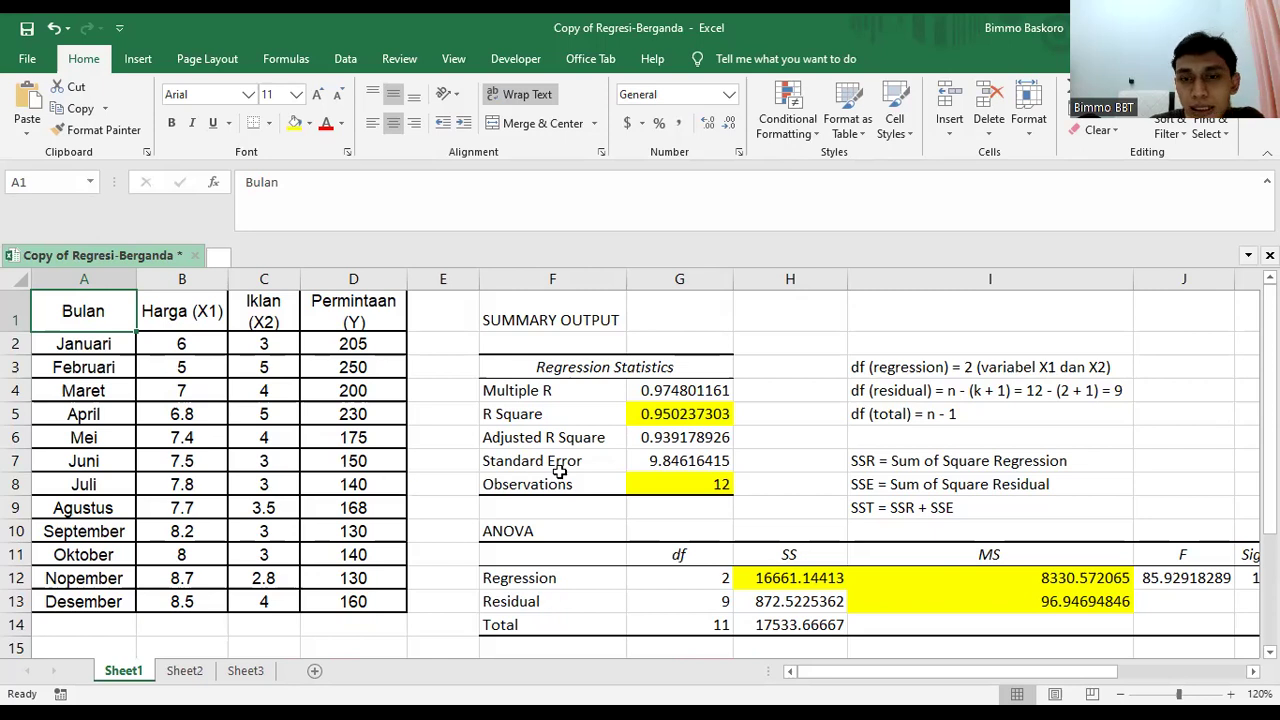
click(681, 539)
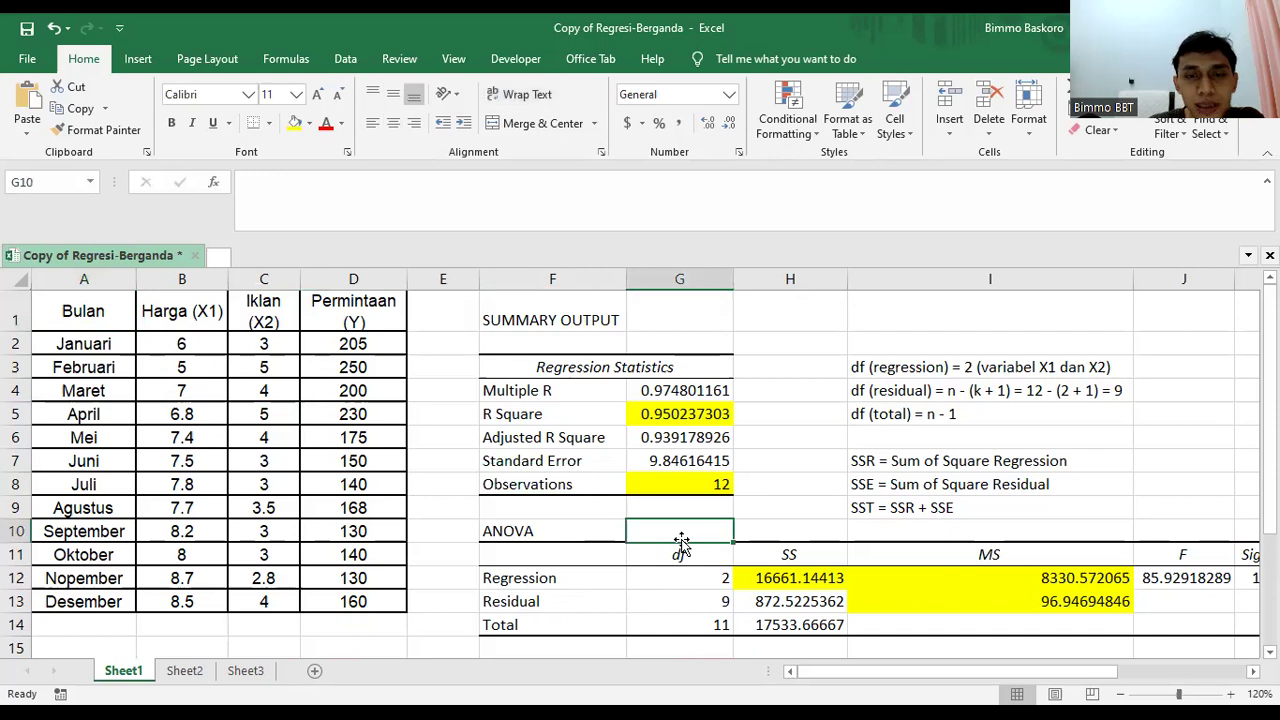